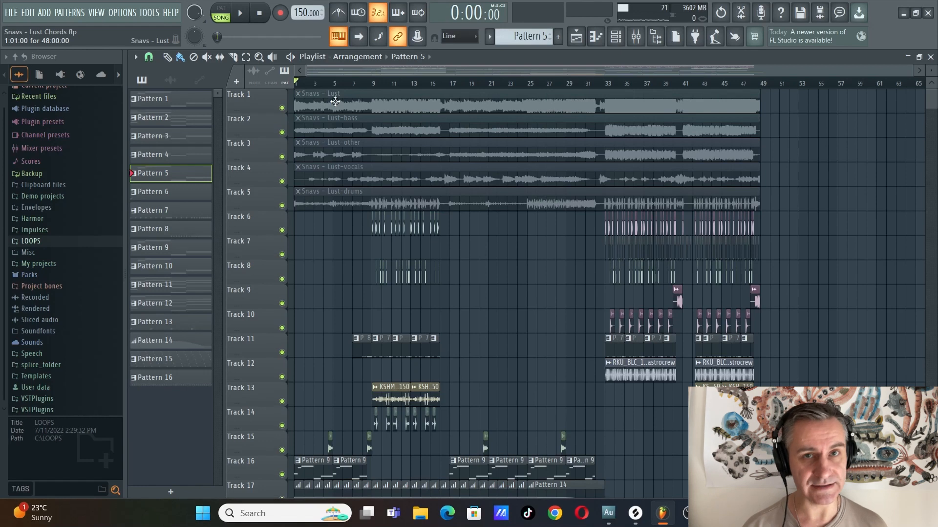
Unmute the full Snavs - Lust clip, solo Track 1 and play the original song from bar 33.
{"action": "left_click", "coordinate": [278, 105]}
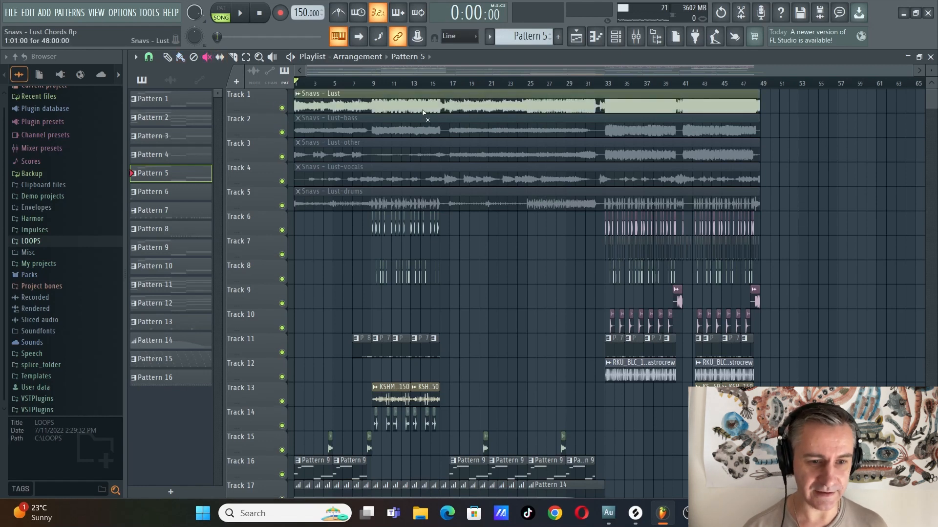
{"action": "left_click", "coordinate": [282, 107], "text": "ctrl"}
{"action": "left_click", "coordinate": [608, 84]}
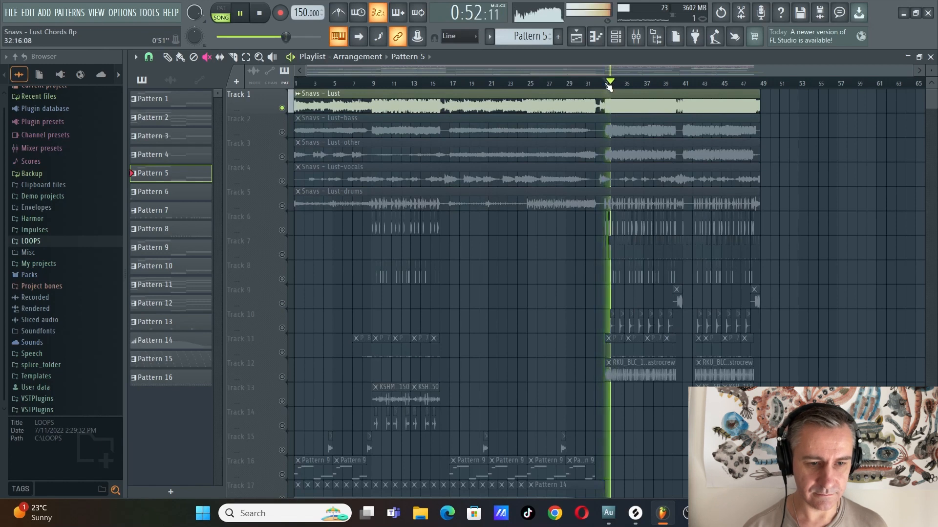
{"action": "key", "text": "space"}
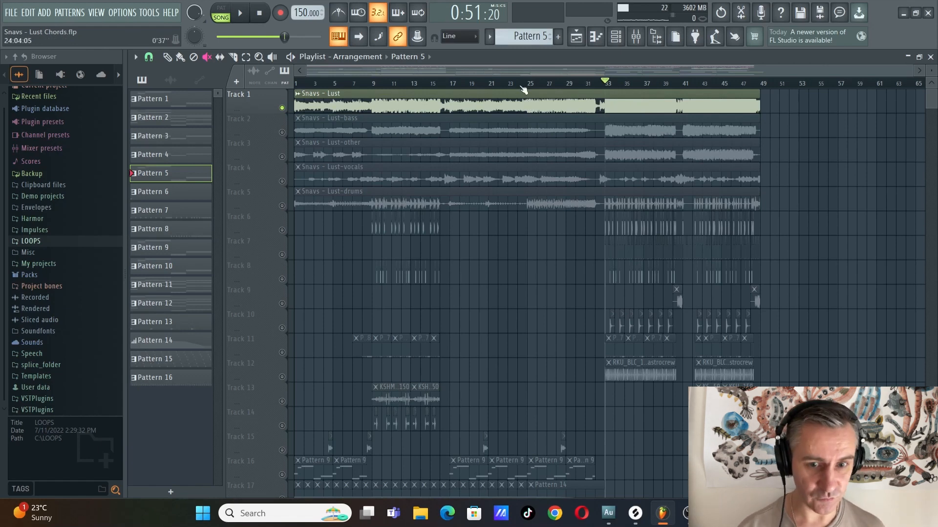
Mute the full Snavs - Lust clip again, unsolo the tracks and unmute the bass, other, vocals and drums stem clips.
{"action": "left_click", "coordinate": [342, 99]}
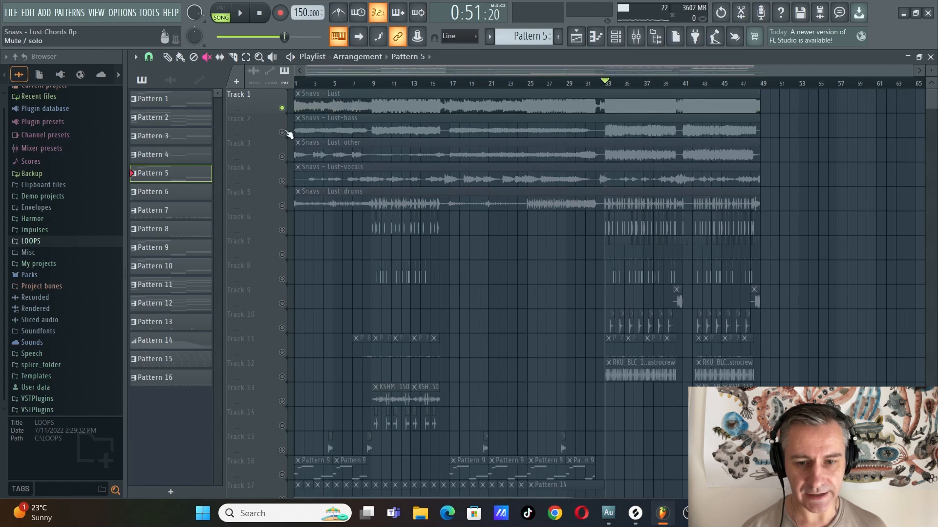
{"action": "right_click", "coordinate": [283, 132]}
{"action": "right_click", "coordinate": [282, 133]}
{"action": "left_click", "coordinate": [521, 132]}
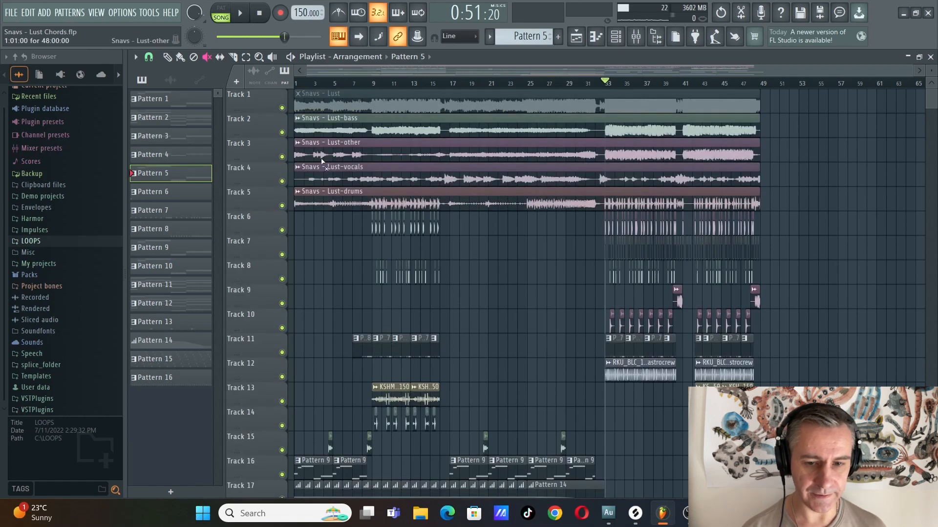
Isolate the four stems by soloing Track 2 and enabling Tracks 3, 4 and 5 alongside it.
{"action": "right_click", "coordinate": [282, 132]}
{"action": "left_click", "coordinate": [282, 156]}
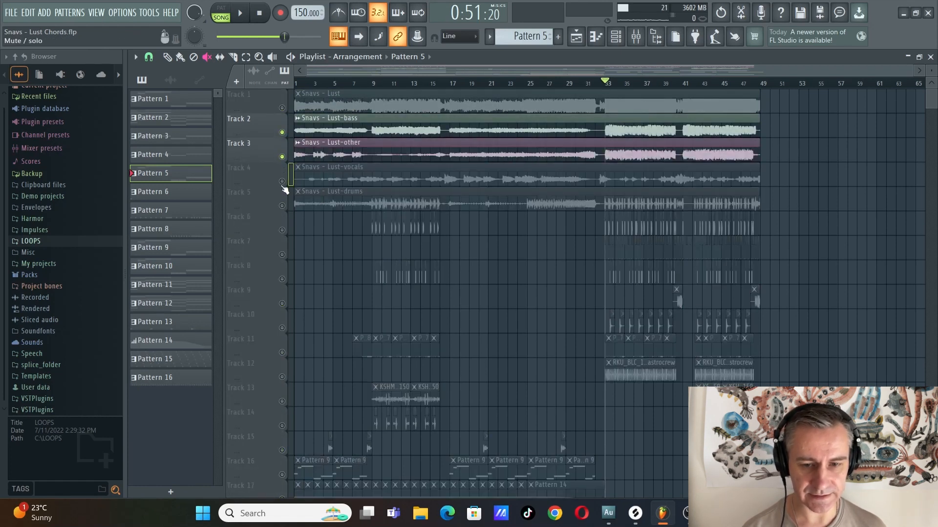
{"action": "left_click", "coordinate": [283, 180]}
{"action": "left_click", "coordinate": [282, 206]}
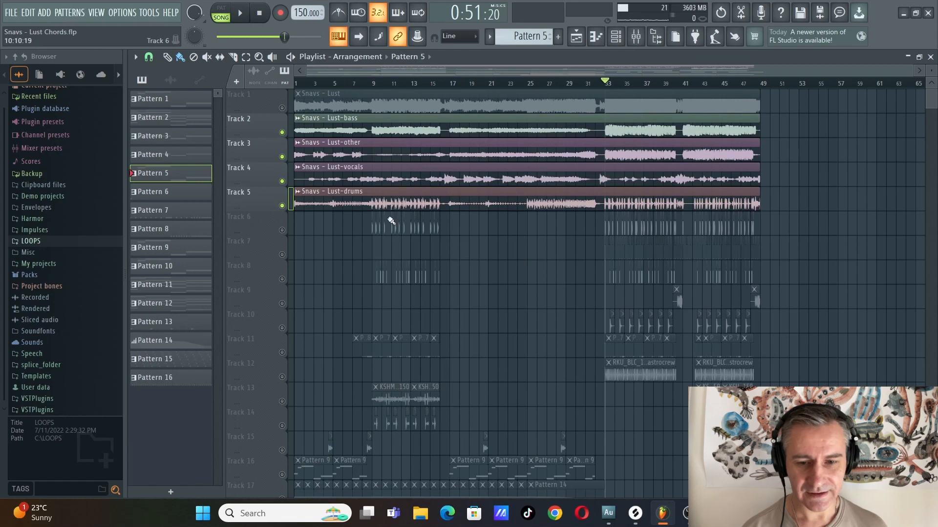
Solo the drums stem on Track 5 and play it from bar 33.
{"action": "left_click", "coordinate": [282, 206], "text": "ctrl"}
{"action": "scroll", "coordinate": [684, 225], "scroll_direction": "up", "scroll_amount": 5}
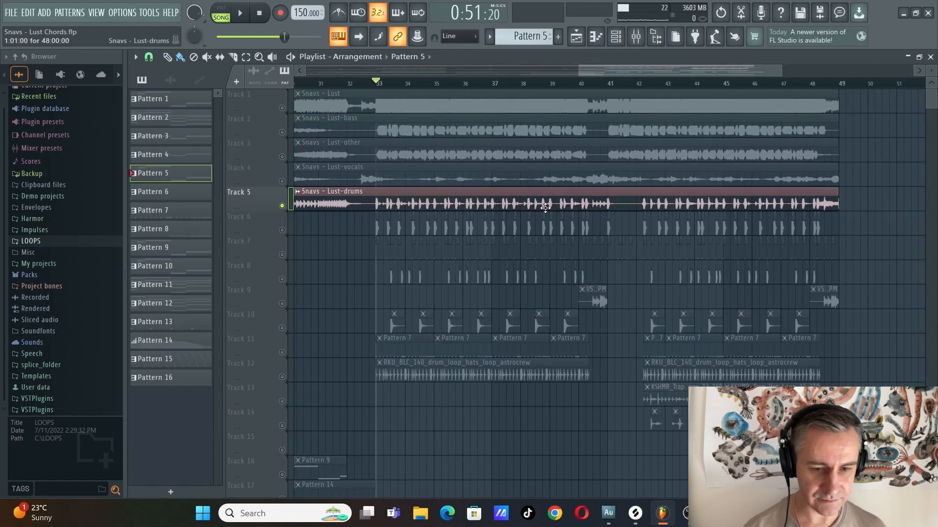
{"action": "key", "text": "space"}
{"action": "scroll", "coordinate": [546, 207], "scroll_direction": "down", "scroll_amount": 5}
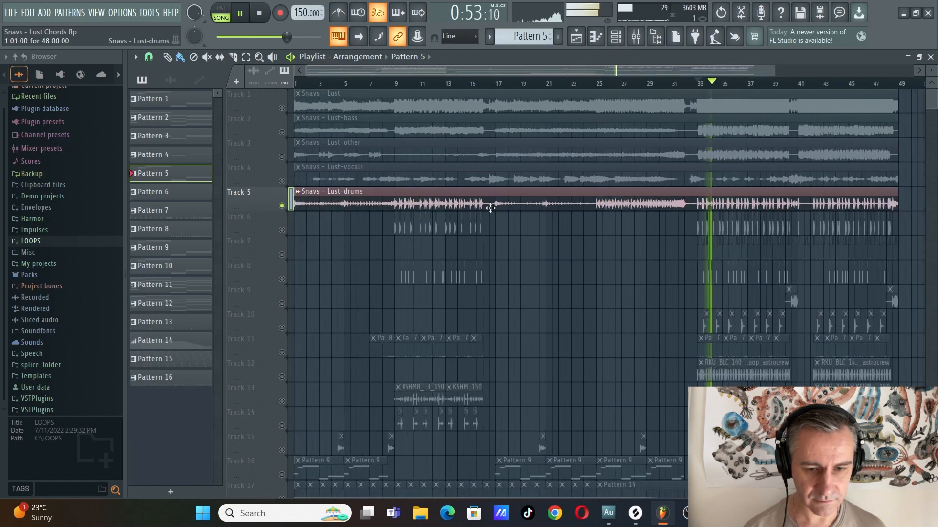
Play the soloed drums stem from bar 9 and from about bar 5, and stop playback.
{"action": "scroll", "coordinate": [396, 185], "scroll_direction": "up", "scroll_amount": 4}
{"action": "left_click", "coordinate": [397, 82]}
{"action": "scroll", "coordinate": [581, 179], "scroll_direction": "down", "scroll_amount": 3}
{"action": "scroll", "coordinate": [264, 225], "scroll_direction": "up", "scroll_amount": 4}
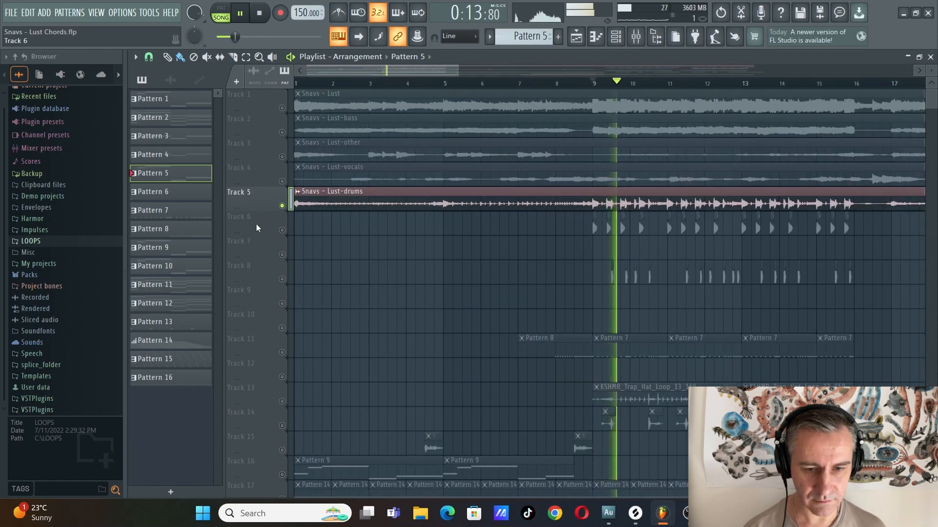
{"action": "left_click", "coordinate": [440, 85]}
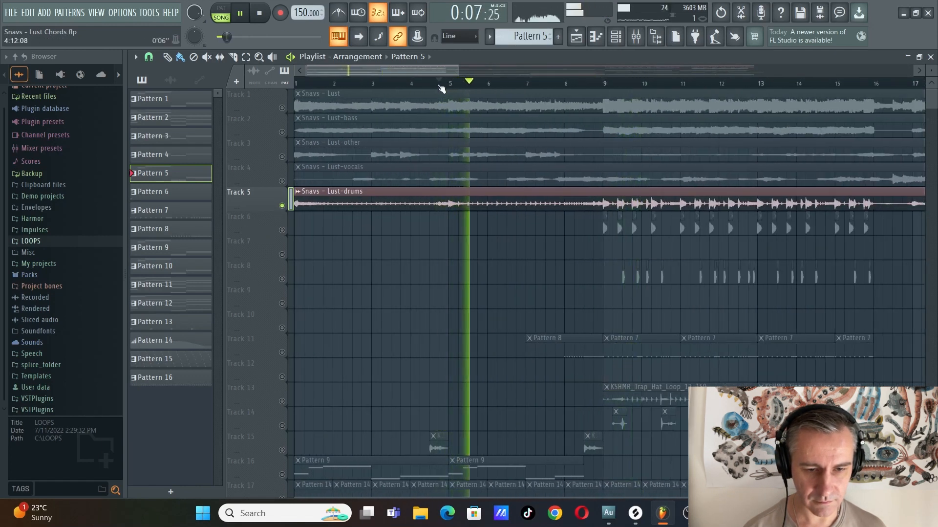
{"action": "key", "text": "space"}
{"action": "scroll", "coordinate": [343, 278], "scroll_direction": "down", "scroll_amount": 4}
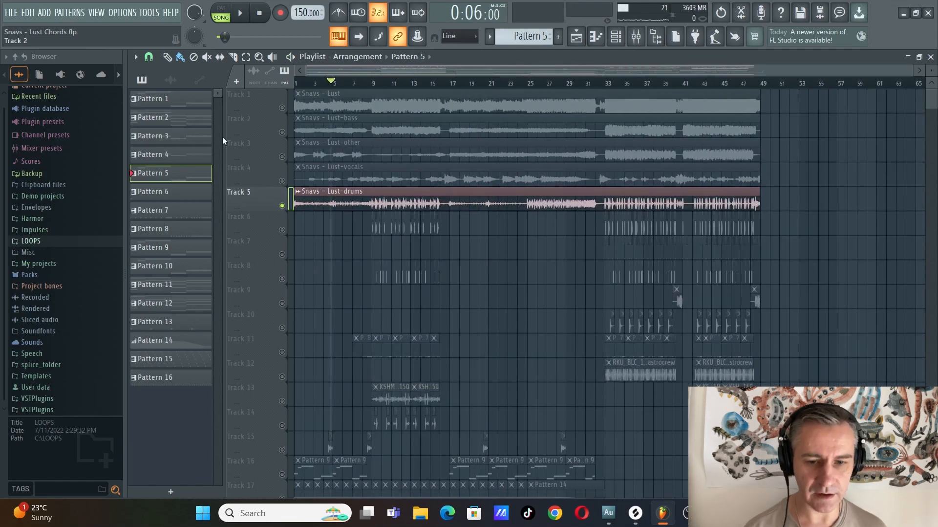
Solo the vocals stem on Track 4 and play a short passage from about bar 16.
{"action": "scroll", "coordinate": [465, 218], "scroll_direction": "down", "scroll_amount": 5}
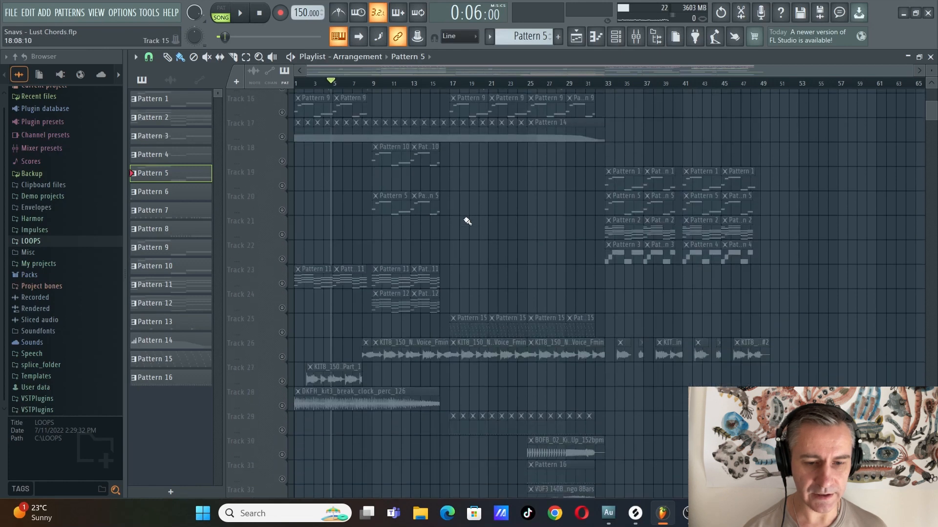
{"action": "scroll", "coordinate": [501, 330], "scroll_direction": "up", "scroll_amount": 5}
{"action": "scroll", "coordinate": [452, 145], "scroll_direction": "up", "scroll_amount": 4}
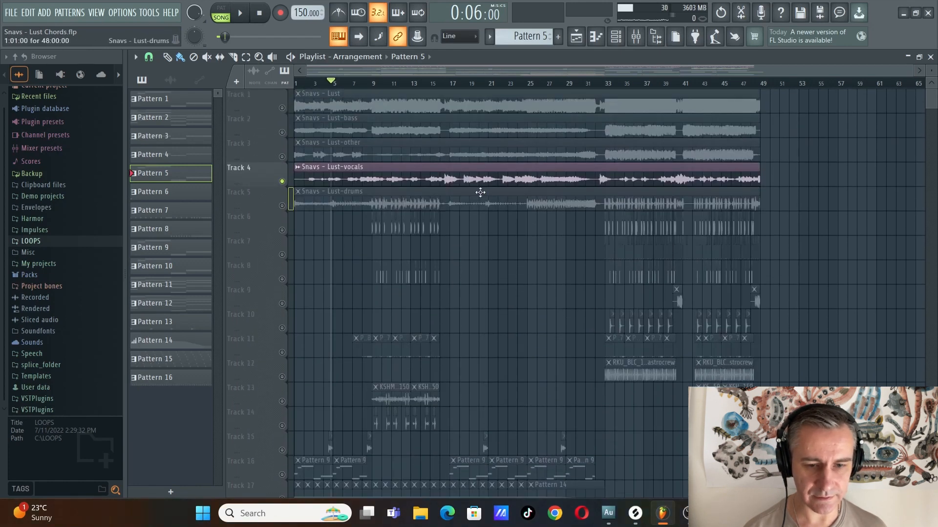
{"action": "scroll", "coordinate": [453, 144], "scroll_direction": "up", "scroll_amount": 1}
{"action": "left_click", "coordinate": [408, 85]}
{"action": "scroll", "coordinate": [453, 253], "scroll_direction": "down", "scroll_amount": 5}
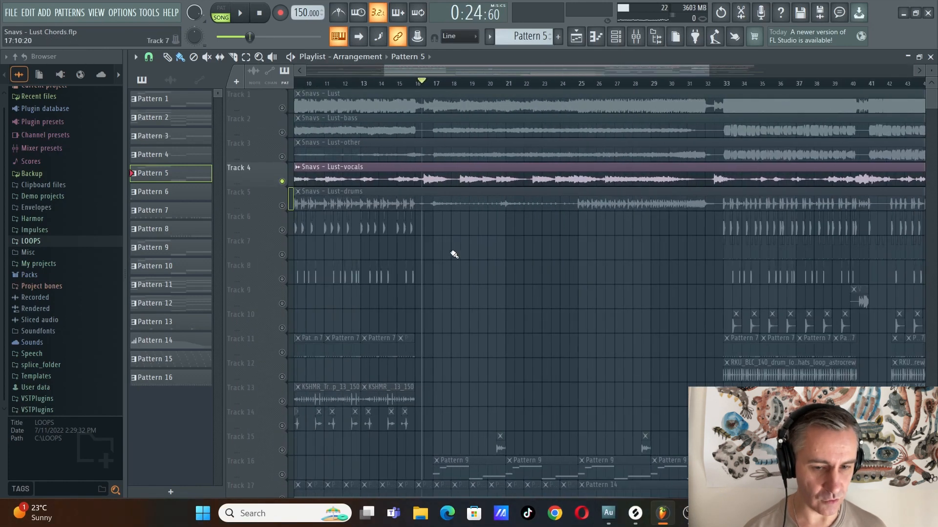
{"action": "key", "text": "space"}
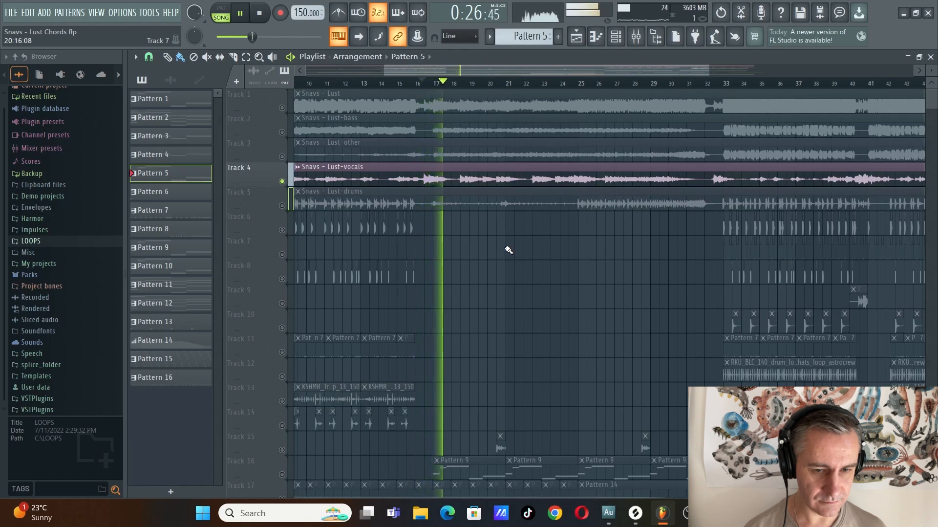
{"action": "key", "text": "space"}
Solo the Lust-other stem on Track 3 and play a short passage from bar 33.
{"action": "scroll", "coordinate": [468, 227], "scroll_direction": "down", "scroll_amount": 3}
{"action": "left_click", "coordinate": [281, 157]}
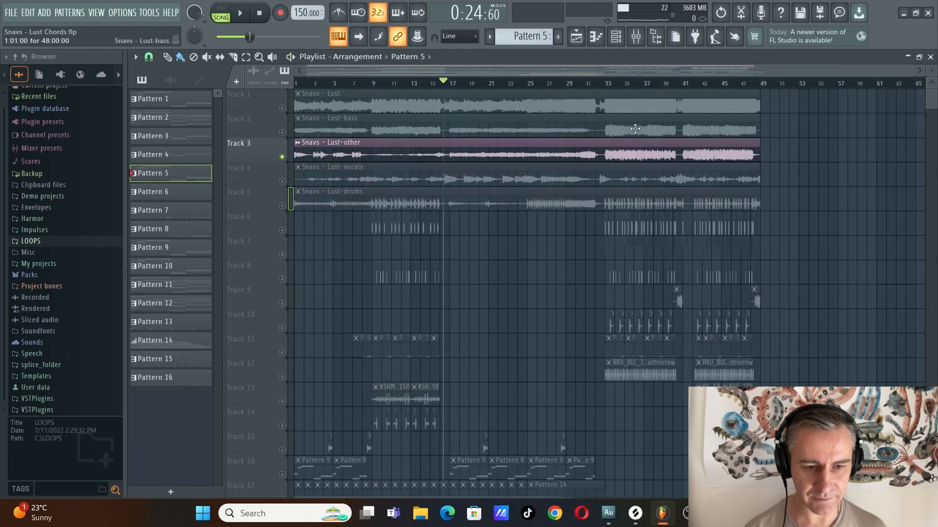
{"action": "left_click_drag", "start_coordinate": [318, 70], "coordinate": [529, 73]}
{"action": "left_click", "coordinate": [530, 84]}
{"action": "key", "text": "space"}
{"action": "scroll", "coordinate": [643, 147], "scroll_direction": "up", "scroll_amount": 4}
{"action": "scroll", "coordinate": [426, 170], "scroll_direction": "down", "scroll_amount": 3}
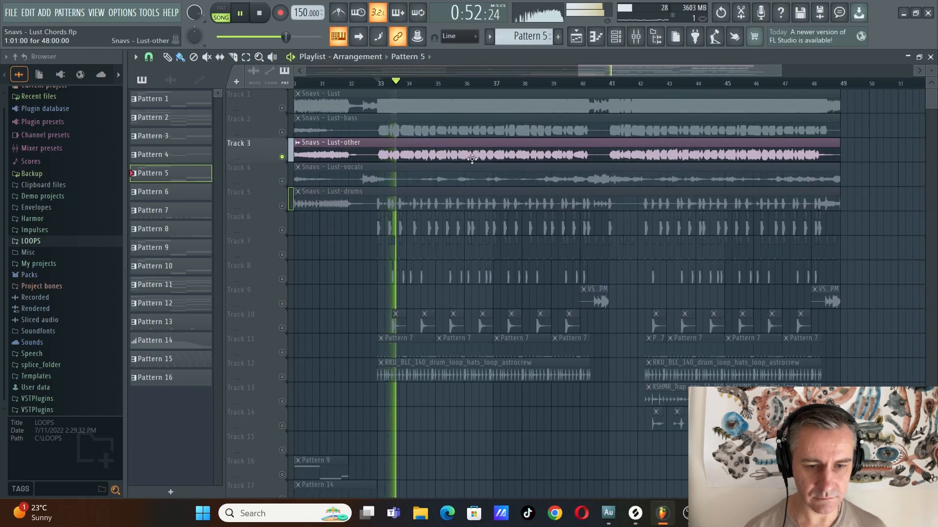
{"action": "scroll", "coordinate": [473, 160], "scroll_direction": "up", "scroll_amount": 3}
{"action": "scroll", "coordinate": [404, 157], "scroll_direction": "down", "scroll_amount": 2}
{"action": "scroll", "coordinate": [404, 157], "scroll_direction": "down", "scroll_amount": 1}
{"action": "key", "text": "space"}
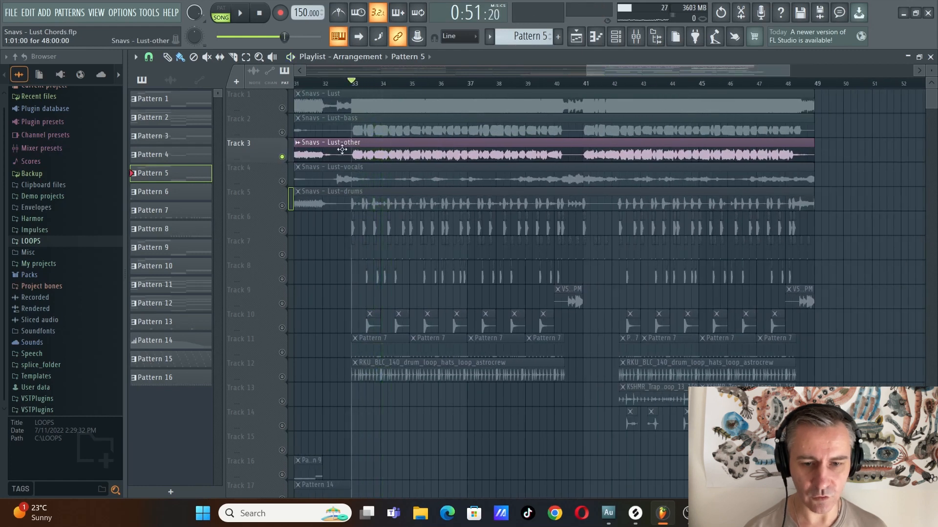
Solo the bass stem on Track 2 and play a short passage from bar 33.
{"action": "left_click", "coordinate": [282, 132]}
{"action": "key", "text": "space"}
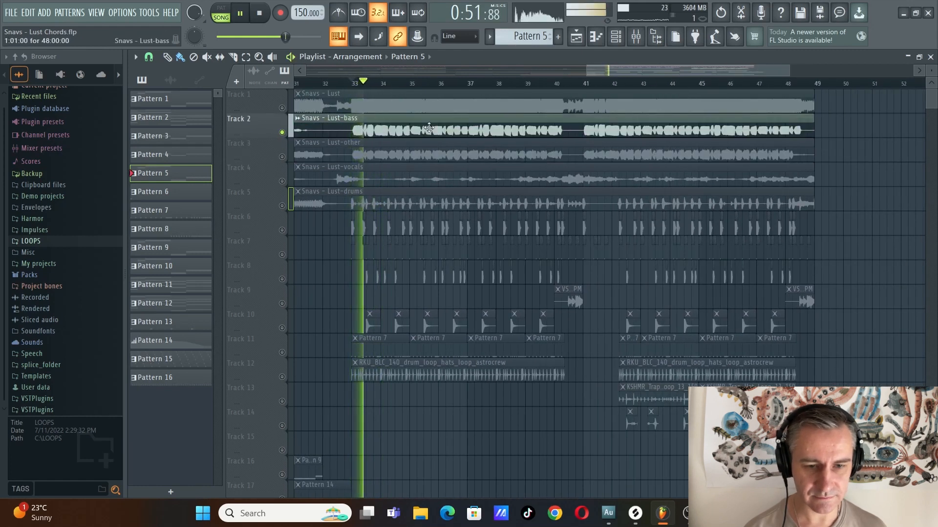
{"action": "key", "text": "space"}
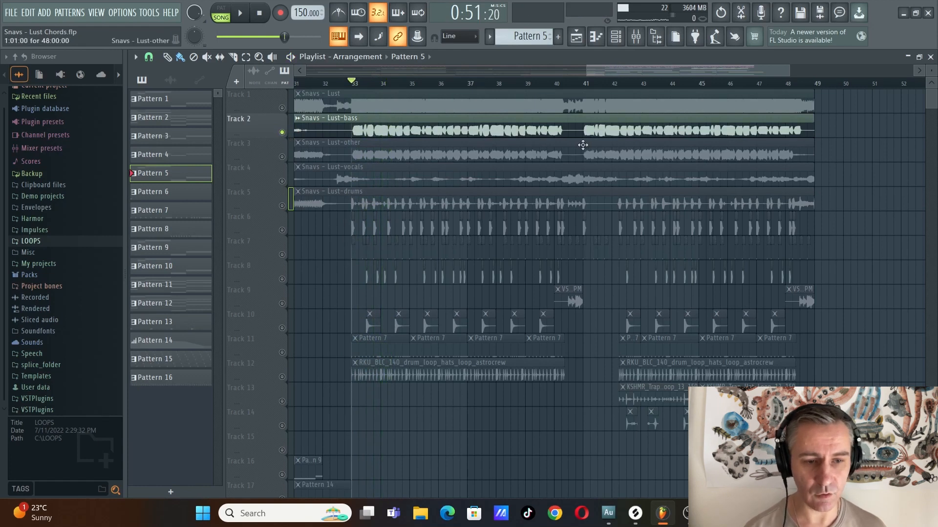
Unsolo the bass track so all tracks are enabled, and return the playback position to the start of the song.
{"action": "scroll", "coordinate": [773, 174], "scroll_direction": "down", "scroll_amount": 6}
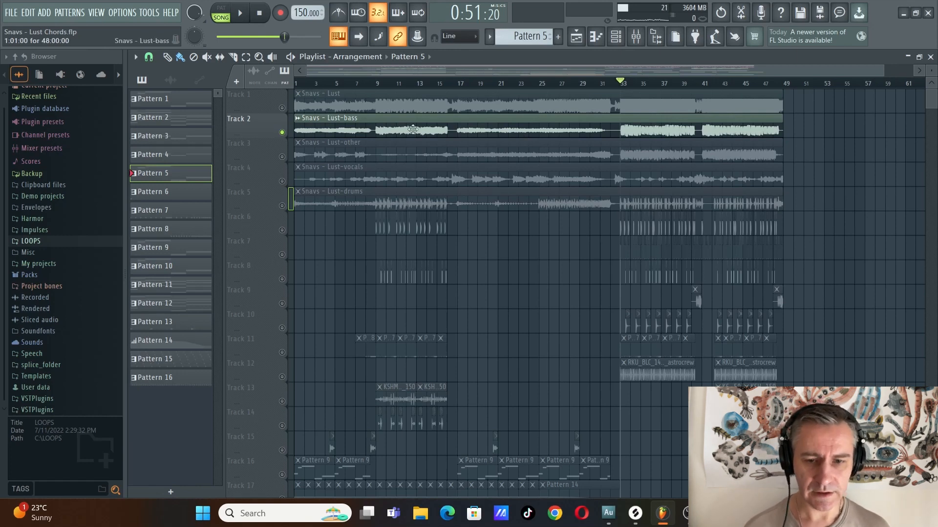
{"action": "right_click", "coordinate": [283, 133]}
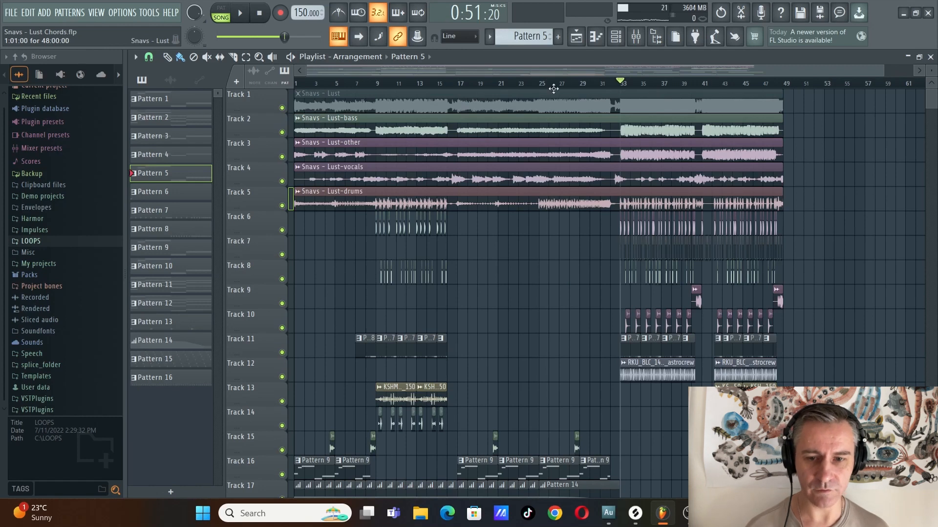
{"action": "left_click", "coordinate": [260, 14]}
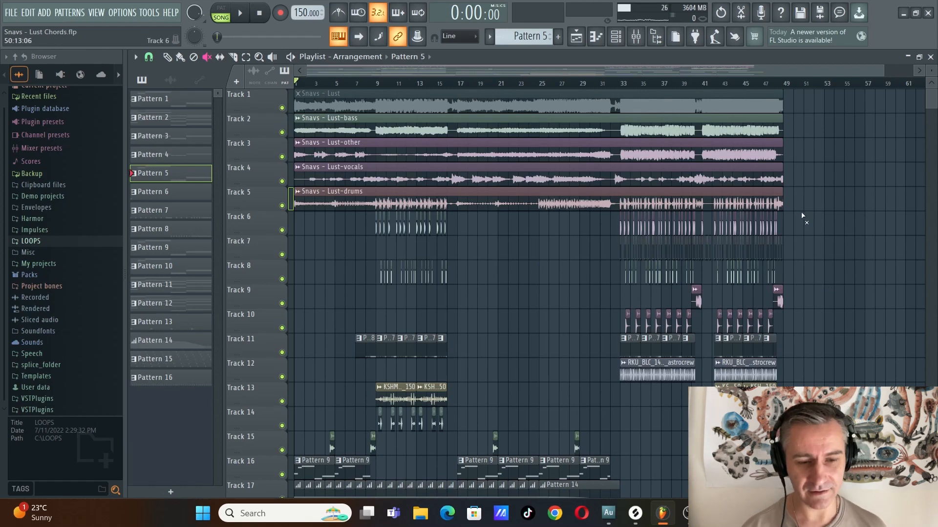
{"action": "scroll", "coordinate": [806, 239], "scroll_direction": "down", "scroll_amount": 10}
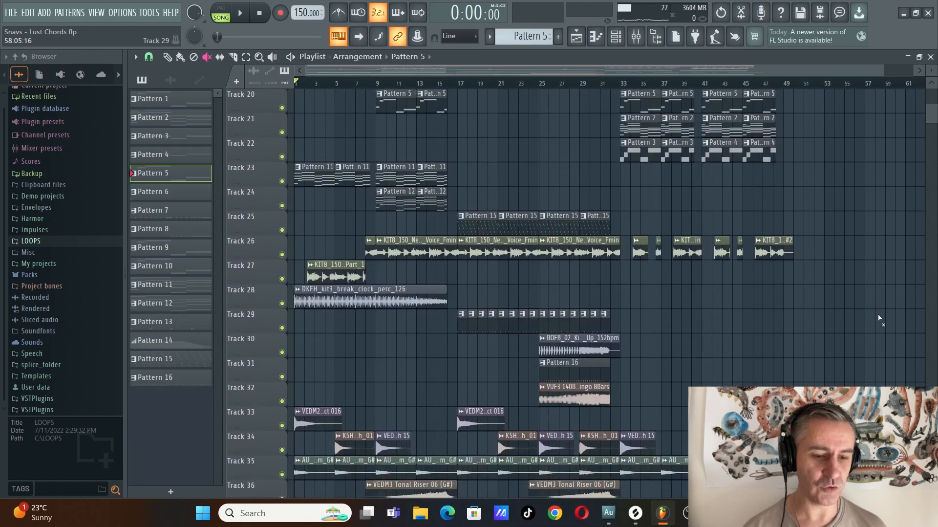
{"action": "scroll", "coordinate": [872, 323], "scroll_direction": "up", "scroll_amount": 10}
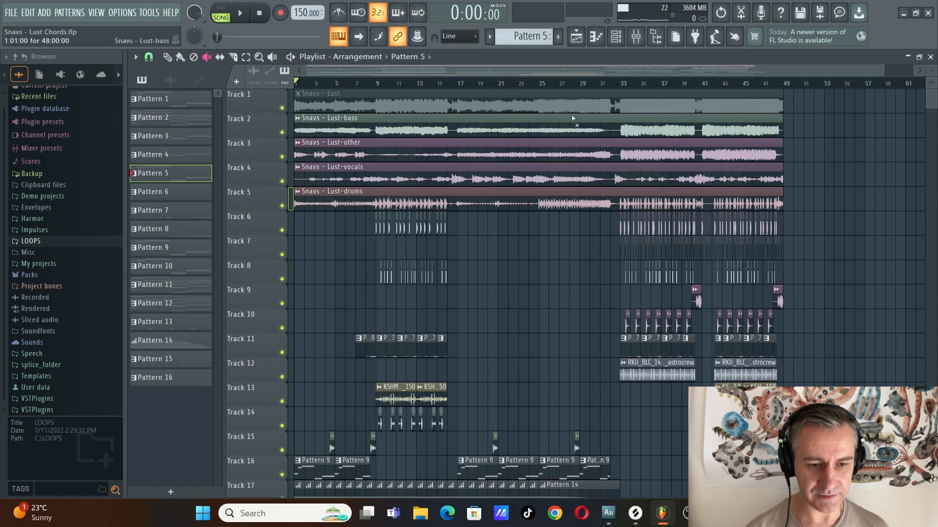
Solo the bass stem on Track 2 again and set the playback position to bar 33.
{"action": "scroll", "coordinate": [795, 241], "scroll_direction": "up", "scroll_amount": 6}
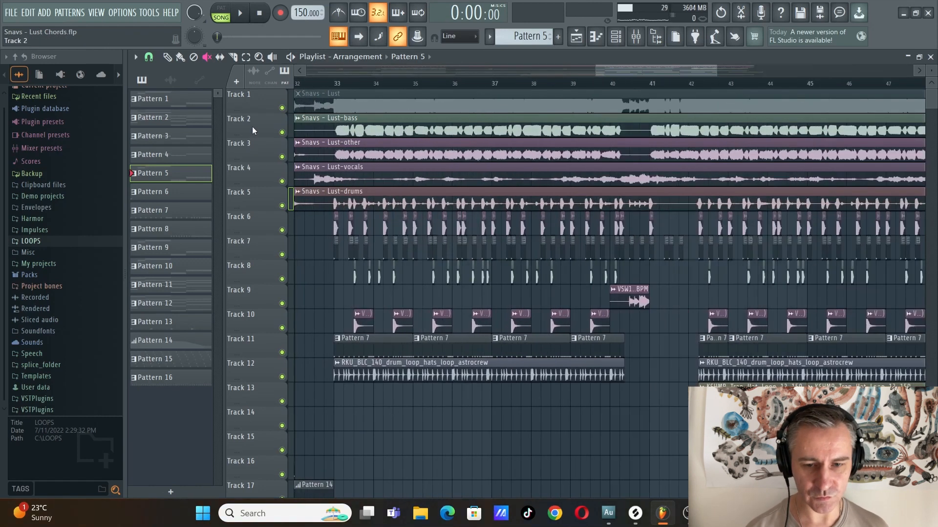
{"action": "right_click", "coordinate": [282, 133]}
{"action": "left_click", "coordinate": [345, 82]}
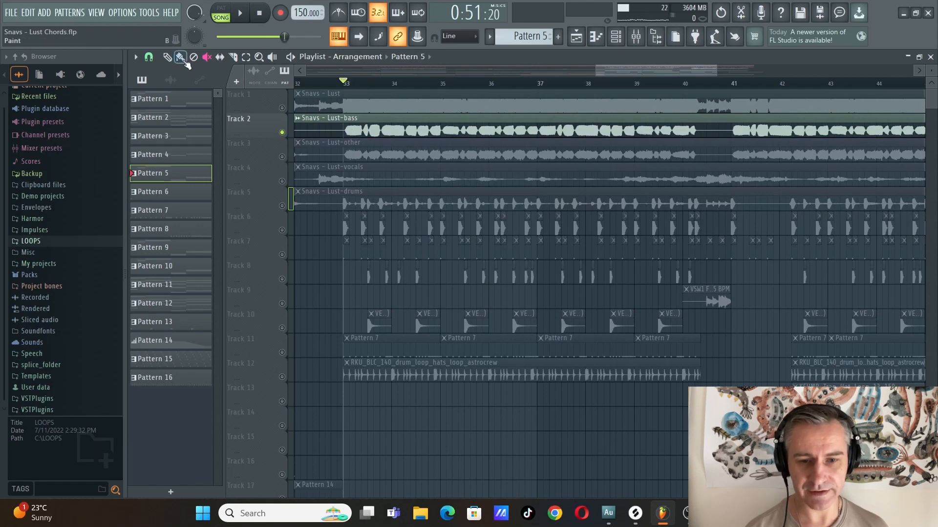
{"action": "scroll", "coordinate": [430, 142], "scroll_direction": "down", "scroll_amount": 2}
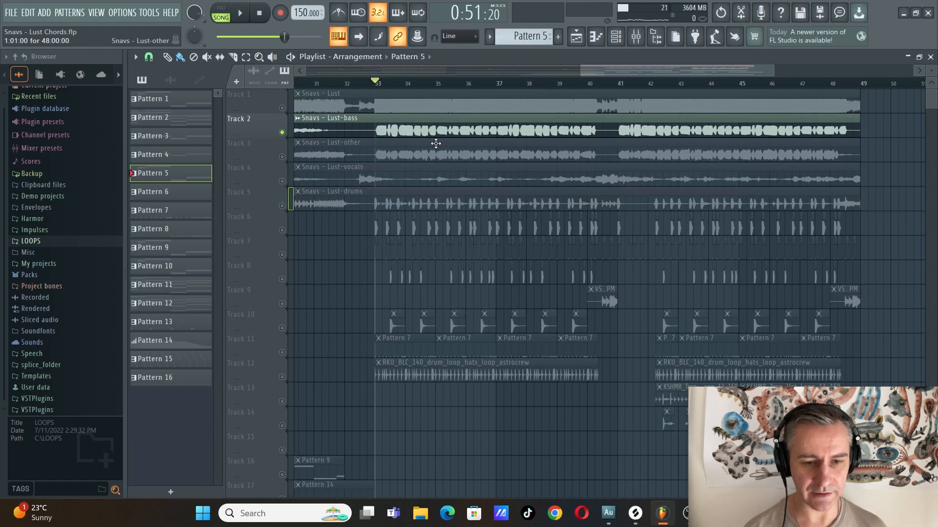
Restore the playlist to its smaller size beside the channel rack and play the soloed bass stem from bar 33.
{"action": "scroll", "coordinate": [436, 143], "scroll_direction": "down", "scroll_amount": 2}
{"action": "double_click", "coordinate": [767, 54]}
{"action": "scroll", "coordinate": [749, 168], "scroll_direction": "up", "scroll_amount": 2}
{"action": "scroll", "coordinate": [687, 218], "scroll_direction": "up", "scroll_amount": 2}
{"action": "key", "text": "space"}
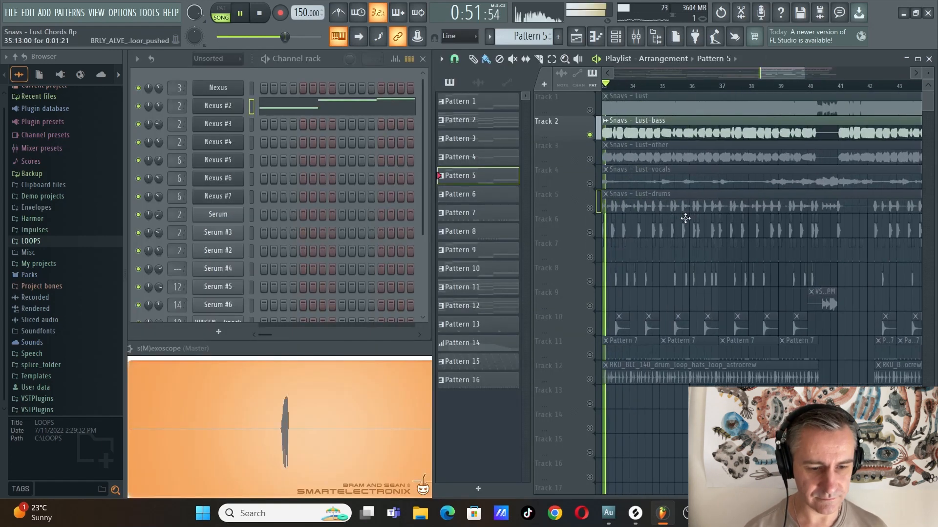
{"action": "scroll", "coordinate": [636, 239], "scroll_direction": "down", "scroll_amount": 5}
{"action": "key", "text": "space"}
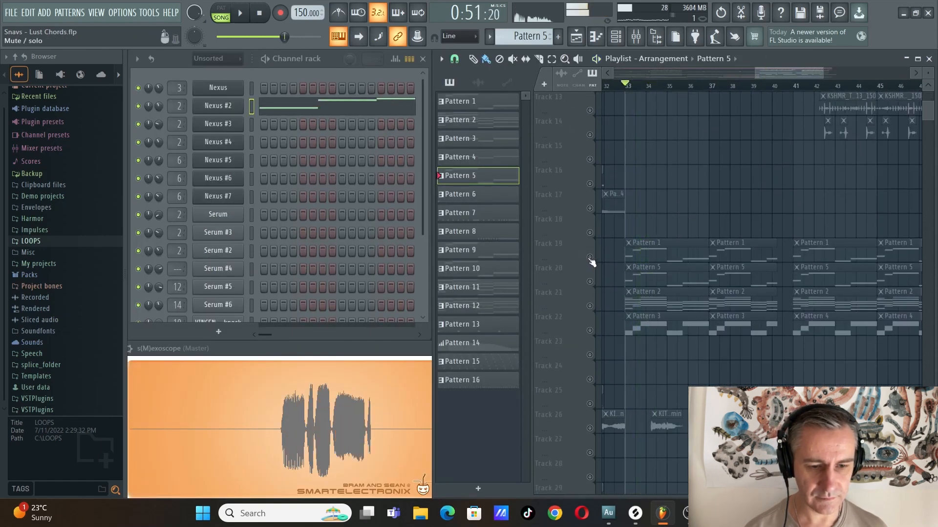
Solo Track 19 and select its Pattern 1 clip as the active pattern.
{"action": "left_click", "coordinate": [591, 257]}
{"action": "left_click", "coordinate": [636, 242]}
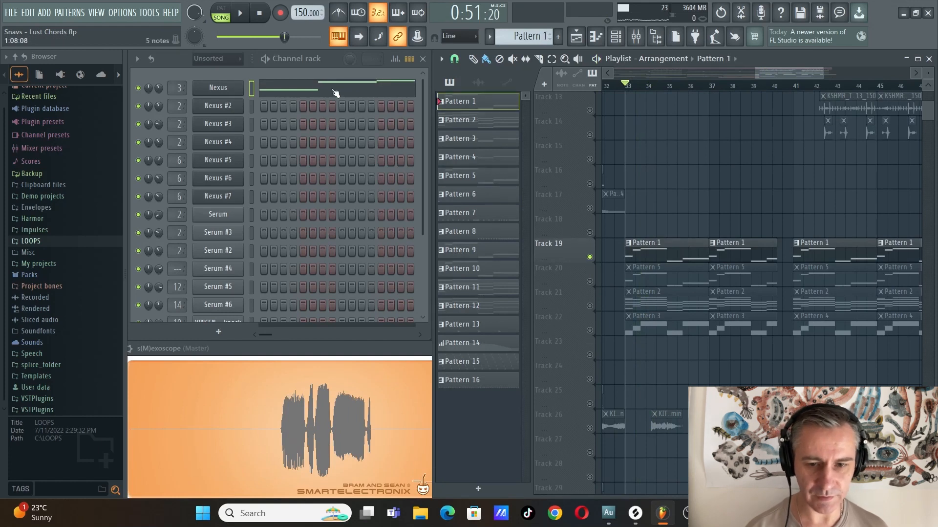
{"action": "scroll", "coordinate": [634, 233], "scroll_direction": "up", "scroll_amount": 4}
{"action": "scroll", "coordinate": [634, 233], "scroll_direction": "down", "scroll_amount": 2}
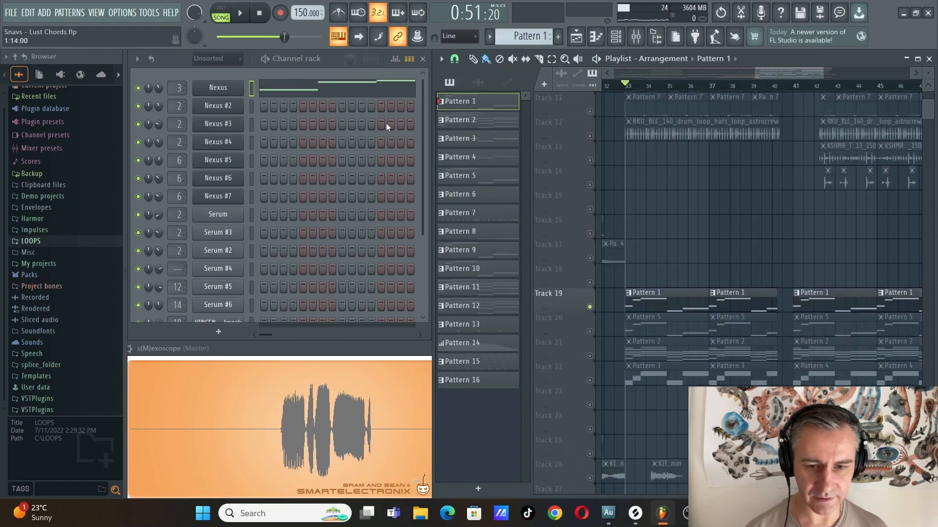
Open the Nexus channel's notes of Pattern 1 in the piano roll and play the part from bar 33.
{"action": "left_click", "coordinate": [356, 91]}
{"action": "scroll", "coordinate": [359, 190], "scroll_direction": "down", "scroll_amount": 3}
{"action": "scroll", "coordinate": [359, 190], "scroll_direction": "down", "scroll_amount": 1}
{"action": "scroll", "coordinate": [211, 256], "scroll_direction": "up", "scroll_amount": 4}
{"action": "scroll", "coordinate": [245, 257], "scroll_direction": "down", "scroll_amount": 3}
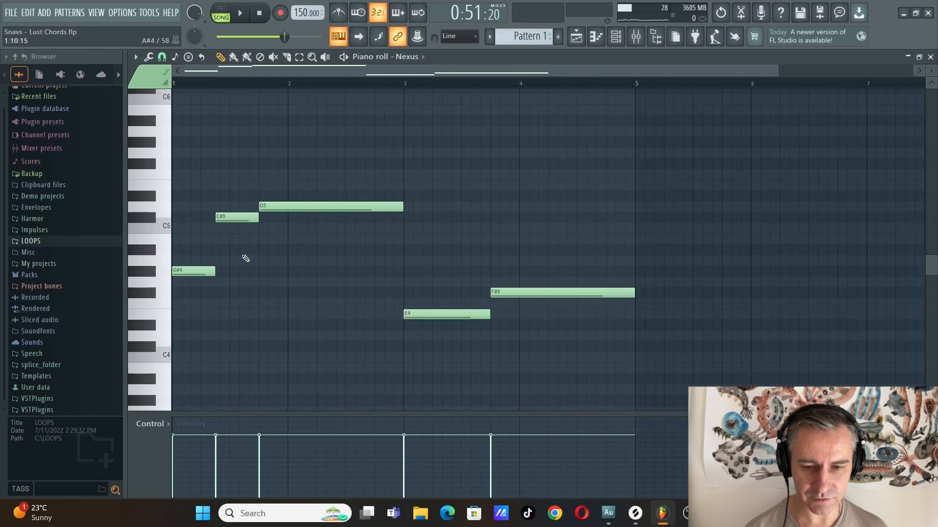
{"action": "key", "text": "space"}
{"action": "scroll", "coordinate": [212, 257], "scroll_direction": "up", "scroll_amount": 2}
{"action": "scroll", "coordinate": [213, 257], "scroll_direction": "down", "scroll_amount": 2}
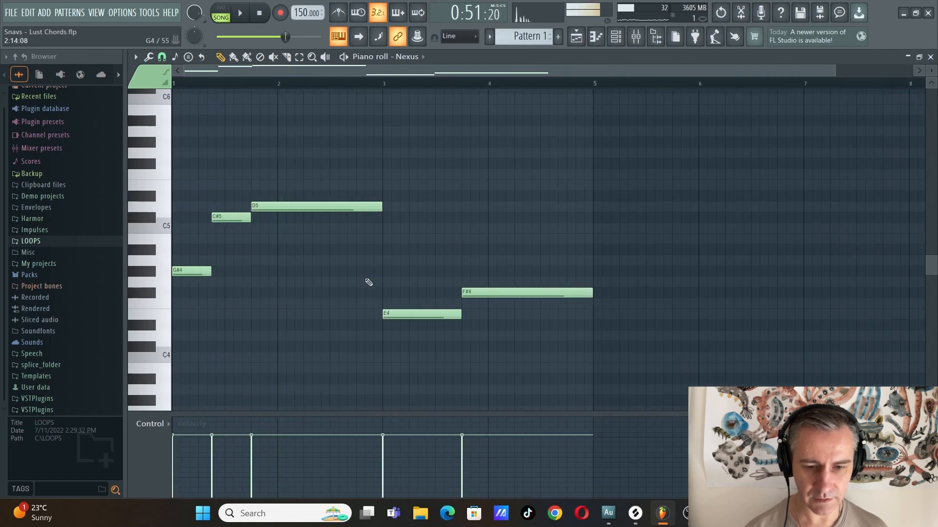
Stop playback, close the Nexus piano roll and return to the stem tracks in the playlist.
{"action": "key", "text": "space"}
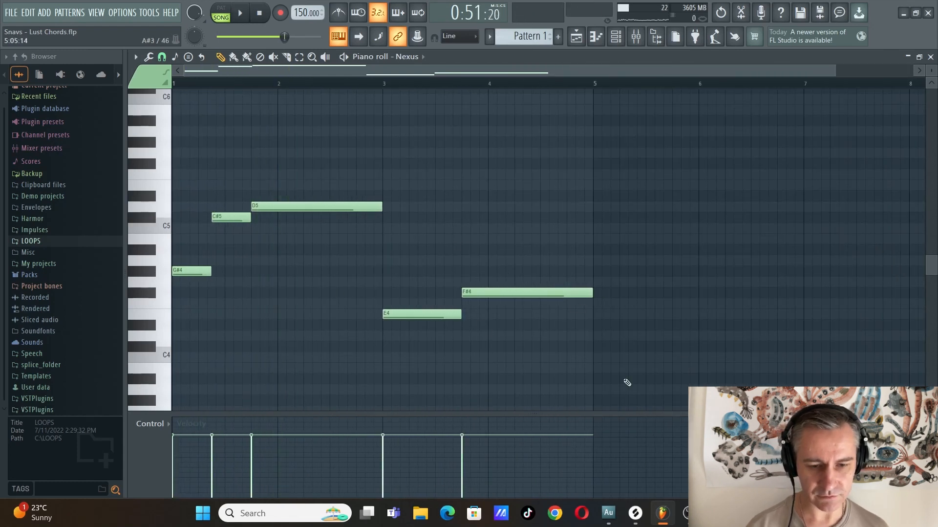
{"action": "key", "text": "Escape"}
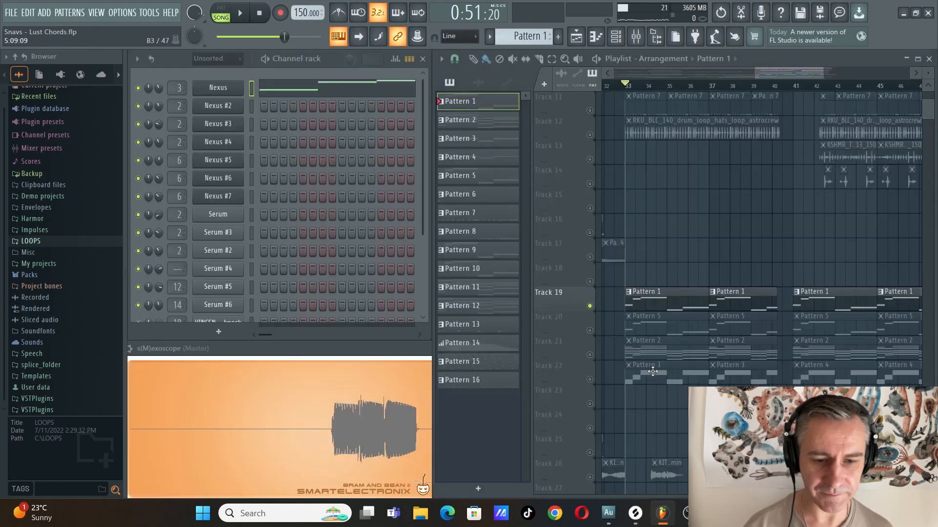
{"action": "scroll", "coordinate": [650, 219], "scroll_direction": "up", "scroll_amount": 3}
{"action": "scroll", "coordinate": [651, 219], "scroll_direction": "up", "scroll_amount": 3}
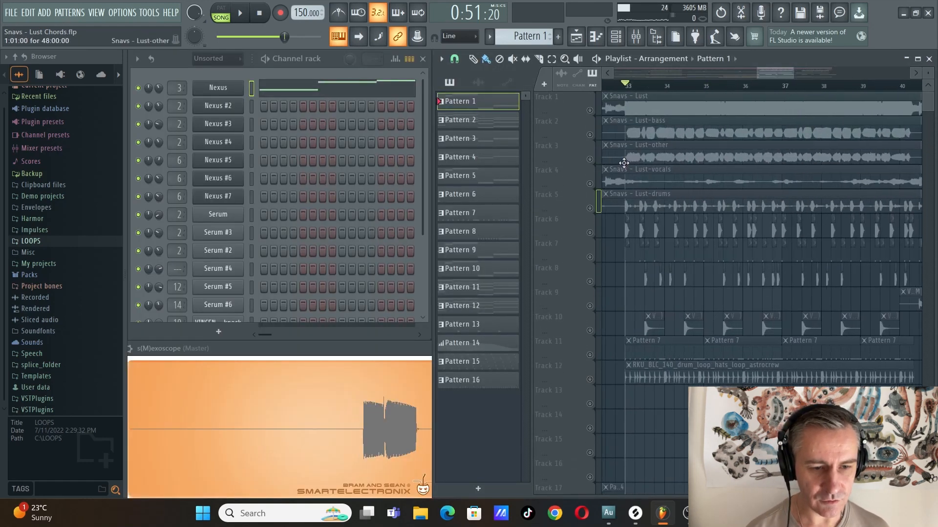
Maximize the playlist and audition the soloed bass stem on Track 2 from bar 33.
{"action": "left_click", "coordinate": [918, 58]}
{"action": "scroll", "coordinate": [385, 126], "scroll_direction": "up", "scroll_amount": 2}
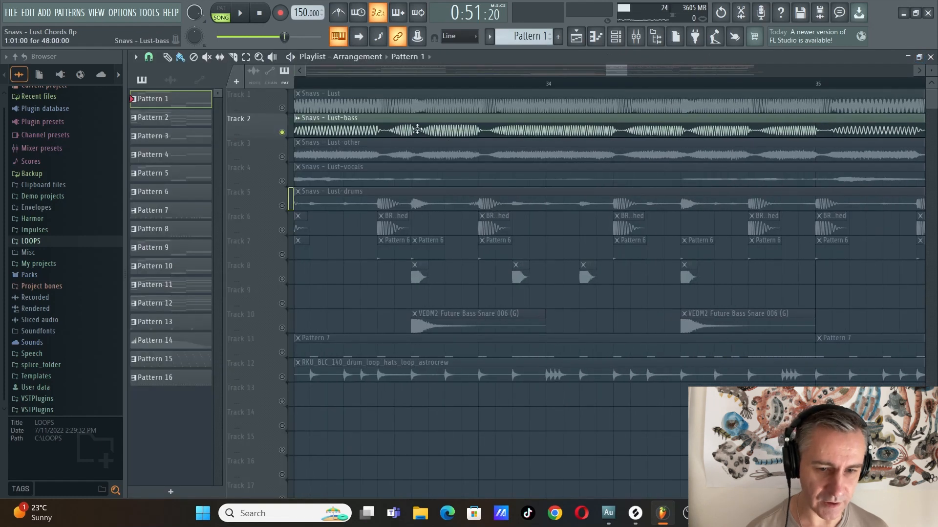
{"action": "scroll", "coordinate": [379, 142], "scroll_direction": "down", "scroll_amount": 4}
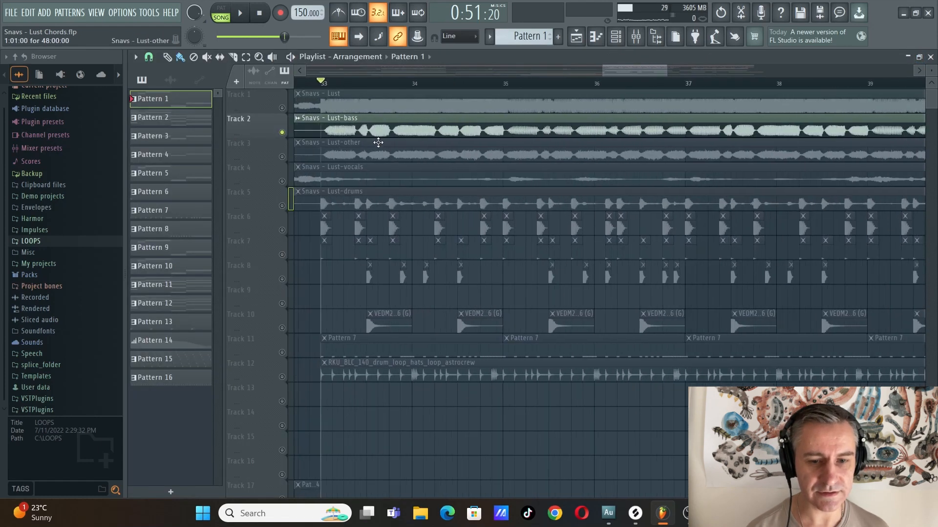
{"action": "key", "text": "space"}
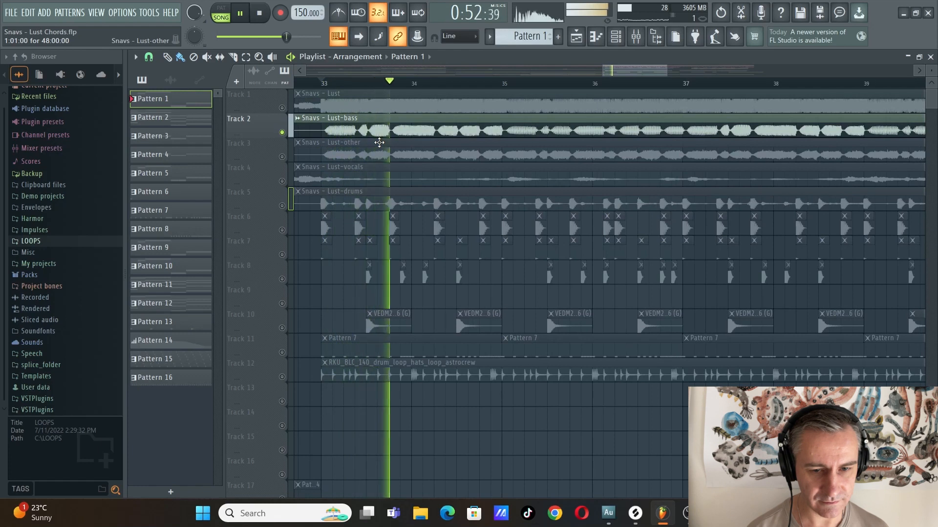
{"action": "key", "text": "space"}
Solo the drums stem, move its track up to Track 3 beneath the bass, and unmute the bass stem.
{"action": "scroll", "coordinate": [356, 193], "scroll_direction": "up", "scroll_amount": 3}
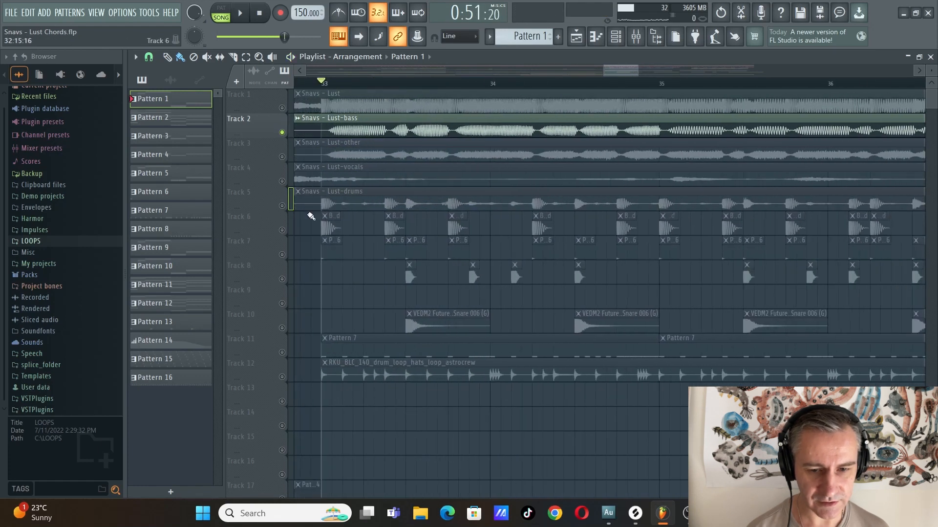
{"action": "right_click", "coordinate": [283, 205]}
{"action": "scroll", "coordinate": [298, 203], "scroll_direction": "up", "scroll_amount": 2}
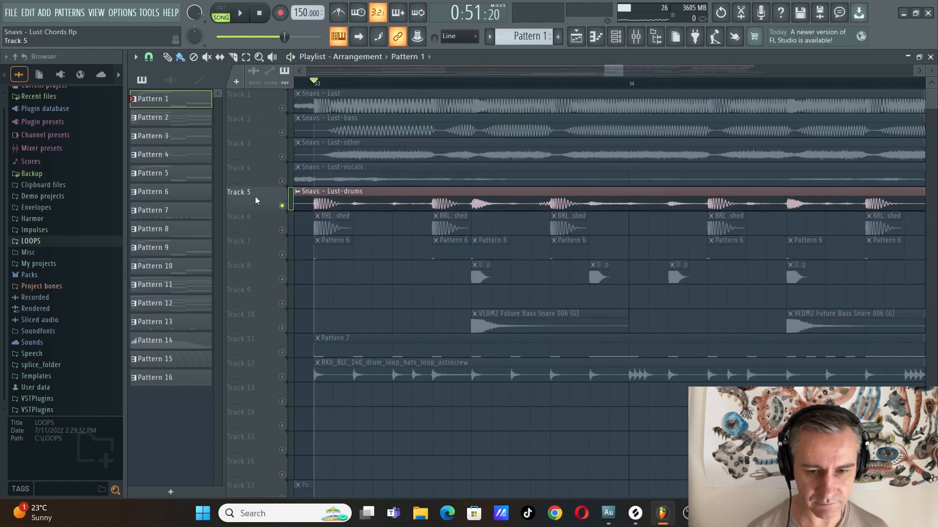
{"action": "scroll", "coordinate": [255, 199], "scroll_direction": "up", "scroll_amount": 2}
{"action": "left_click", "coordinate": [282, 132]}
{"action": "scroll", "coordinate": [283, 133], "scroll_direction": "up", "scroll_amount": 2}
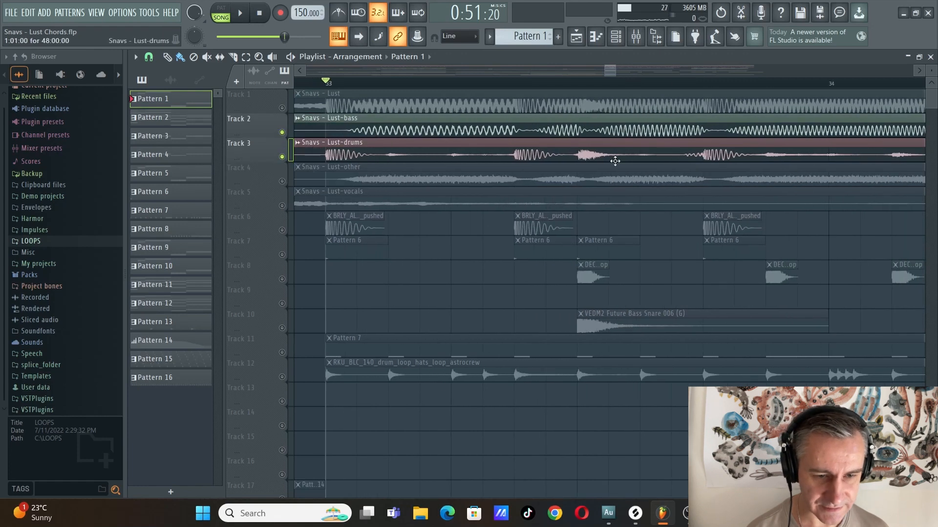
Play the bass and drums stems together from bar 33, then stop playback.
{"action": "scroll", "coordinate": [556, 158], "scroll_direction": "down", "scroll_amount": 2}
{"action": "key", "text": "space"}
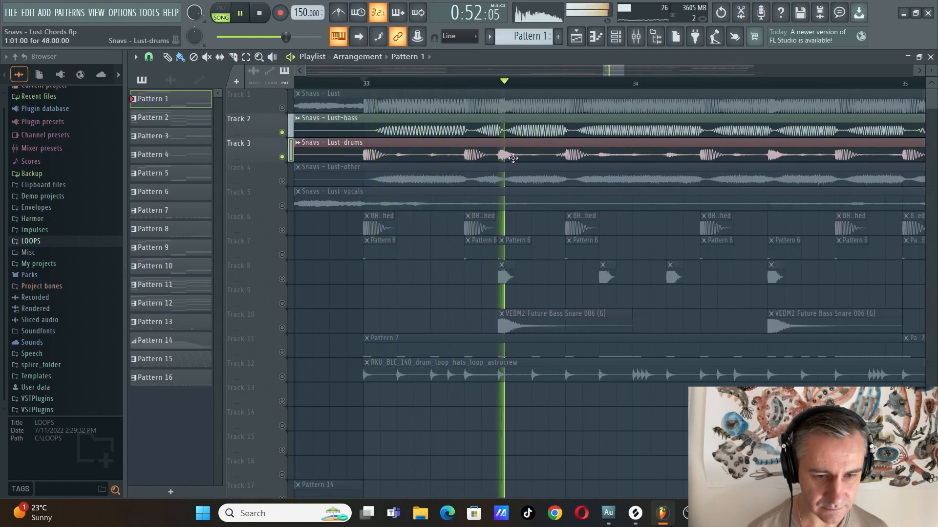
{"action": "key", "text": "space"}
Examine the bass stem's waveform against the drum hits across bars 33 to 37.
{"action": "scroll", "coordinate": [558, 152], "scroll_direction": "up", "scroll_amount": 4}
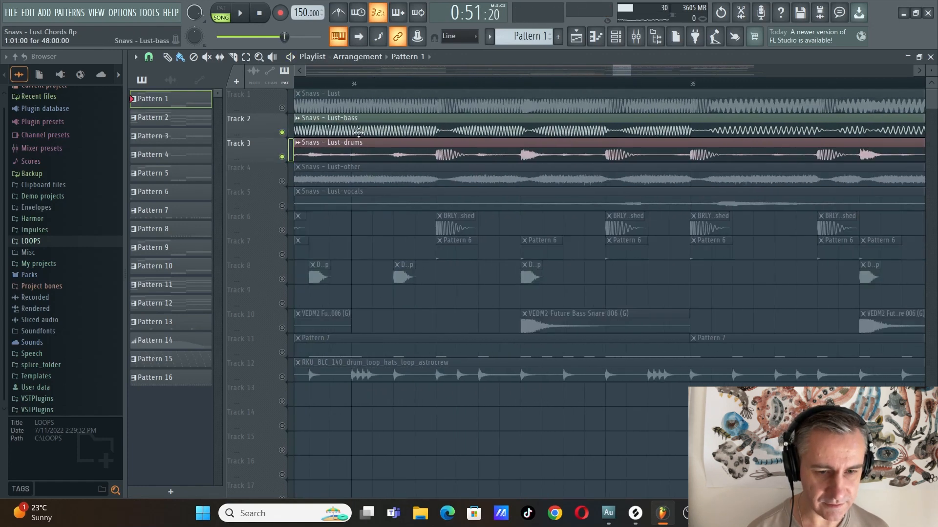
{"action": "scroll", "coordinate": [472, 126], "scroll_direction": "down", "scroll_amount": 3}
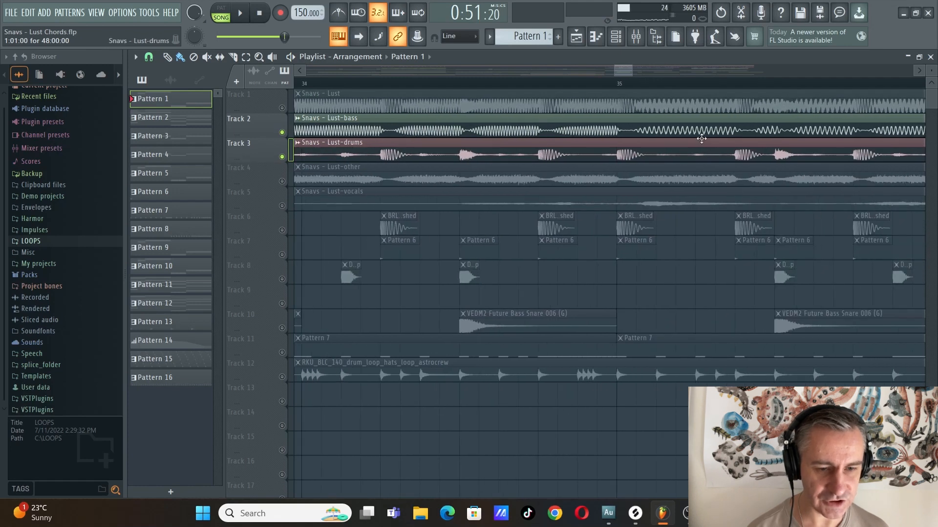
{"action": "scroll", "coordinate": [702, 140], "scroll_direction": "up", "scroll_amount": 4}
{"action": "scroll", "coordinate": [454, 129], "scroll_direction": "down", "scroll_amount": 5}
{"action": "scroll", "coordinate": [576, 136], "scroll_direction": "up", "scroll_amount": 4}
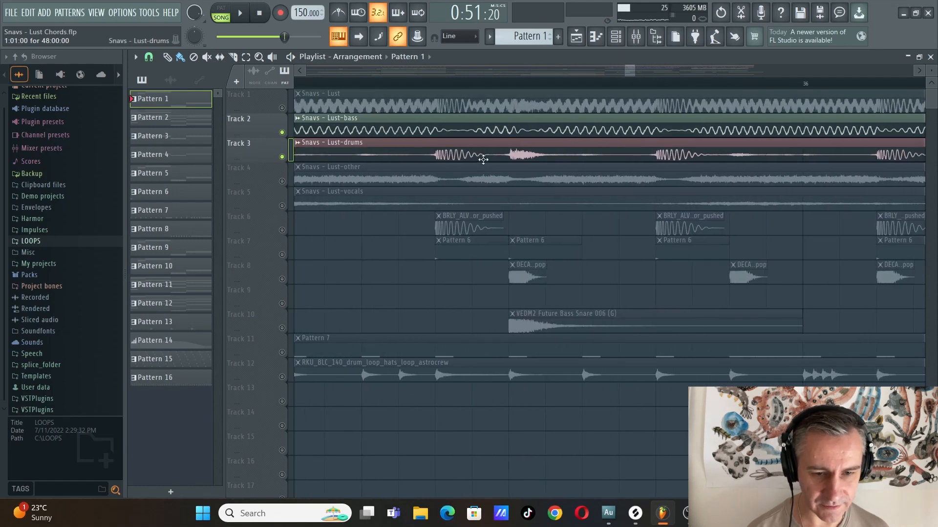
{"action": "scroll", "coordinate": [440, 148], "scroll_direction": "down", "scroll_amount": 3}
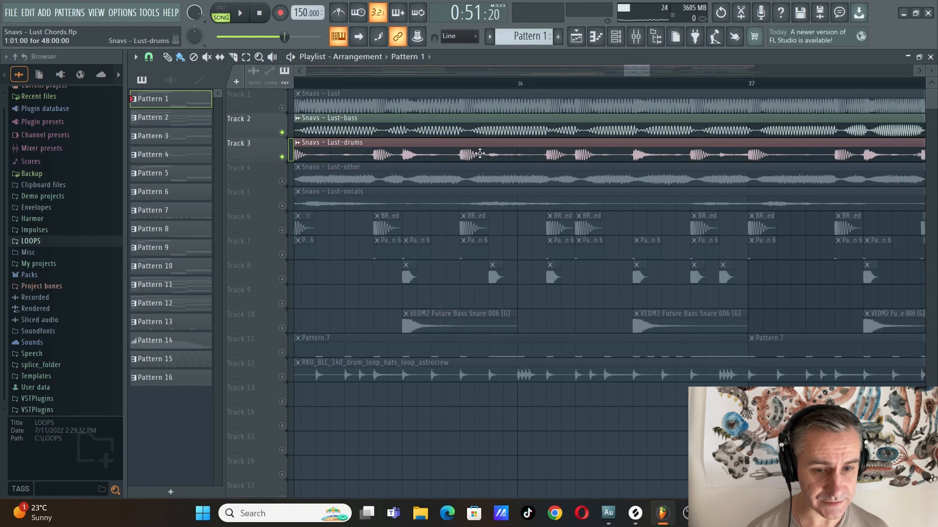
{"action": "scroll", "coordinate": [482, 139], "scroll_direction": "down", "scroll_amount": 6}
{"action": "scroll", "coordinate": [460, 247], "scroll_direction": "up", "scroll_amount": 4}
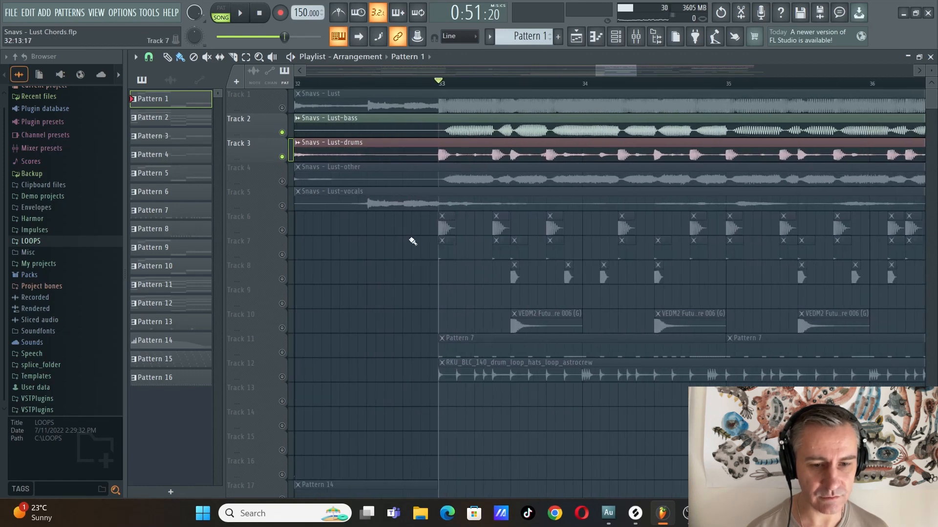
{"action": "scroll", "coordinate": [459, 269], "scroll_direction": "down", "scroll_amount": 3}
Restore the playlist beside the channel rack, solo Track 7 and select its Pattern 6 clip to show the knock sample channel.
{"action": "double_click", "coordinate": [727, 61]}
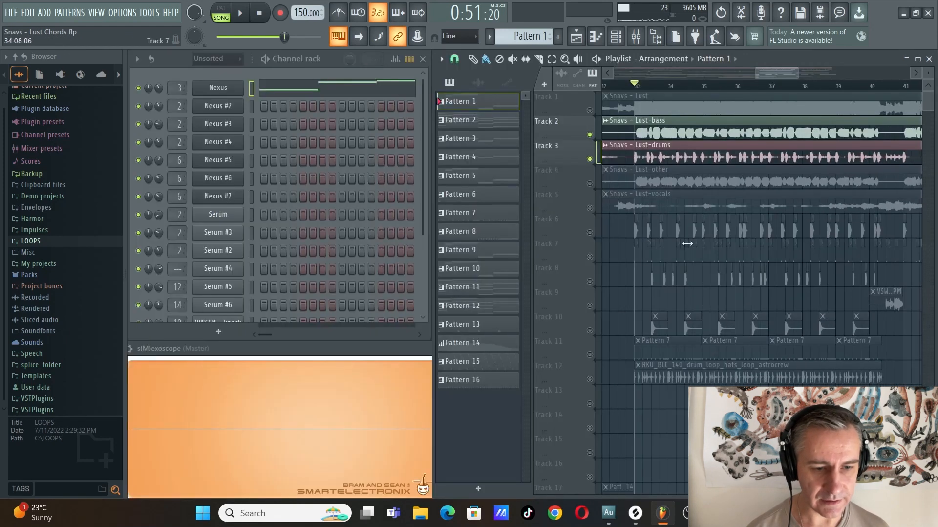
{"action": "scroll", "coordinate": [634, 261], "scroll_direction": "up", "scroll_amount": 3}
{"action": "scroll", "coordinate": [633, 262], "scroll_direction": "down", "scroll_amount": 1}
{"action": "right_click", "coordinate": [591, 257]}
{"action": "scroll", "coordinate": [657, 260], "scroll_direction": "up", "scroll_amount": 1}
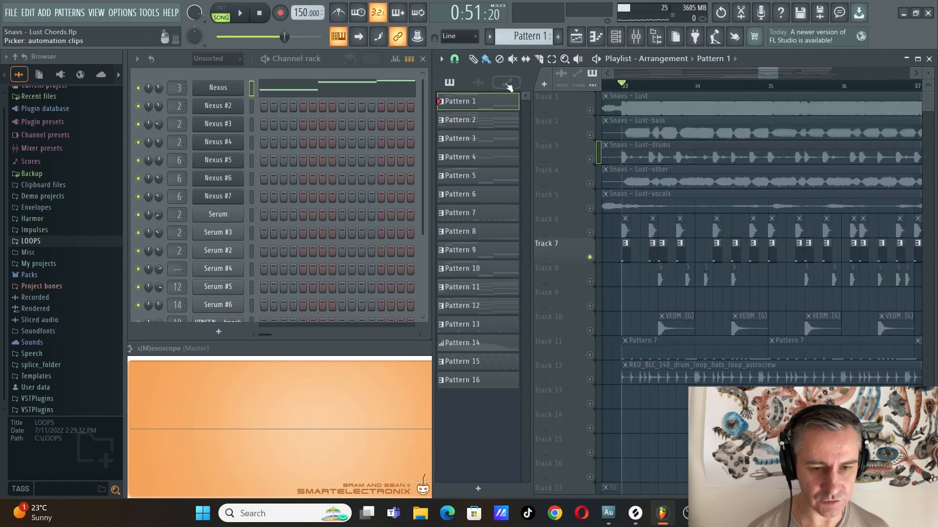
{"action": "left_click", "coordinate": [626, 254]}
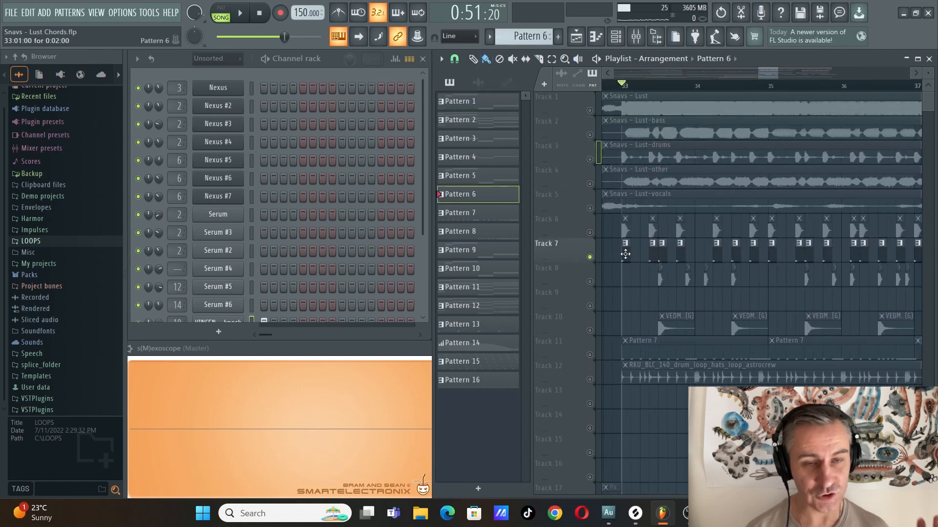
{"action": "scroll", "coordinate": [338, 230], "scroll_direction": "down", "scroll_amount": 3}
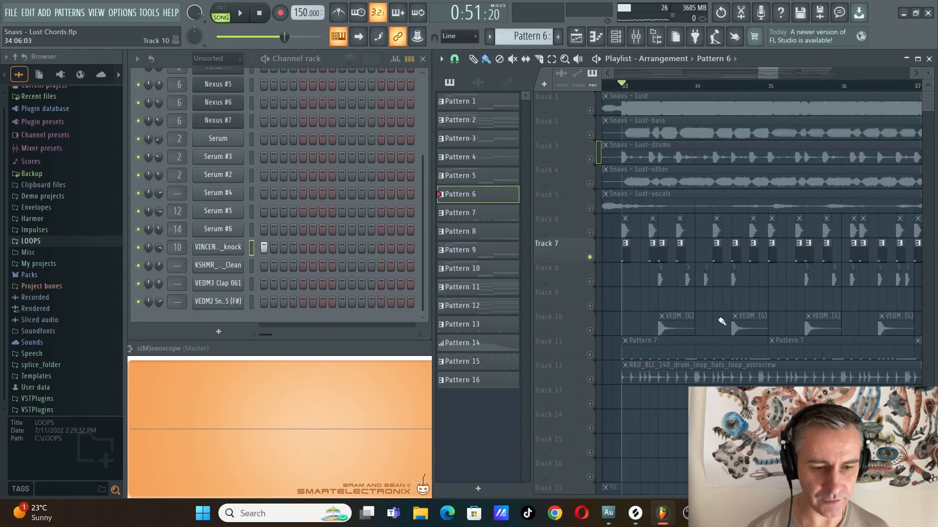
{"action": "scroll", "coordinate": [655, 284], "scroll_direction": "up", "scroll_amount": 2}
{"action": "scroll", "coordinate": [634, 282], "scroll_direction": "down", "scroll_amount": 3}
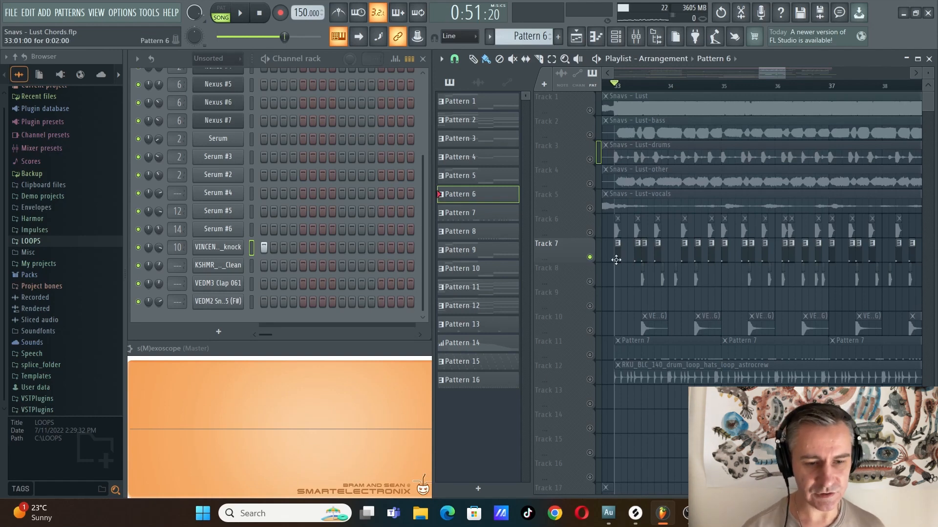
Maximize the playlist, unmute the drums stem on Track 3 and compare its hits with the Pattern 6 clips on Track 7.
{"action": "scroll", "coordinate": [617, 260], "scroll_direction": "up", "scroll_amount": 3}
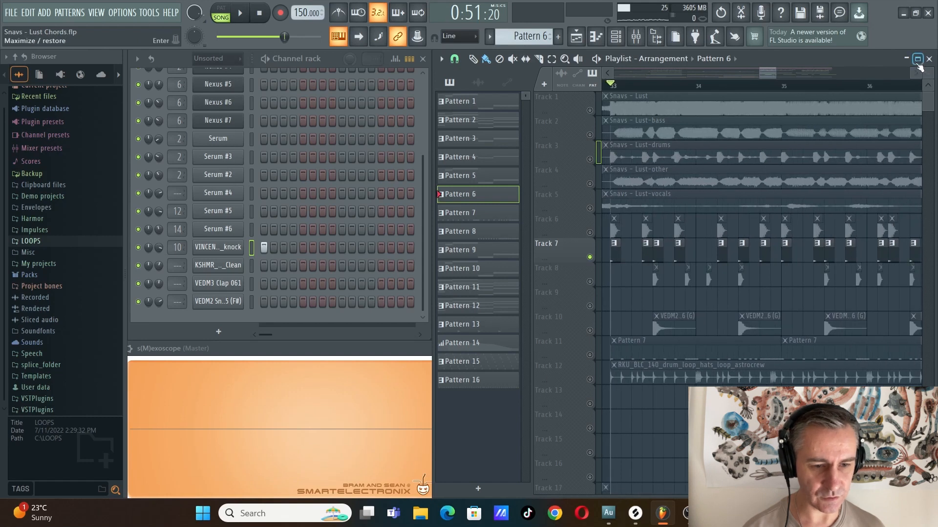
{"action": "left_click", "coordinate": [919, 58]}
{"action": "scroll", "coordinate": [388, 268], "scroll_direction": "up", "scroll_amount": 4}
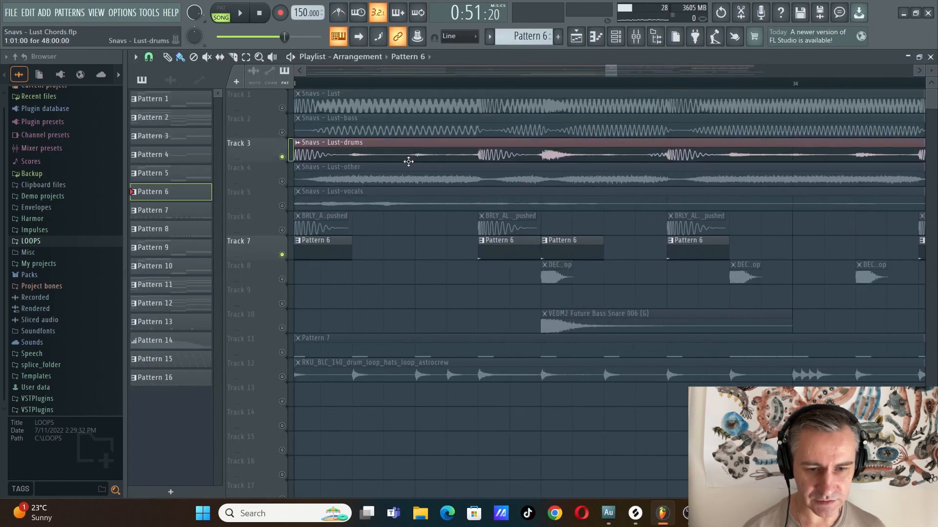
{"action": "scroll", "coordinate": [381, 154], "scroll_direction": "down", "scroll_amount": 2}
{"action": "scroll", "coordinate": [479, 240], "scroll_direction": "down", "scroll_amount": 2}
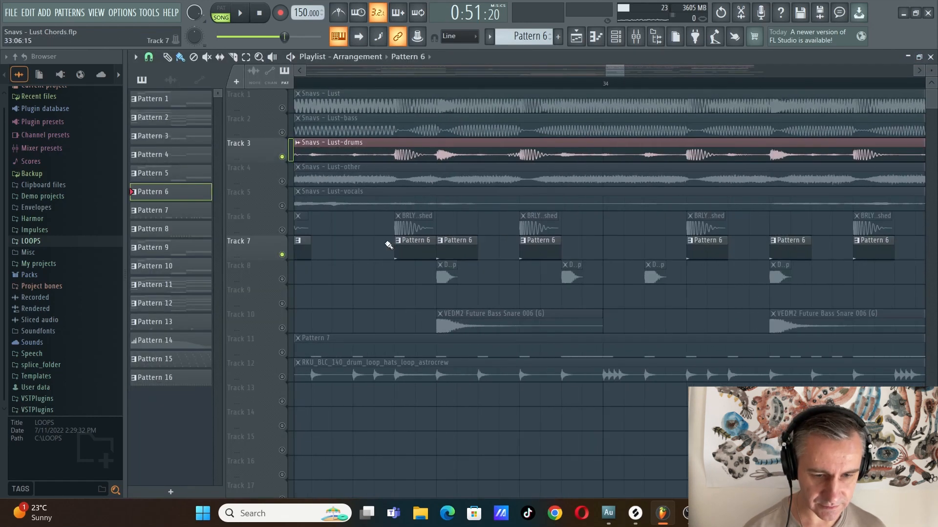
{"action": "scroll", "coordinate": [534, 250], "scroll_direction": "up", "scroll_amount": 5}
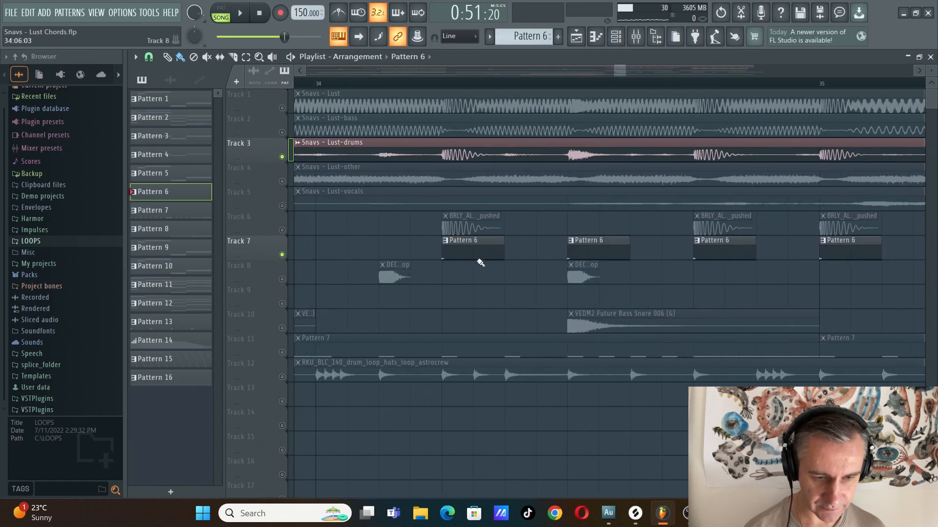
{"action": "scroll", "coordinate": [699, 144], "scroll_direction": "down", "scroll_amount": 3}
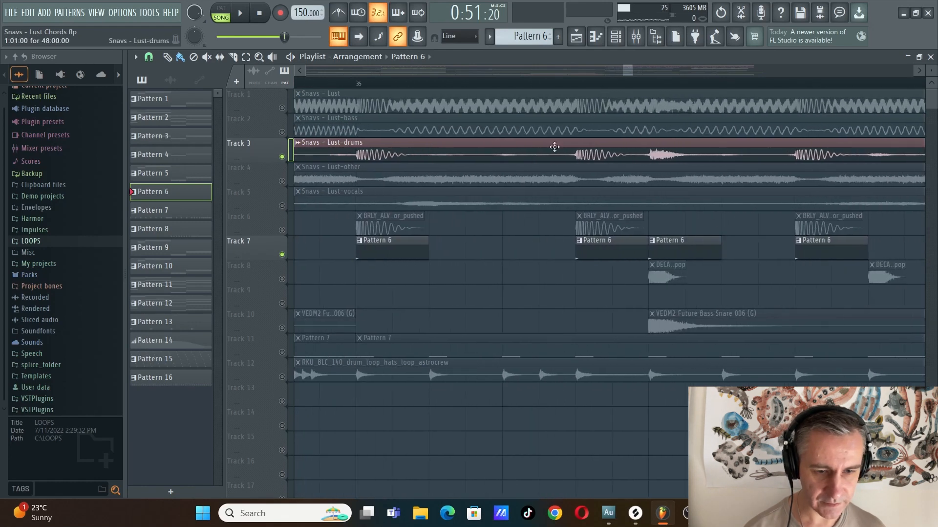
{"action": "scroll", "coordinate": [708, 215], "scroll_direction": "down", "scroll_amount": 2}
{"action": "scroll", "coordinate": [787, 225], "scroll_direction": "down", "scroll_amount": 3}
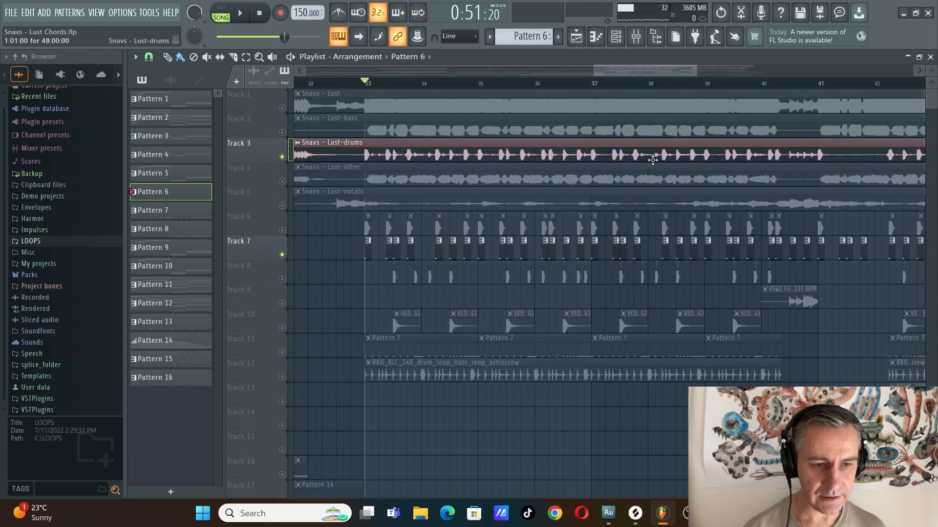
Open the TDR Molotok compressor on mixer Insert 10 and move its window higher to inspect its settings.
{"action": "left_click", "coordinate": [633, 37]}
{"action": "left_click", "coordinate": [634, 37]}
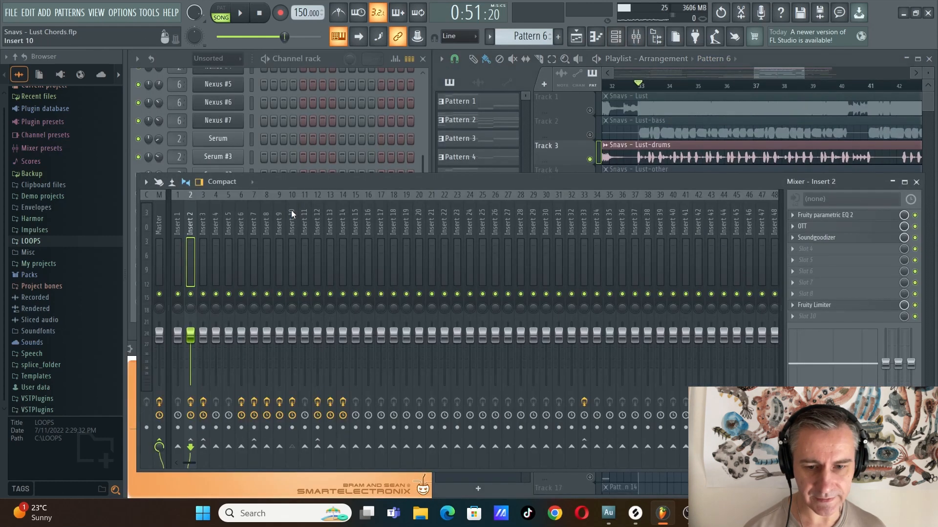
{"action": "left_click", "coordinate": [293, 217]}
{"action": "left_click", "coordinate": [834, 215]}
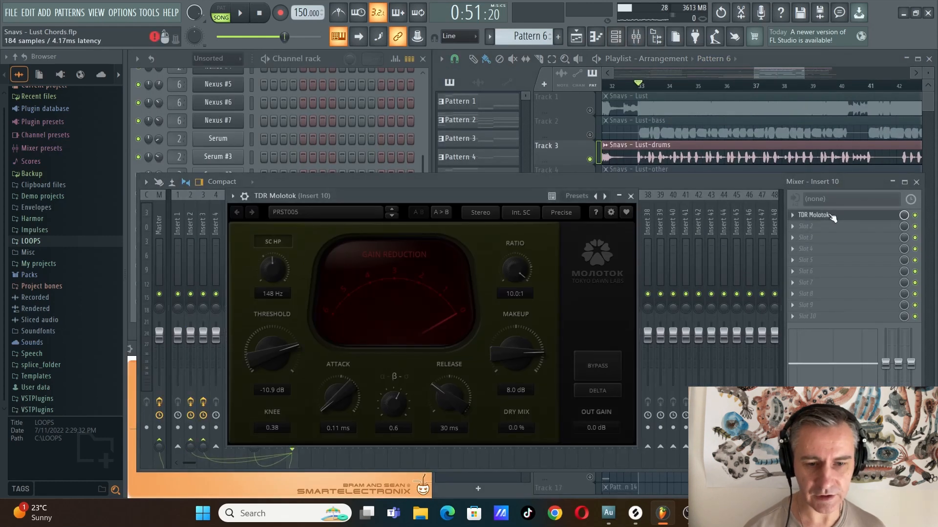
{"action": "left_click_drag", "start_coordinate": [466, 199], "coordinate": [442, 114]}
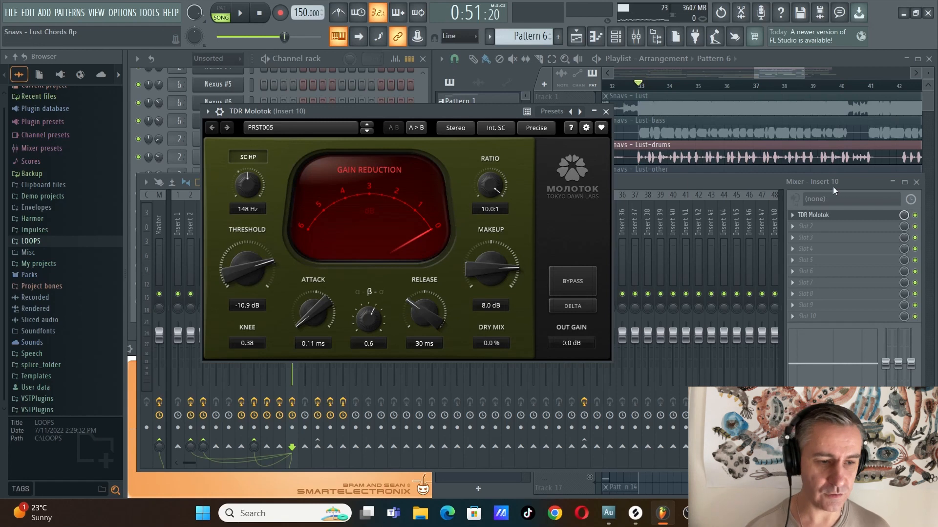
Load Fruity Compressor into slot 2 of Insert 10 with The Glue 2 preset.
{"action": "left_click", "coordinate": [829, 232]}
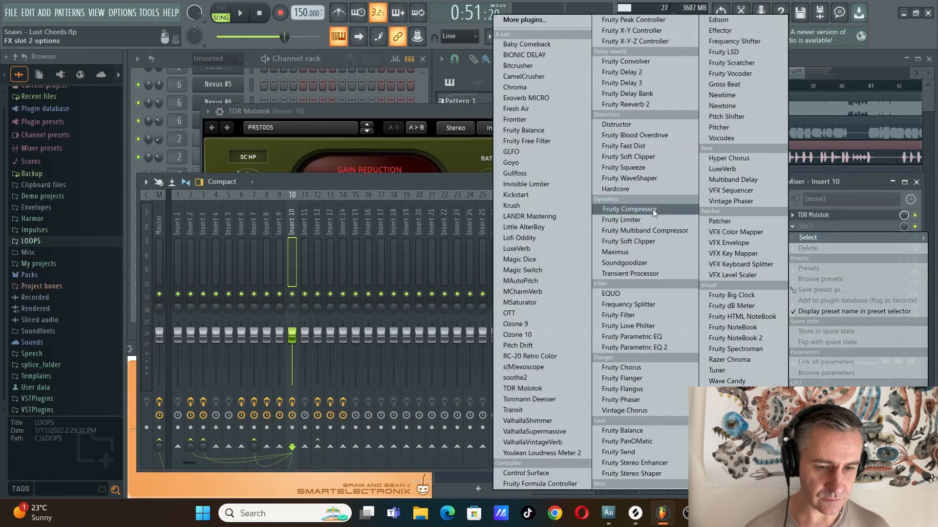
{"action": "left_click", "coordinate": [635, 211]}
{"action": "left_click", "coordinate": [484, 98]}
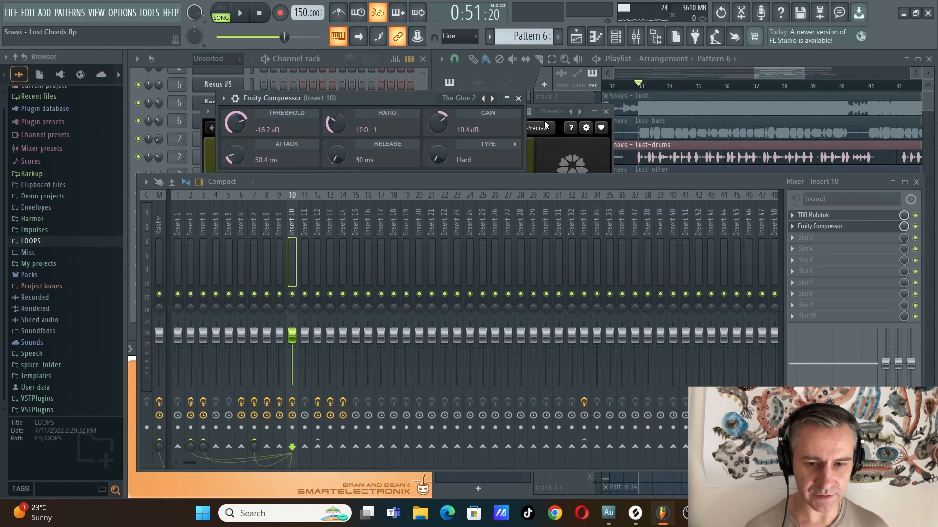
Close the Fruity Compressor window and delete the plugin from slot 2 of Insert 10.
{"action": "left_click", "coordinate": [519, 99]}
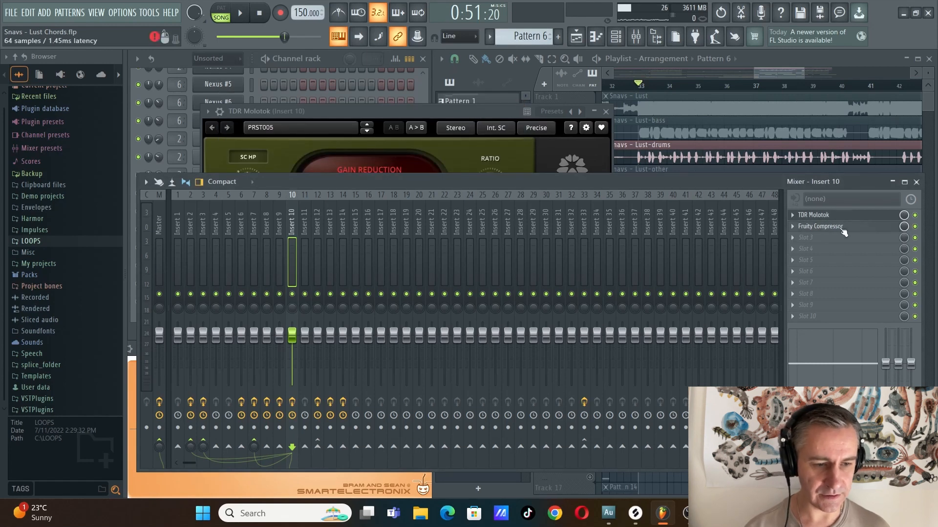
{"action": "right_click", "coordinate": [800, 230]}
{"action": "left_click", "coordinate": [807, 239]}
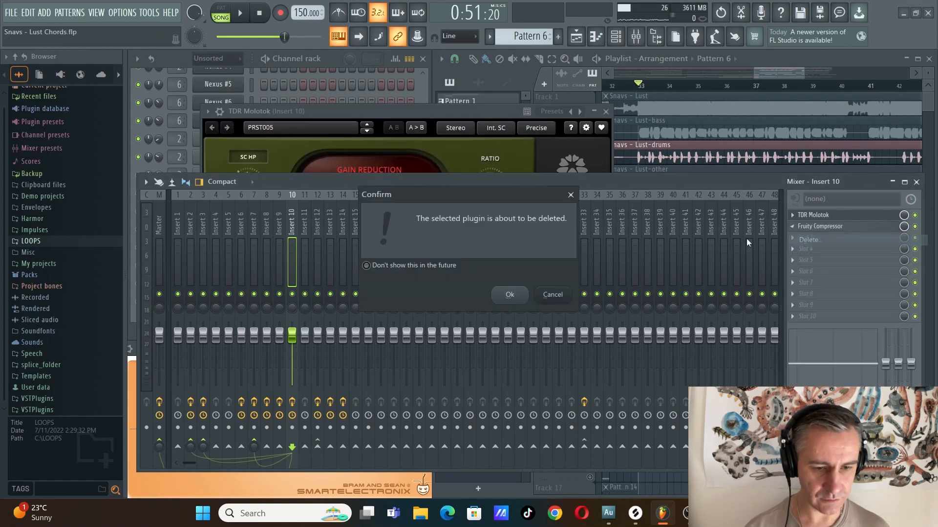
{"action": "left_click", "coordinate": [508, 295]}
Close the TDR Molotok window and bring the mixer back to view Insert 10's send routing.
{"action": "key", "text": "F9"}
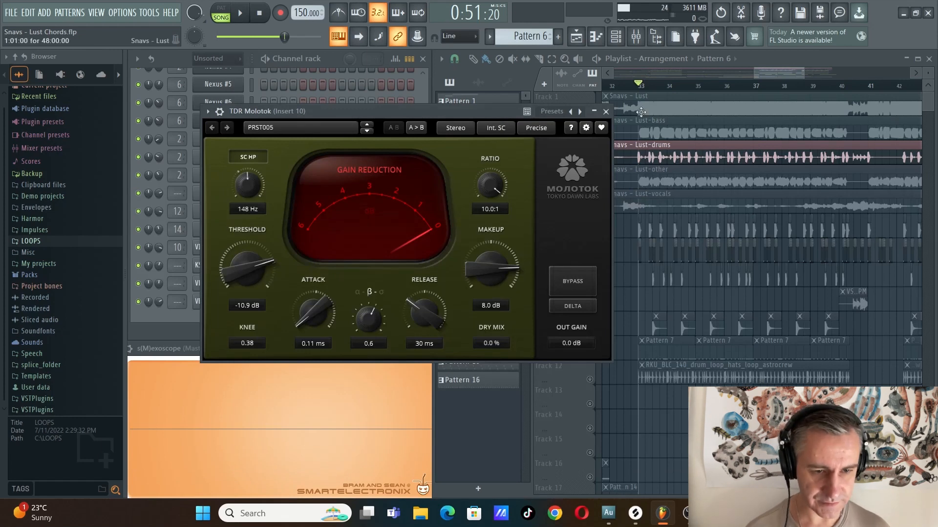
{"action": "left_click", "coordinate": [607, 112]}
{"action": "key", "text": "F9"}
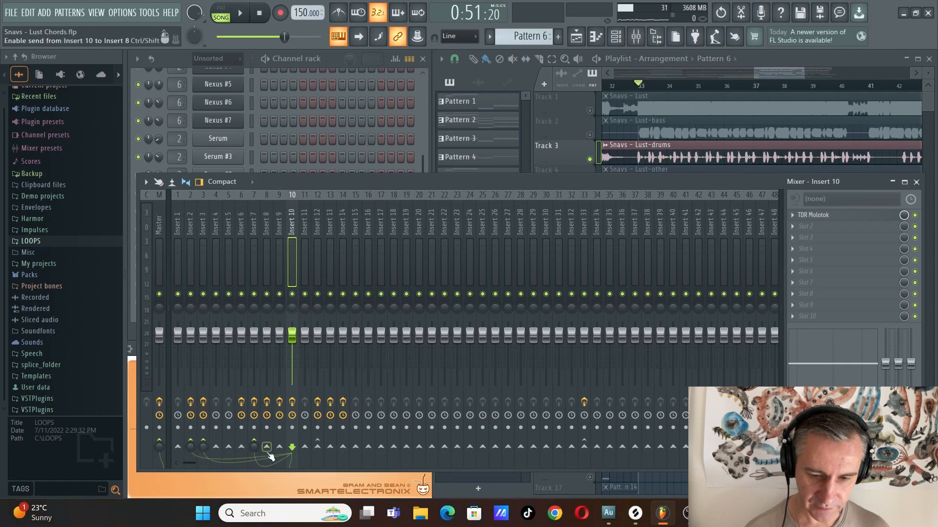
Open the Fruity Limiter on mixer Insert 2, move its window higher to inspect its compressor and sidechain settings, and close it.
{"action": "left_click", "coordinate": [194, 226]}
{"action": "left_click", "coordinate": [830, 307]}
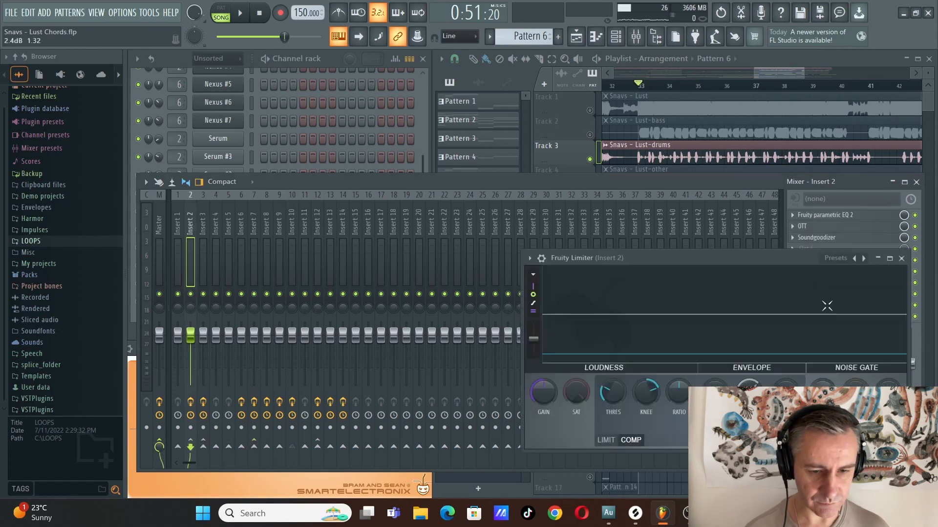
{"action": "left_click_drag", "start_coordinate": [601, 268], "coordinate": [333, 100]}
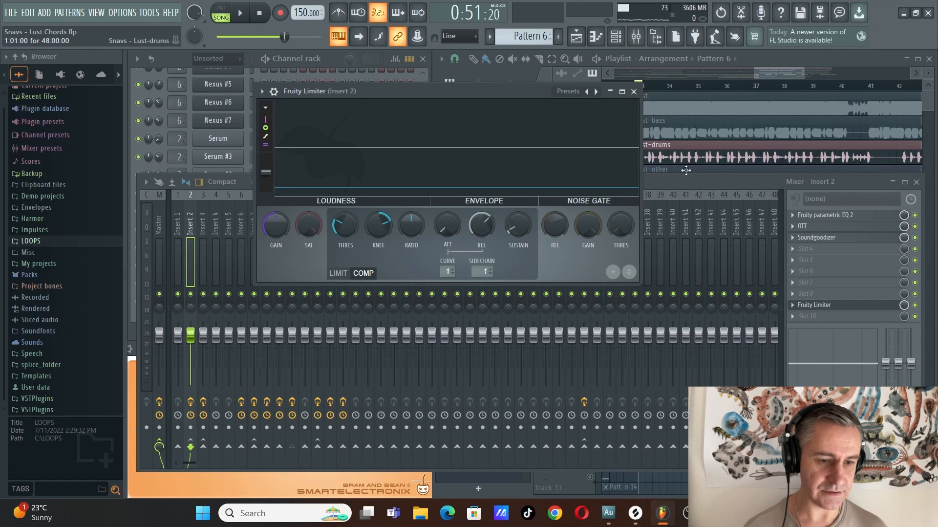
{"action": "left_click", "coordinate": [634, 92]}
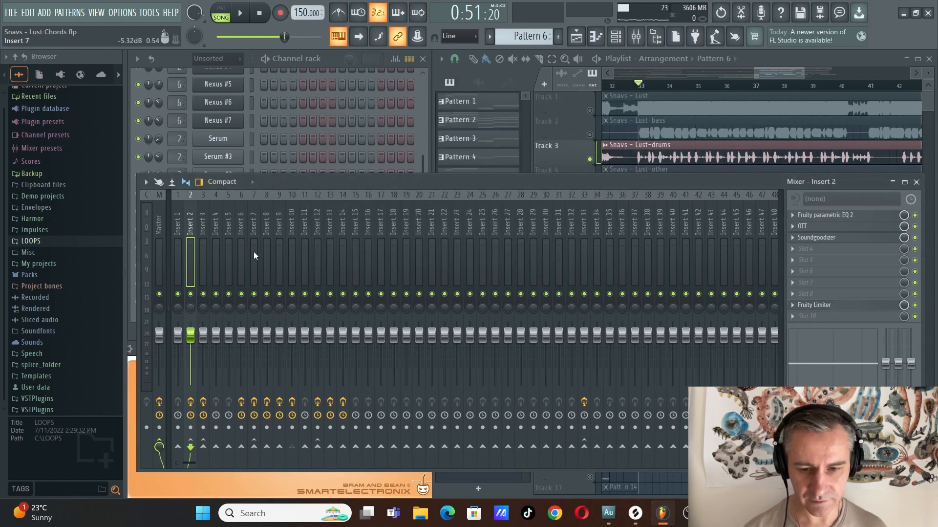
Check the send level from mixer Insert 10 to the Master and close the mixer.
{"action": "left_click", "coordinate": [290, 216]}
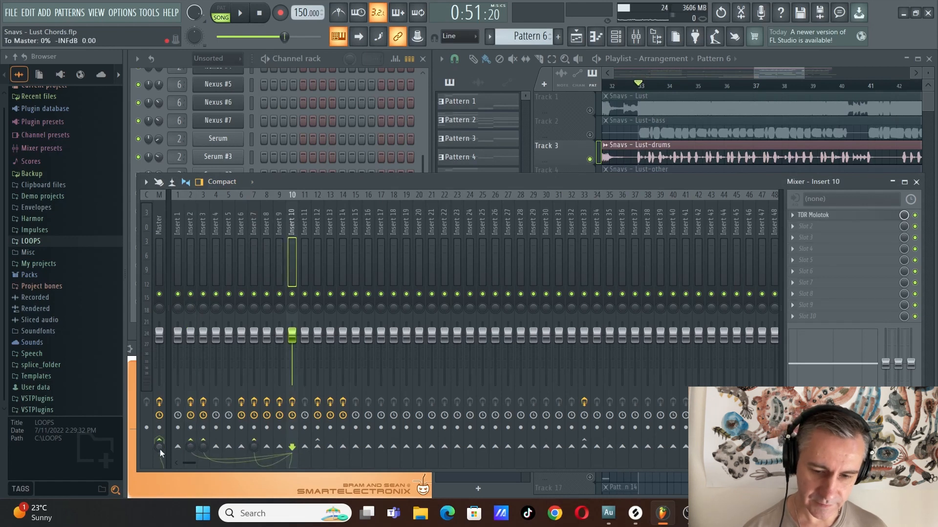
{"action": "left_click_drag", "start_coordinate": [159, 447], "coordinate": [158, 426]}
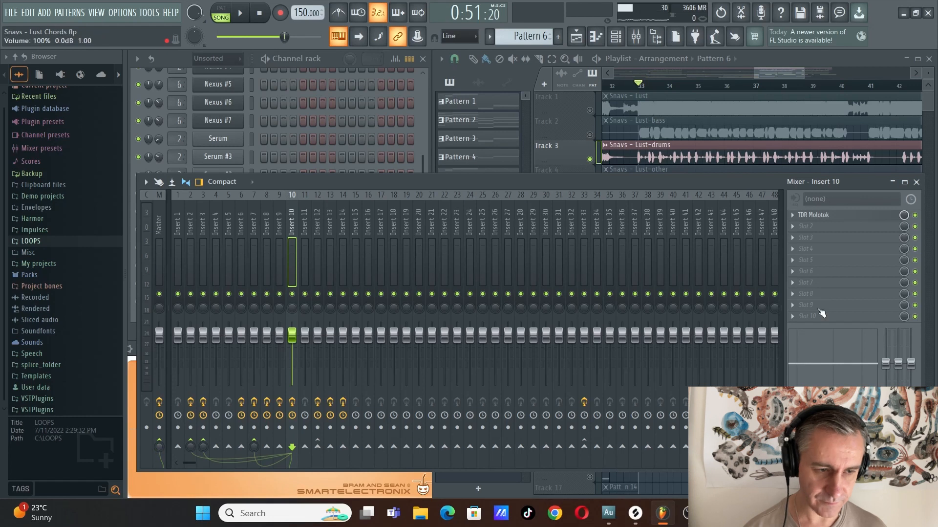
{"action": "left_click", "coordinate": [917, 181]}
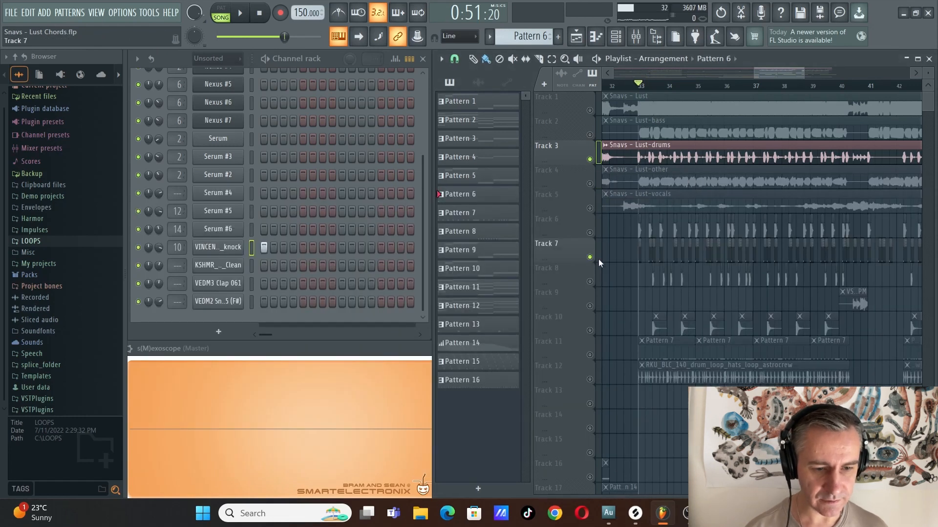
Unmute tracks 19 and 21, keep Track 20 muted, and play from bar 33 while watching the waveform in s(M)exoscope.
{"action": "scroll", "coordinate": [694, 220], "scroll_direction": "down", "scroll_amount": 7}
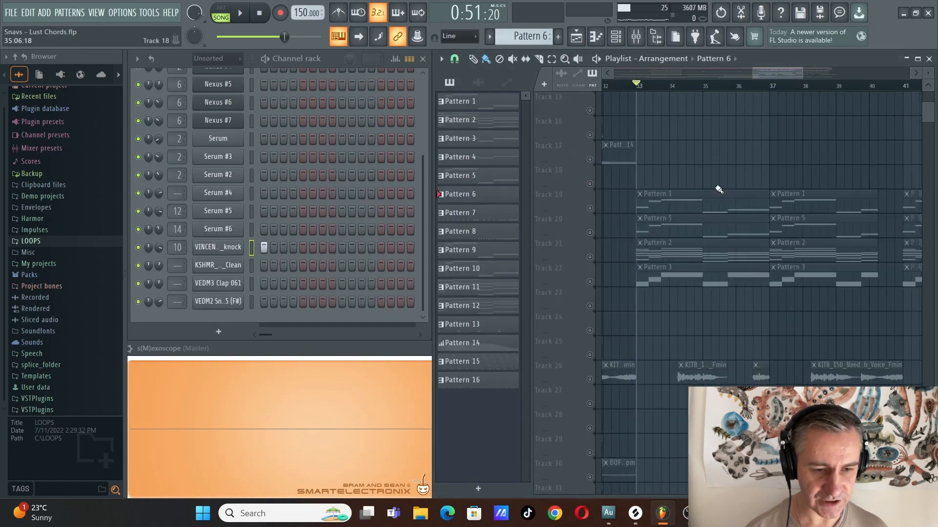
{"action": "scroll", "coordinate": [716, 186], "scroll_direction": "down", "scroll_amount": 1}
{"action": "left_click", "coordinate": [591, 208]}
{"action": "left_click", "coordinate": [591, 233]}
{"action": "left_click", "coordinate": [590, 257]}
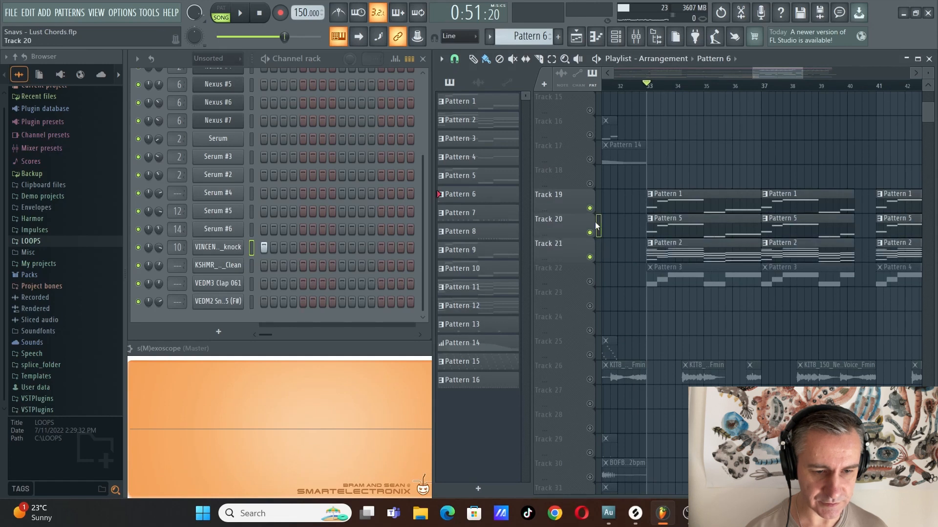
{"action": "left_click", "coordinate": [590, 232]}
{"action": "left_click", "coordinate": [386, 345]}
{"action": "key", "text": "space"}
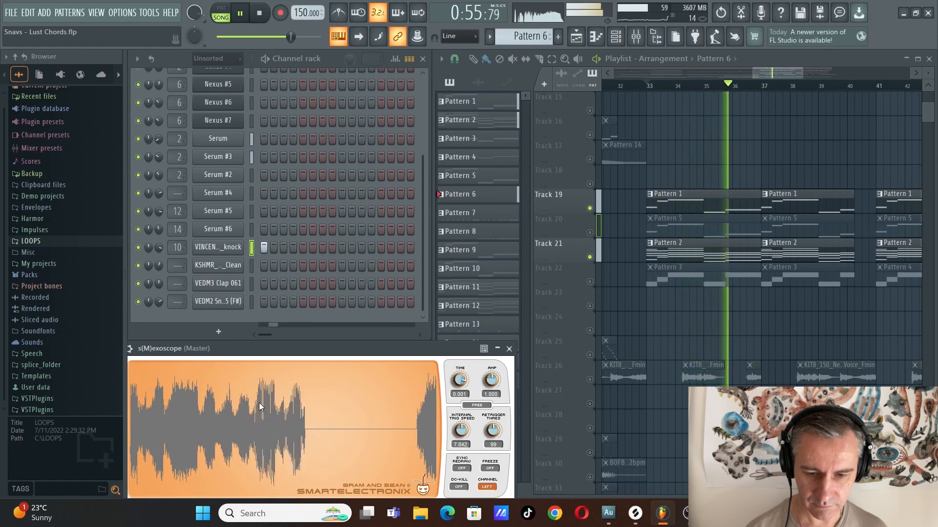
{"action": "key", "text": "space"}
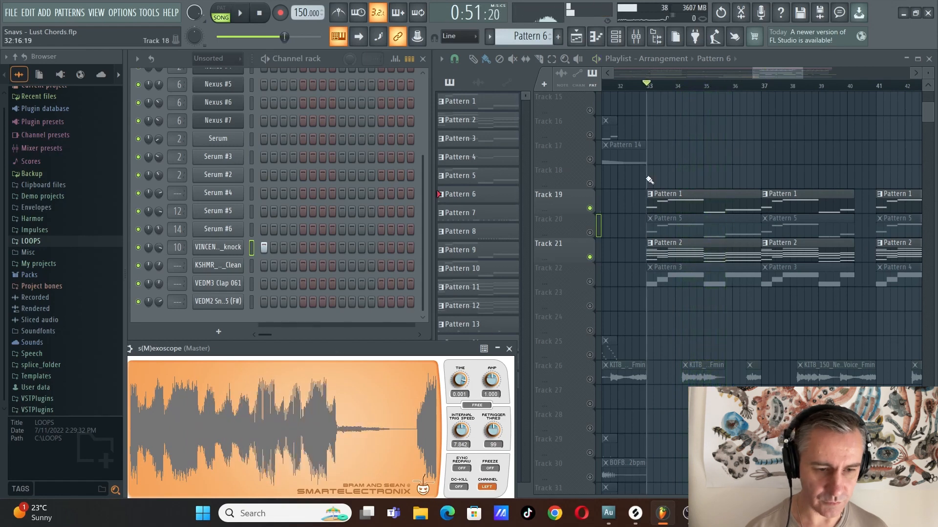
Mute the sidechain trigger on Track 7 and replay tracks 19 and 21 from bar 33 to compare the waveform.
{"action": "scroll", "coordinate": [651, 180], "scroll_direction": "up", "scroll_amount": 5}
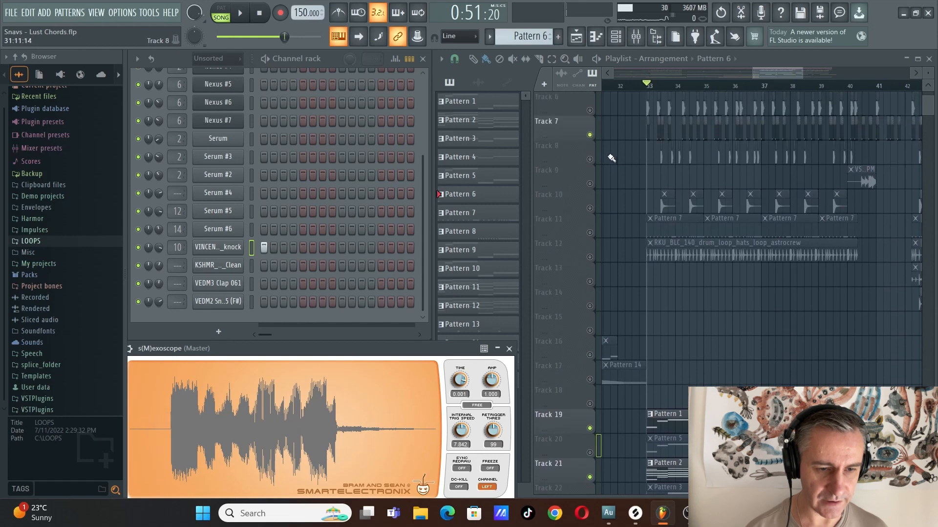
{"action": "scroll", "coordinate": [611, 158], "scroll_direction": "down", "scroll_amount": 5}
{"action": "key", "text": "space"}
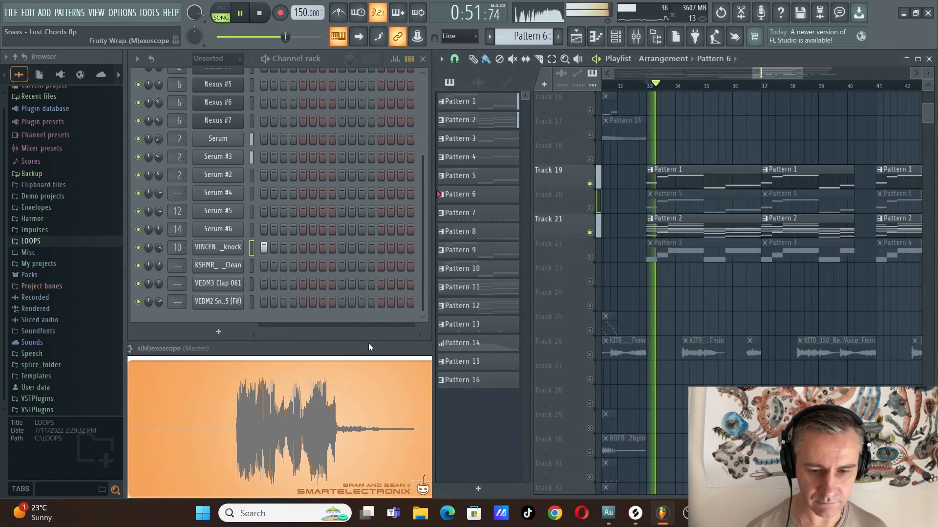
{"action": "left_click", "coordinate": [368, 347]}
{"action": "key", "text": "space"}
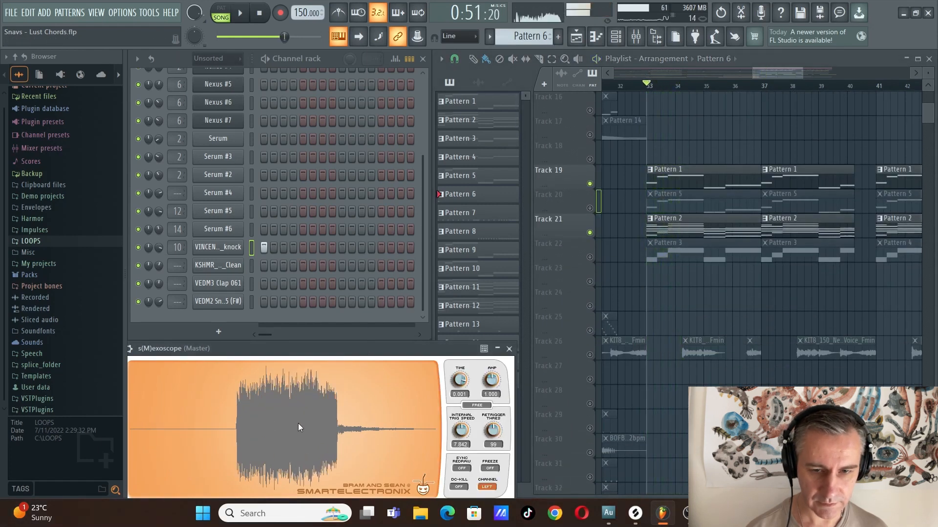
Stop playback, solo the kick on Track 6 and play it from bar 33.
{"action": "left_click", "coordinate": [259, 13]}
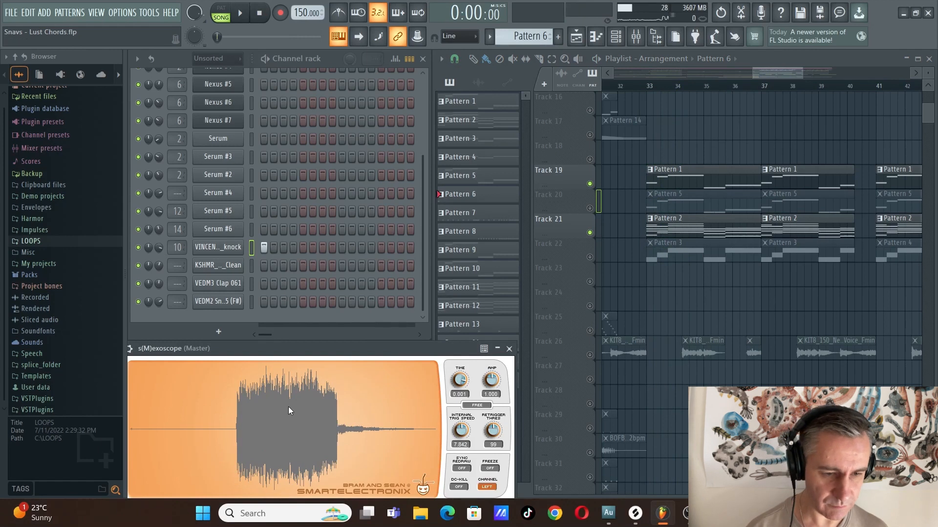
{"action": "scroll", "coordinate": [697, 293], "scroll_direction": "up", "scroll_amount": 8}
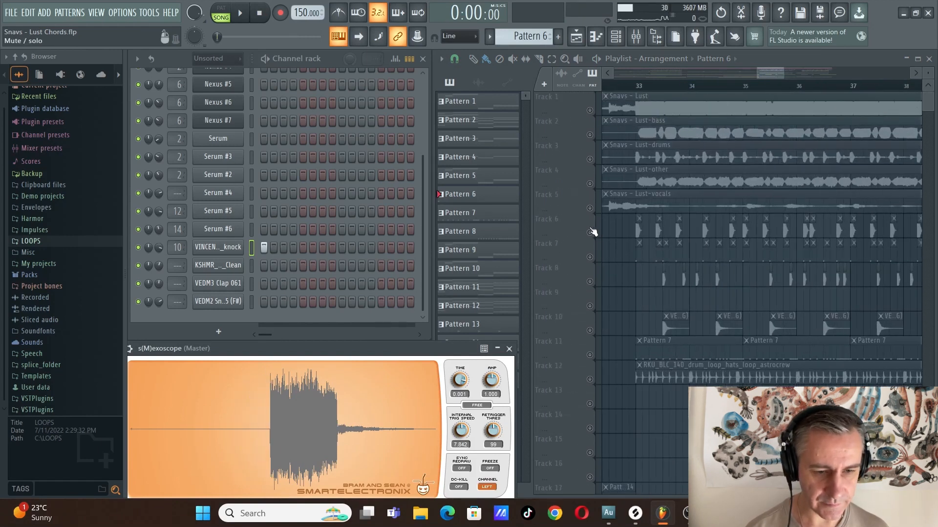
{"action": "left_click", "coordinate": [591, 232]}
{"action": "scroll", "coordinate": [647, 250], "scroll_direction": "up", "scroll_amount": 2}
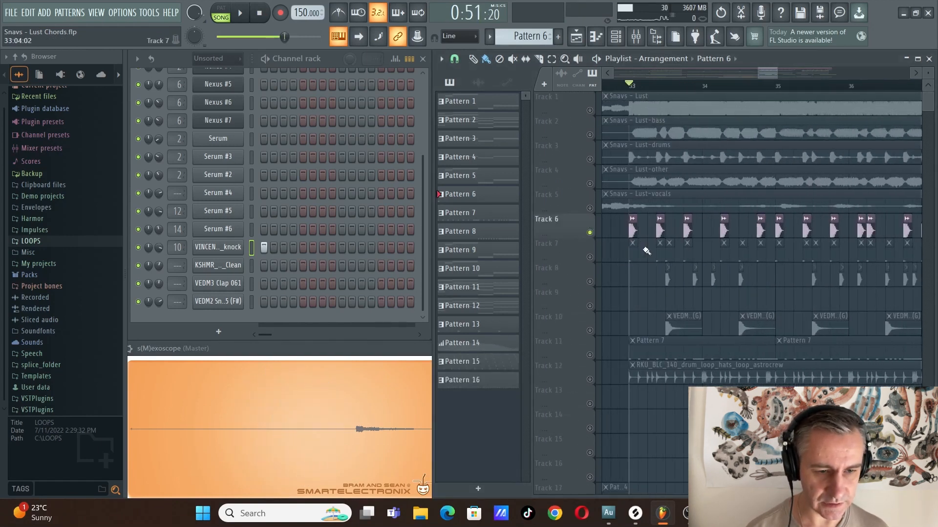
{"action": "left_click", "coordinate": [647, 251]}
{"action": "key", "text": "space"}
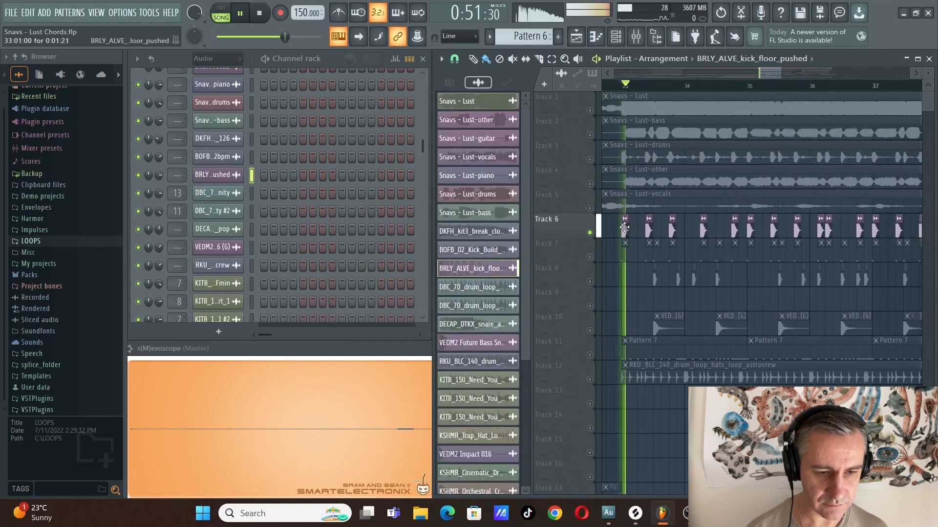
Examine the kick's waveform in s(M)exoscope, stop playback, and inspect and close the BRLY_ALVE_kick_floor_pushed clip settings.
{"action": "left_click", "coordinate": [356, 346]}
{"action": "scroll", "coordinate": [366, 249], "scroll_direction": "up", "scroll_amount": 4}
{"action": "key", "text": "space"}
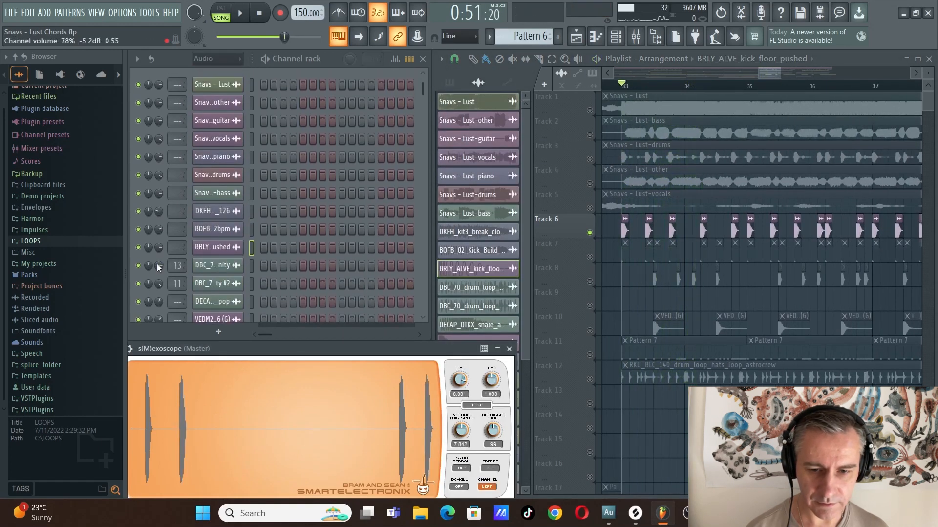
{"action": "double_click", "coordinate": [649, 230]}
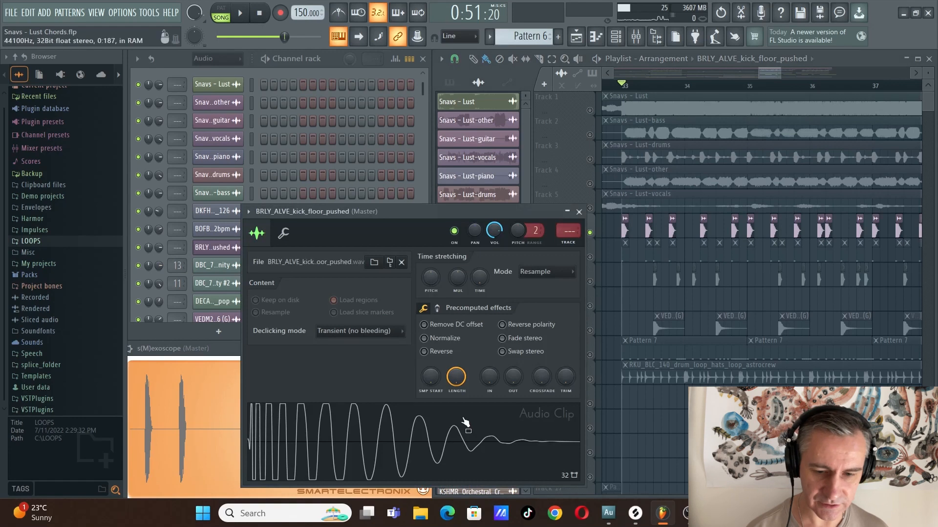
{"action": "left_click", "coordinate": [579, 211]}
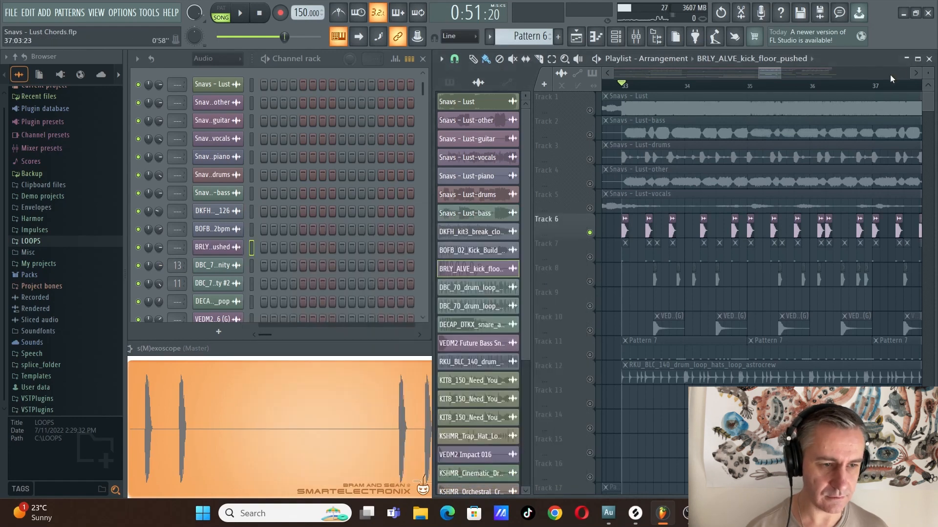
Maximize the playlist, zoom out to the whole arrangement and unmute all of its tracks.
{"action": "left_click", "coordinate": [918, 58]}
{"action": "scroll", "coordinate": [647, 236], "scroll_direction": "down", "scroll_amount": 5}
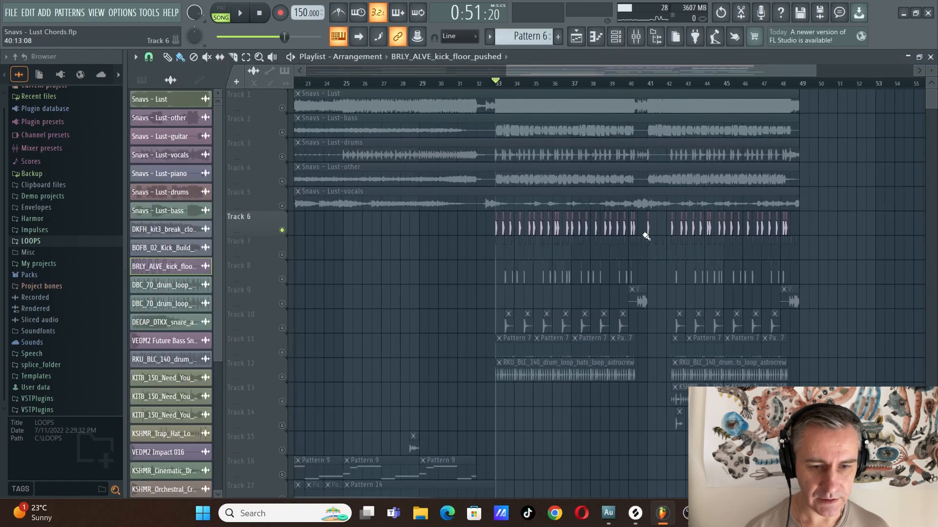
{"action": "scroll", "coordinate": [646, 236], "scroll_direction": "down", "scroll_amount": 3}
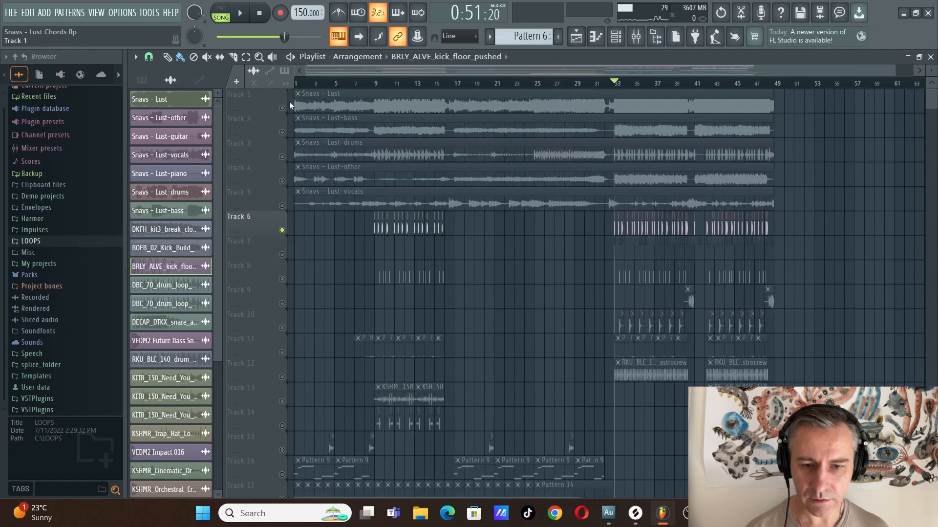
{"action": "left_click", "coordinate": [282, 107]}
Mute the original Snavs - Lust clips on tracks 1 to 5 and set the playback position to bar 1.
{"action": "left_click", "coordinate": [208, 57]}
{"action": "left_click_drag", "start_coordinate": [477, 197], "coordinate": [519, 107]}
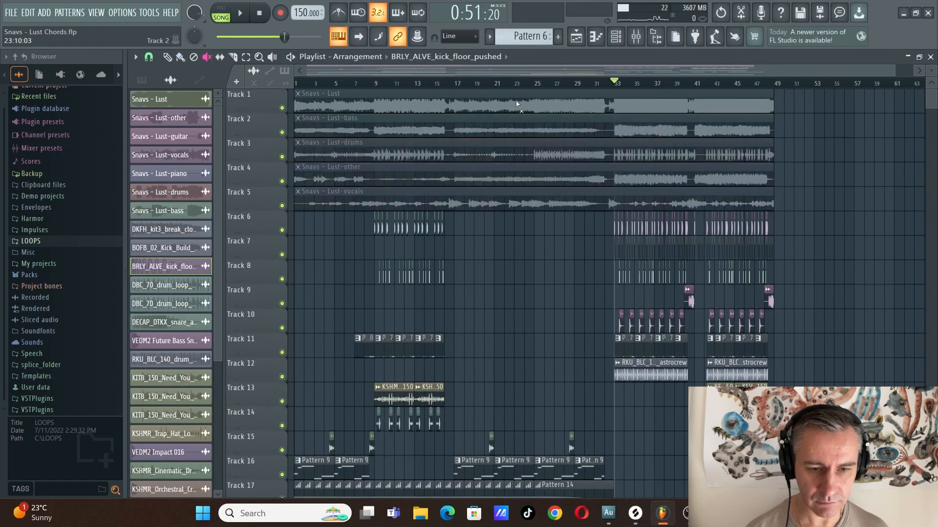
{"action": "scroll", "coordinate": [525, 254], "scroll_direction": "down", "scroll_amount": 1}
{"action": "left_click", "coordinate": [297, 83]}
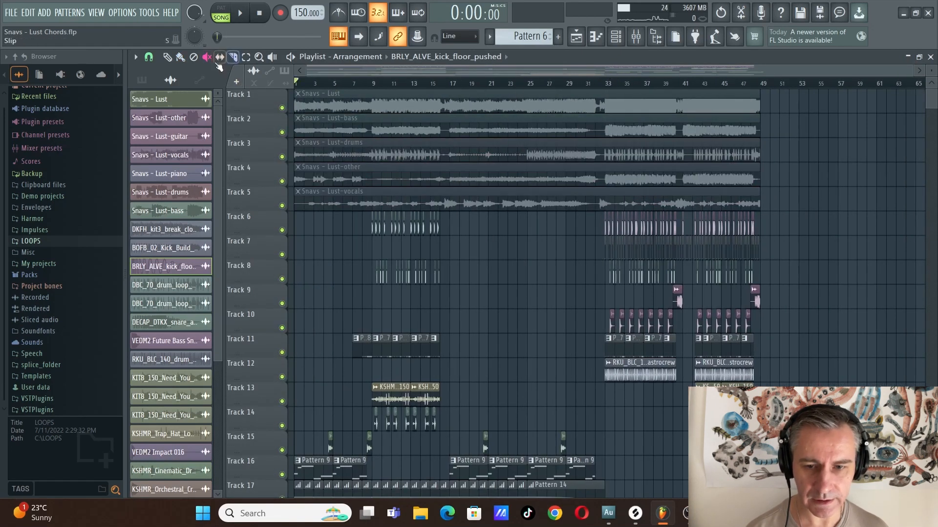
{"action": "left_click", "coordinate": [180, 57]}
Play the recreated arrangement from bar 1 and look over its tracks down to the risers on Track 37.
{"action": "scroll", "coordinate": [837, 244], "scroll_direction": "down", "scroll_amount": 5}
{"action": "scroll", "coordinate": [831, 240], "scroll_direction": "up", "scroll_amount": 5}
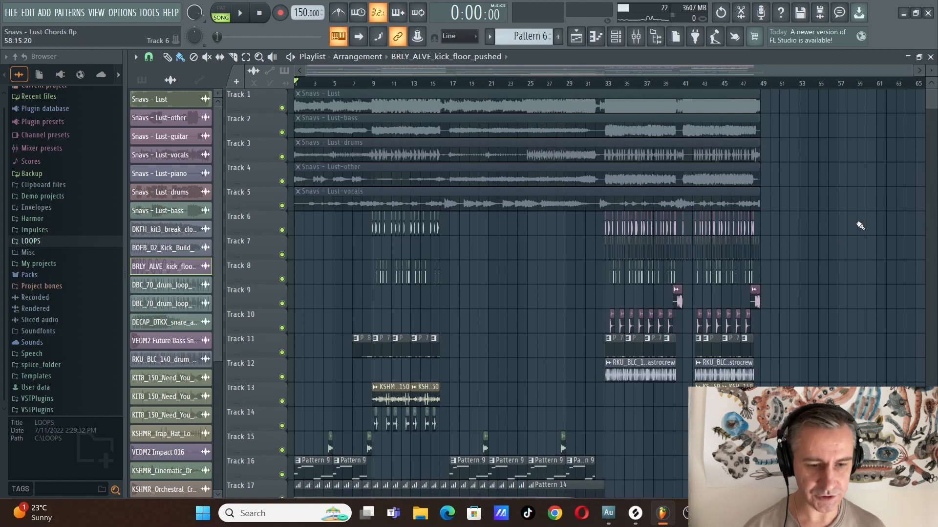
{"action": "scroll", "coordinate": [861, 226], "scroll_direction": "down", "scroll_amount": 10}
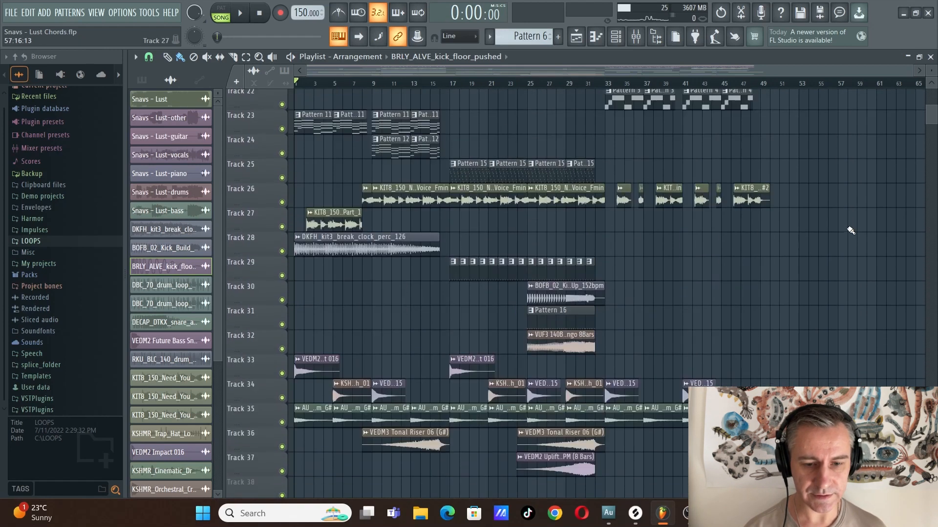
{"action": "scroll", "coordinate": [851, 229], "scroll_direction": "up", "scroll_amount": 4}
{"action": "key", "text": "space"}
{"action": "scroll", "coordinate": [861, 227], "scroll_direction": "down", "scroll_amount": 5}
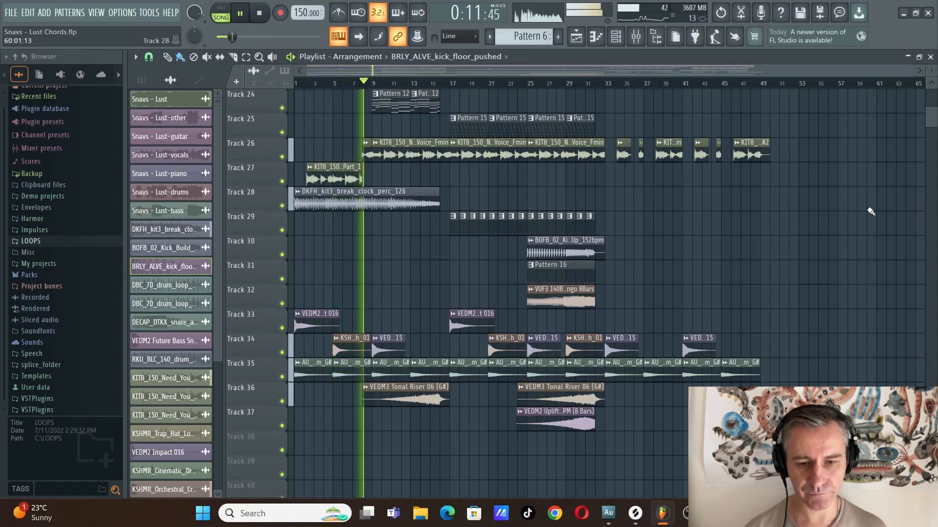
{"action": "scroll", "coordinate": [872, 211], "scroll_direction": "up", "scroll_amount": 8}
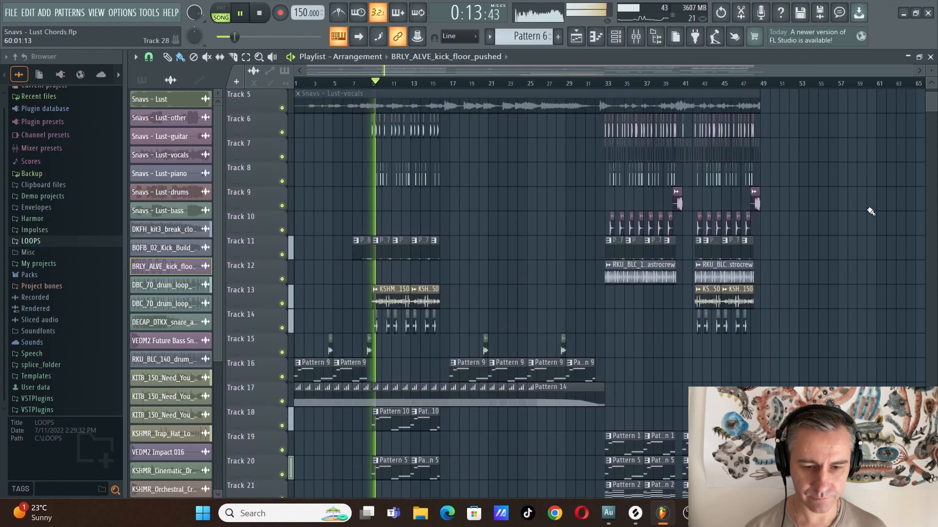
Follow the playback from bar 9 to bar 16, examining the drum, melodic and effects tracks.
{"action": "scroll", "coordinate": [454, 298], "scroll_direction": "up", "scroll_amount": 6}
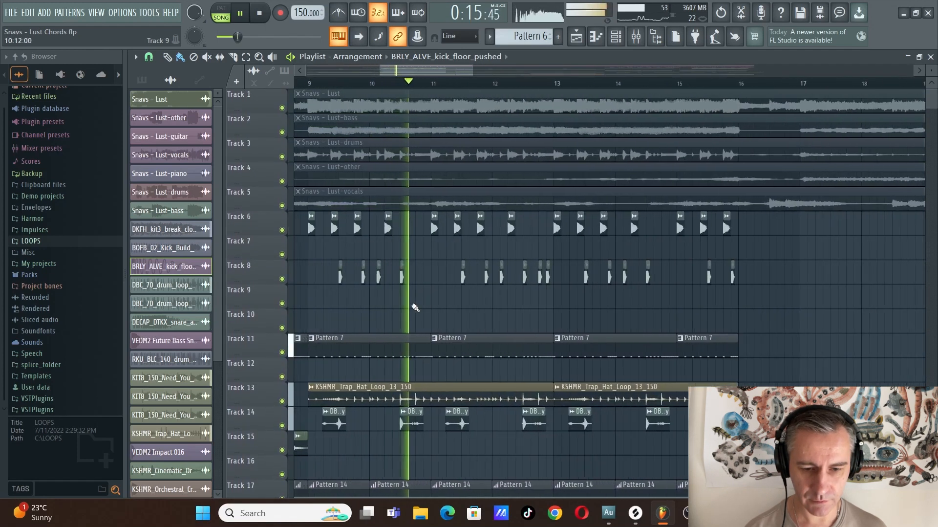
{"action": "scroll", "coordinate": [519, 308], "scroll_direction": "down", "scroll_amount": 8}
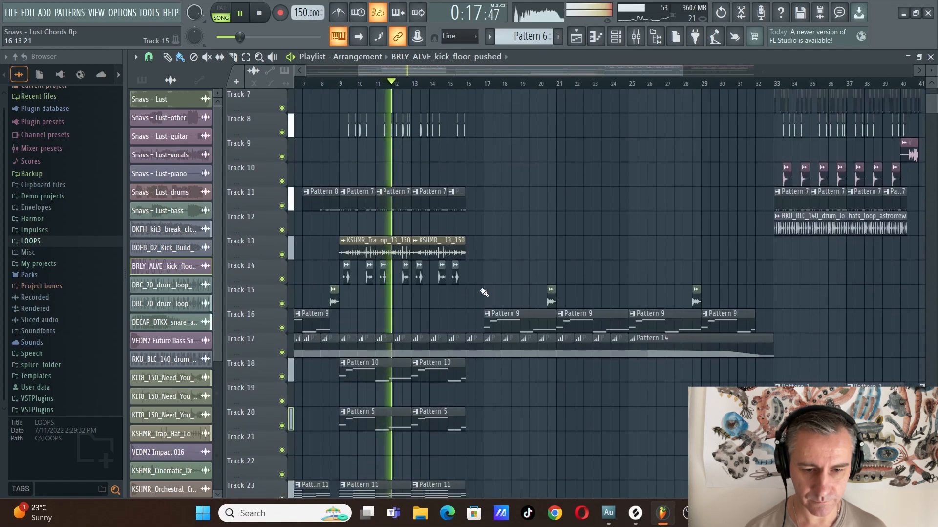
{"action": "scroll", "coordinate": [538, 278], "scroll_direction": "down", "scroll_amount": 10}
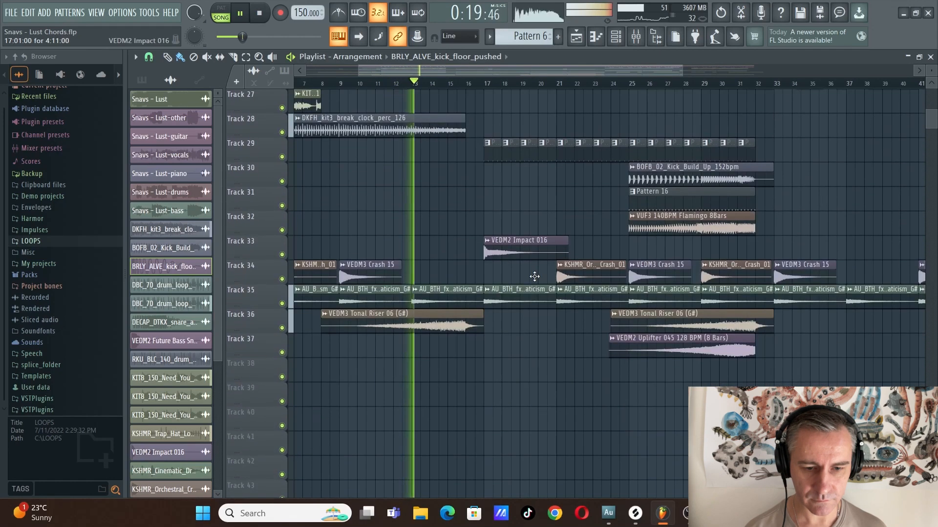
{"action": "scroll", "coordinate": [537, 279], "scroll_direction": "up", "scroll_amount": 8}
{"action": "scroll", "coordinate": [538, 279], "scroll_direction": "up", "scroll_amount": 6}
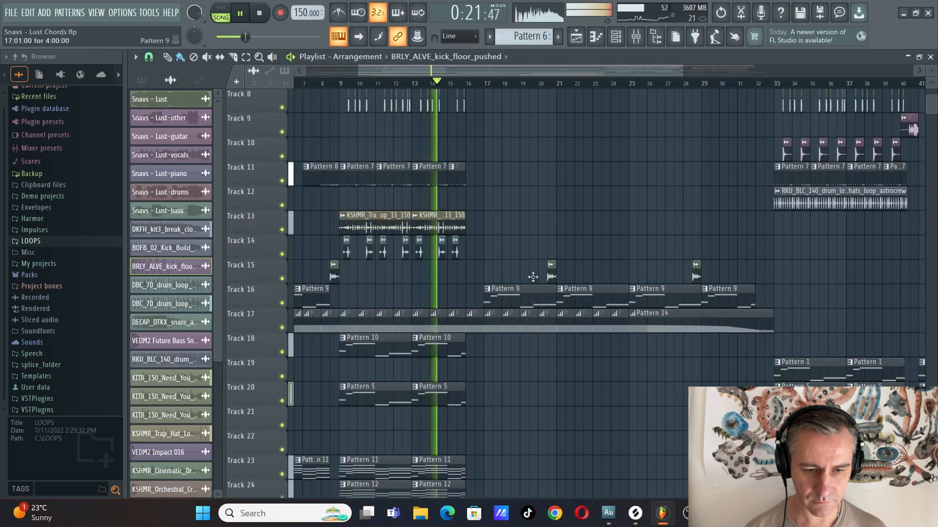
Follow the playback through the breakdown from bar 17, examining its patterns, vocals and impact clips.
{"action": "scroll", "coordinate": [559, 339], "scroll_direction": "down", "scroll_amount": 5}
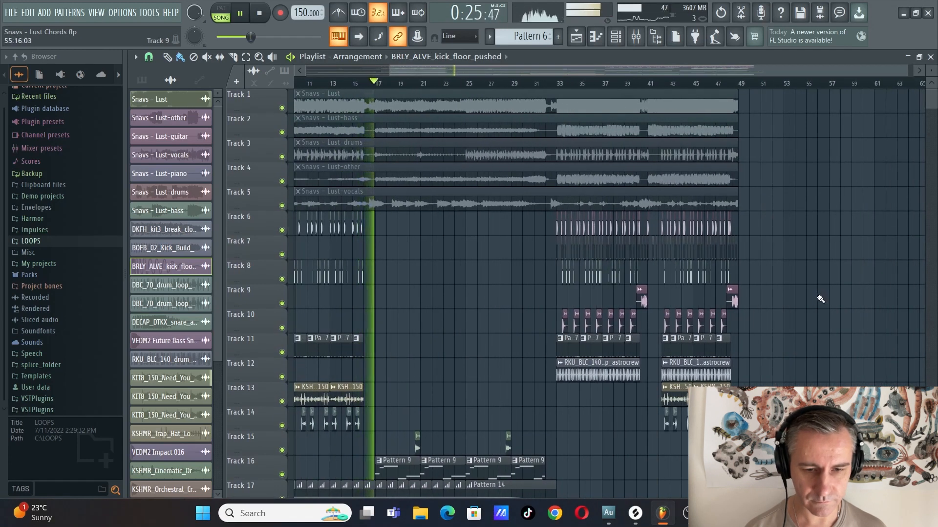
{"action": "scroll", "coordinate": [817, 294], "scroll_direction": "down", "scroll_amount": 8}
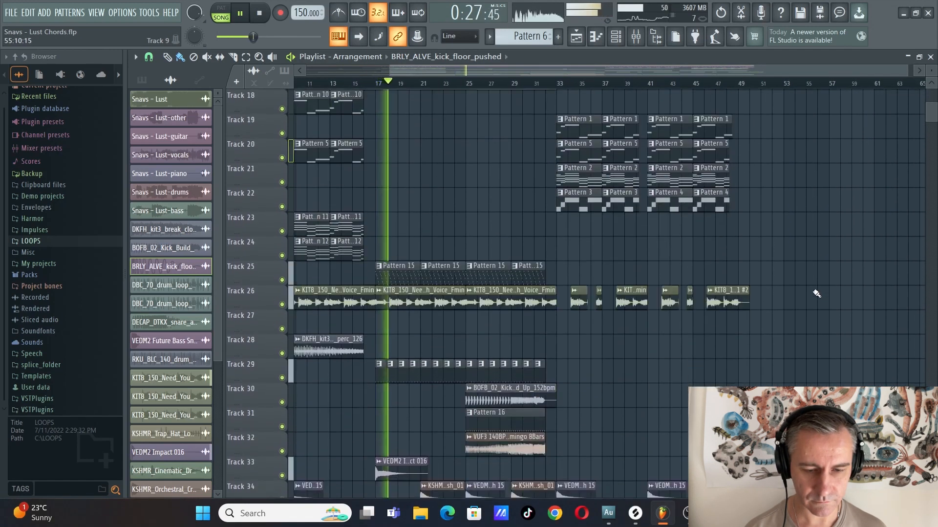
{"action": "scroll", "coordinate": [814, 292], "scroll_direction": "down", "scroll_amount": 3}
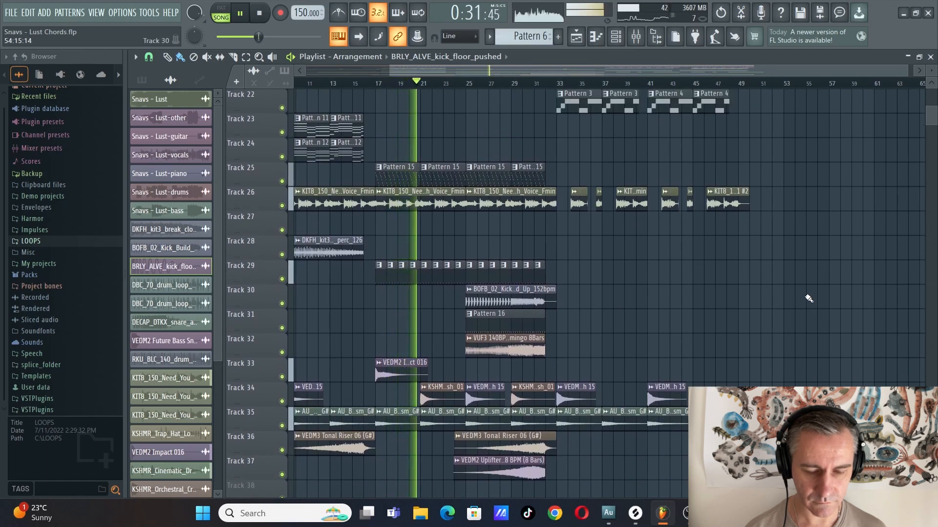
{"action": "scroll", "coordinate": [834, 291], "scroll_direction": "up", "scroll_amount": 8}
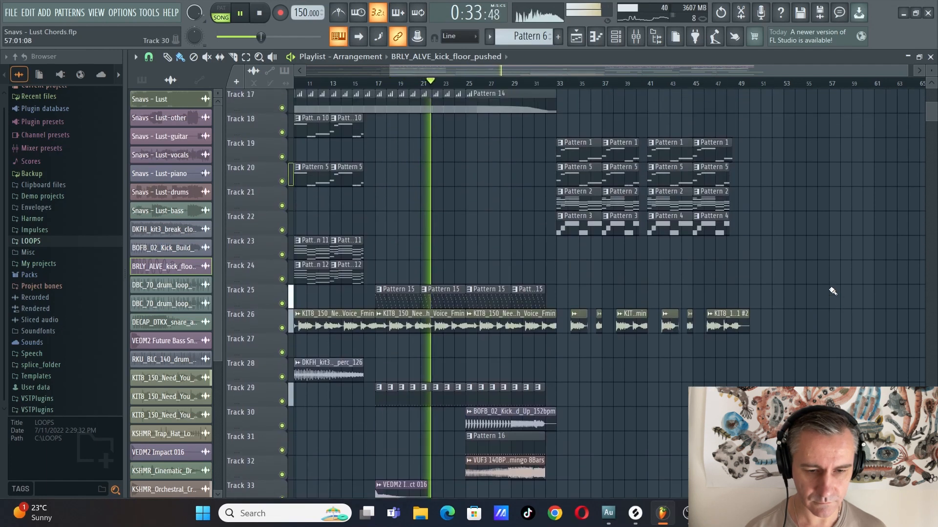
{"action": "scroll", "coordinate": [832, 283], "scroll_direction": "up", "scroll_amount": 2}
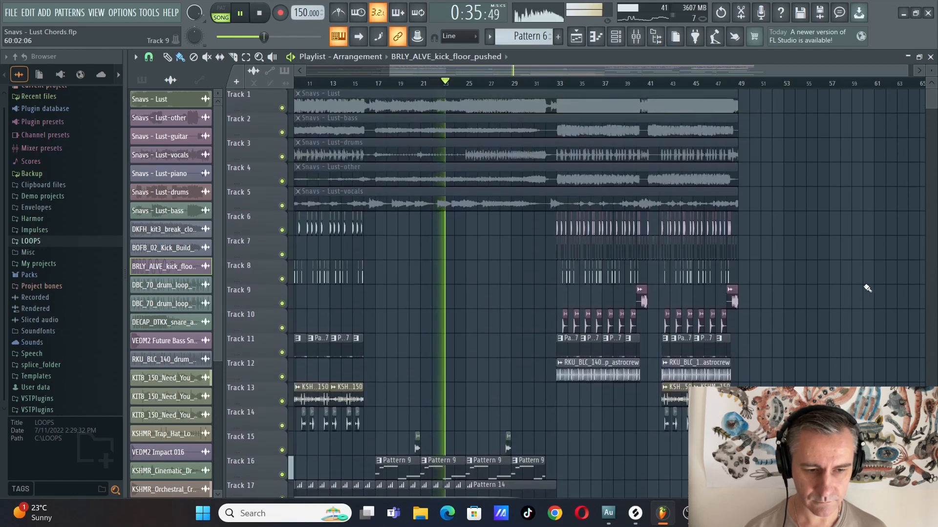
Follow the playback through the build-up to bar 33, examining the kick build-up, riser and uplifter tracks.
{"action": "scroll", "coordinate": [885, 284], "scroll_direction": "down", "scroll_amount": 4}
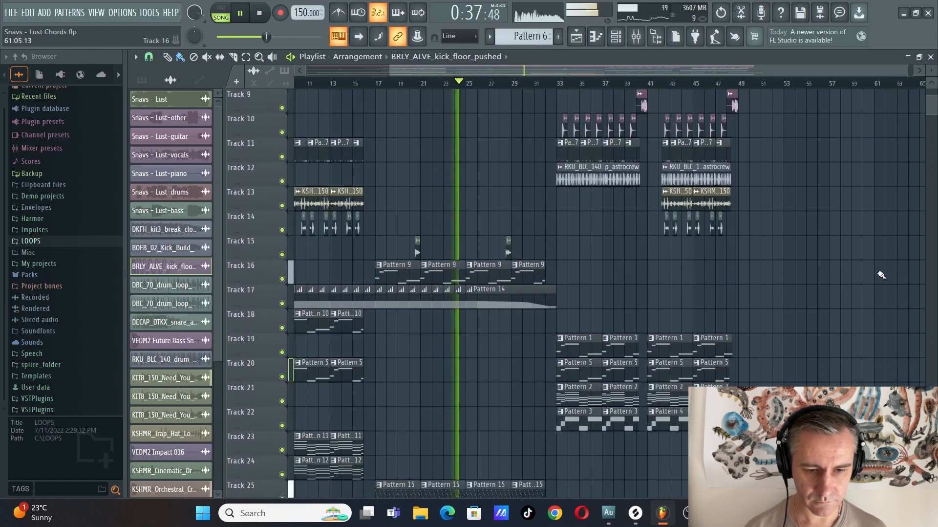
{"action": "scroll", "coordinate": [877, 270], "scroll_direction": "down", "scroll_amount": 2}
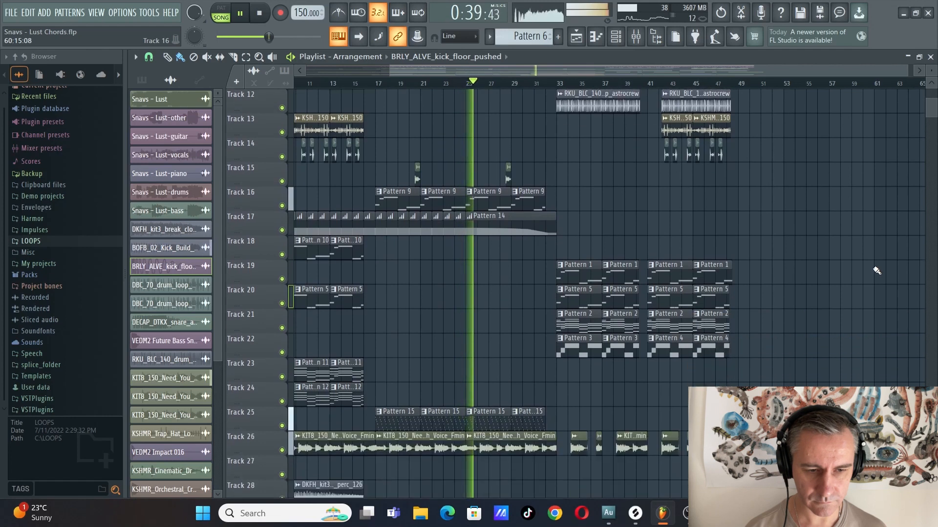
{"action": "scroll", "coordinate": [878, 270], "scroll_direction": "down", "scroll_amount": 5}
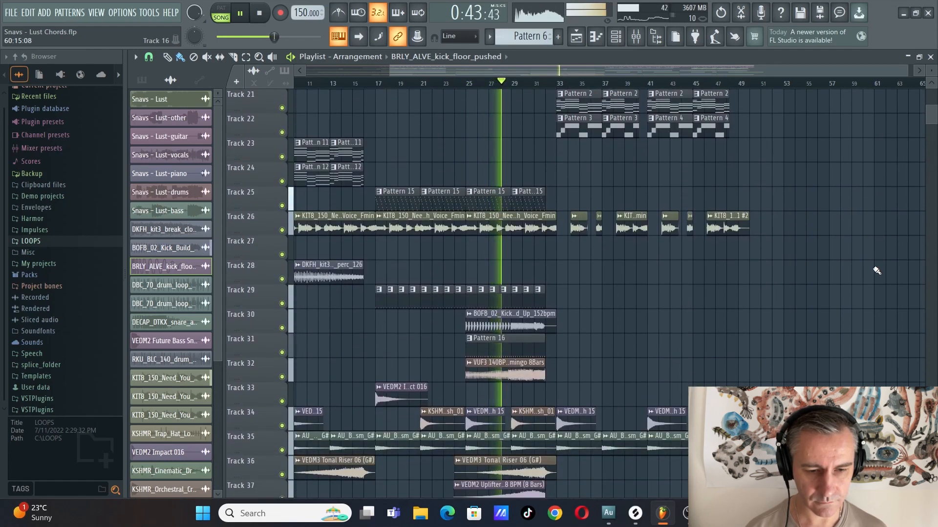
{"action": "scroll", "coordinate": [878, 270], "scroll_direction": "down", "scroll_amount": 1}
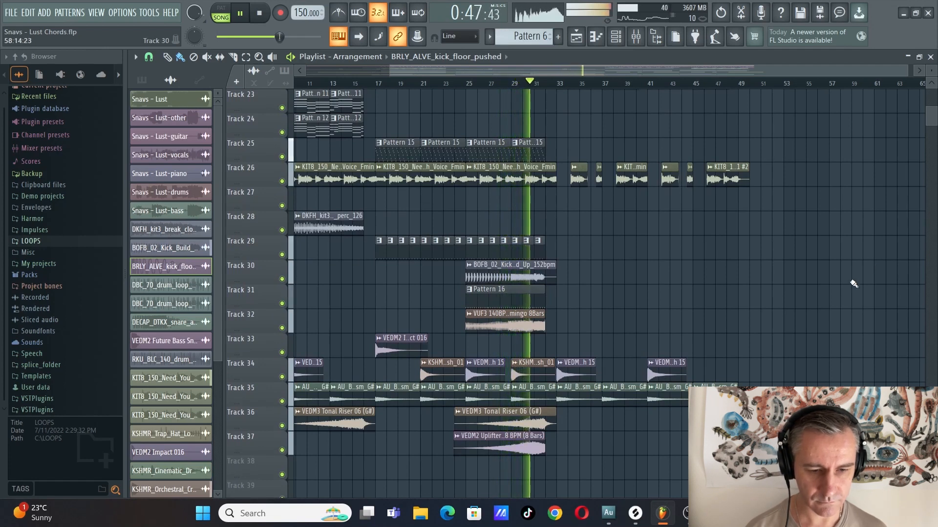
{"action": "scroll", "coordinate": [856, 291], "scroll_direction": "down", "scroll_amount": 2}
{"action": "scroll", "coordinate": [856, 291], "scroll_direction": "up", "scroll_amount": 2}
{"action": "scroll", "coordinate": [831, 308], "scroll_direction": "up", "scroll_amount": 3, "text": "ctrl"}
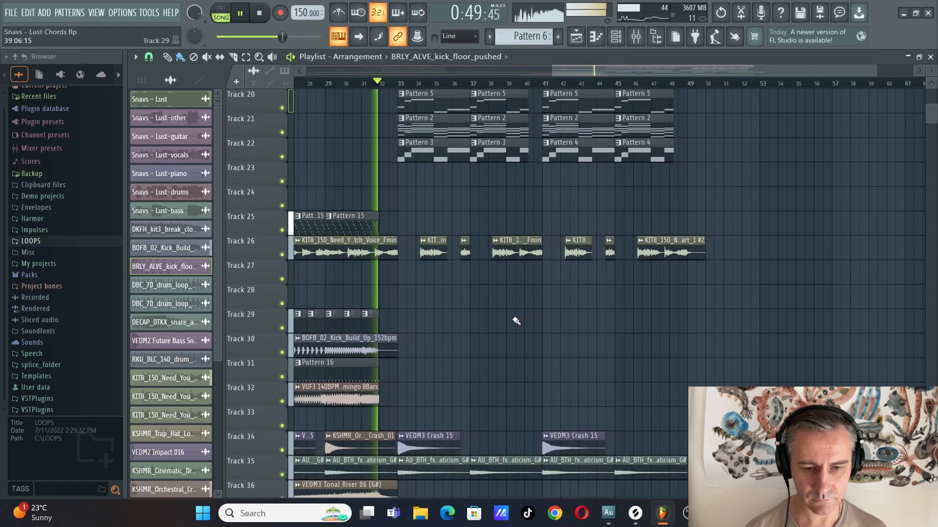
{"action": "scroll", "coordinate": [713, 318], "scroll_direction": "down", "scroll_amount": 2, "text": "ctrl"}
Follow the playback of the drop from bar 33, examining the drum tracks and Patterns 1, 5, 2 and 3.
{"action": "scroll", "coordinate": [826, 310], "scroll_direction": "up", "scroll_amount": 10}
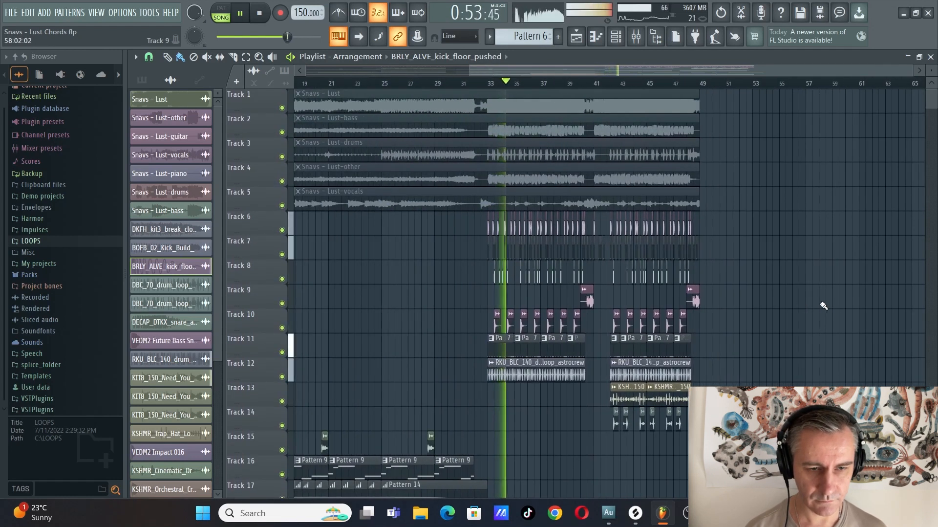
{"action": "scroll", "coordinate": [837, 306], "scroll_direction": "down", "scroll_amount": 7}
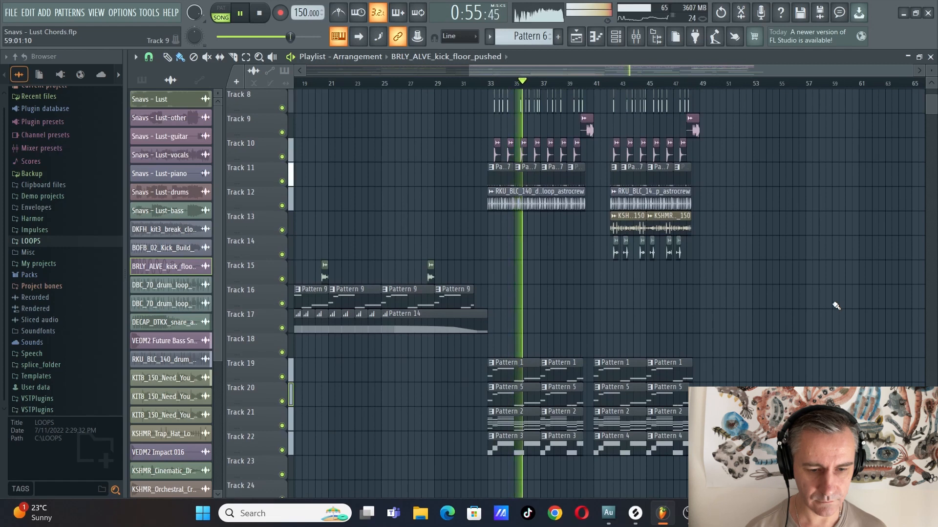
{"action": "scroll", "coordinate": [837, 305], "scroll_direction": "down", "scroll_amount": 4}
{"action": "scroll", "coordinate": [837, 306], "scroll_direction": "up", "scroll_amount": 3}
{"action": "scroll", "coordinate": [837, 304], "scroll_direction": "up", "scroll_amount": 2, "text": "ctrl"}
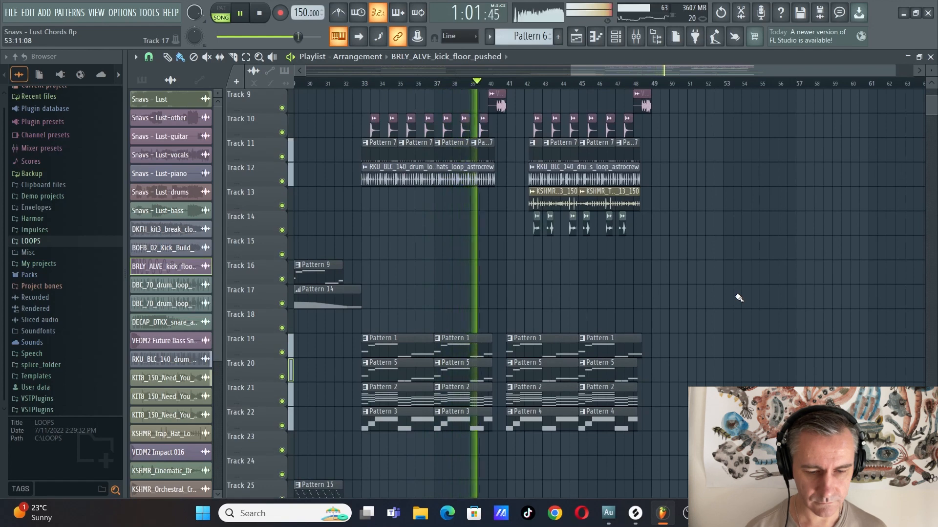
Follow the second half of the drop through bar 47, stop playback and display the whole arrangement.
{"action": "scroll", "coordinate": [739, 298], "scroll_direction": "up", "scroll_amount": 4}
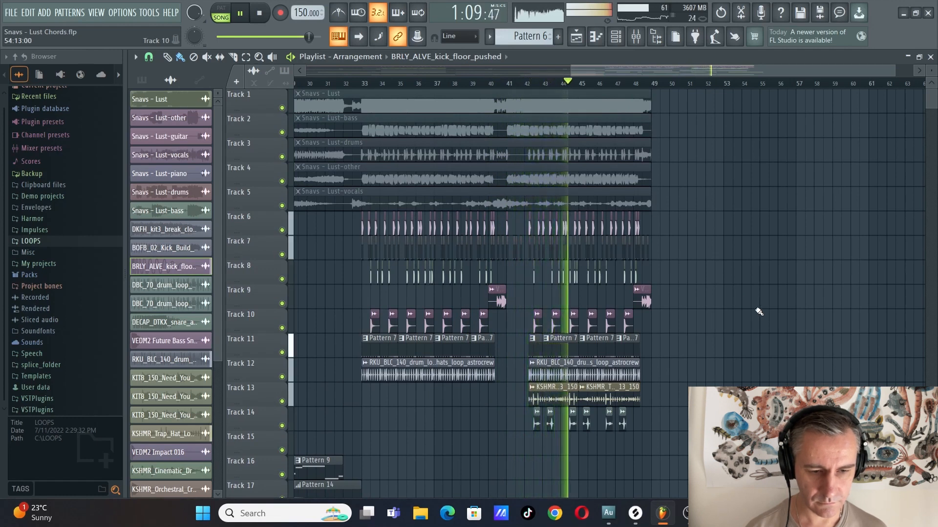
{"action": "scroll", "coordinate": [762, 313], "scroll_direction": "down", "scroll_amount": 1, "text": "ctrl"}
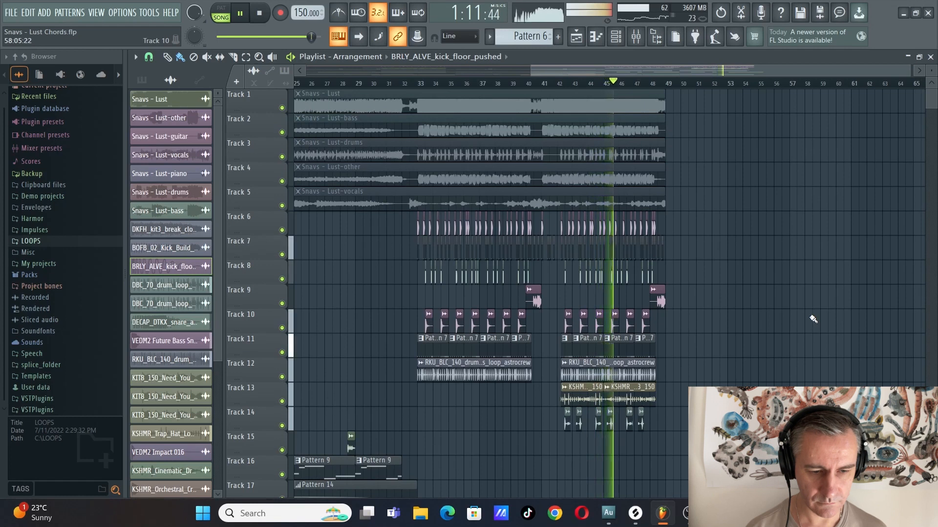
{"action": "scroll", "coordinate": [811, 317], "scroll_direction": "down", "scroll_amount": 3}
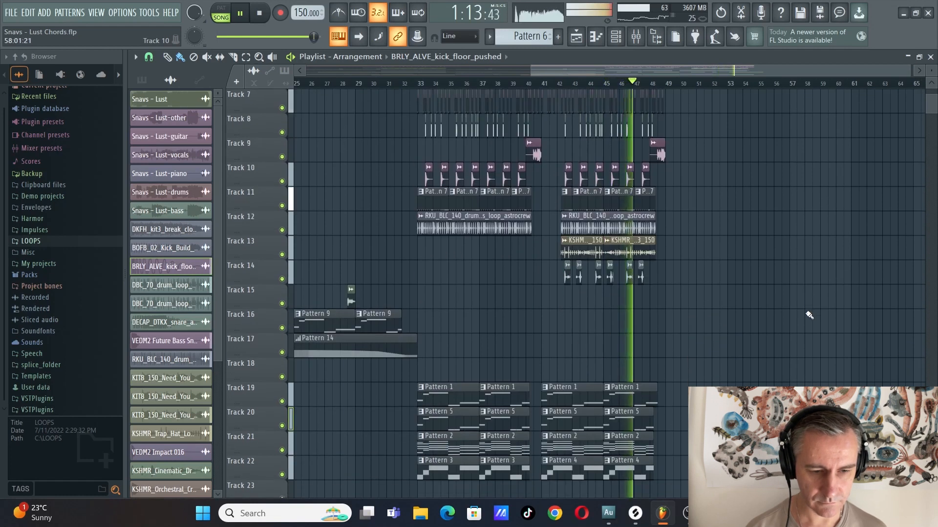
{"action": "scroll", "coordinate": [810, 316], "scroll_direction": "down", "scroll_amount": 3}
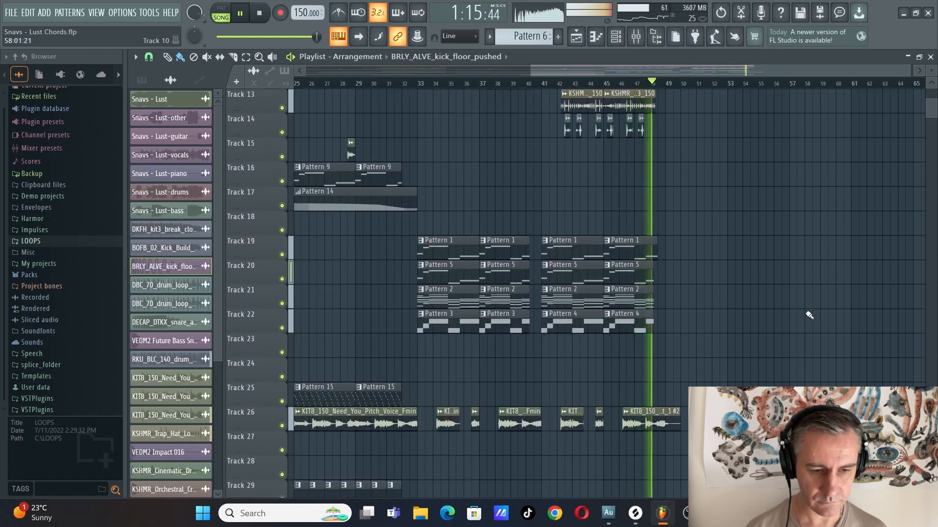
{"action": "scroll", "coordinate": [810, 315], "scroll_direction": "up", "scroll_amount": 6}
{"action": "key", "text": "space"}
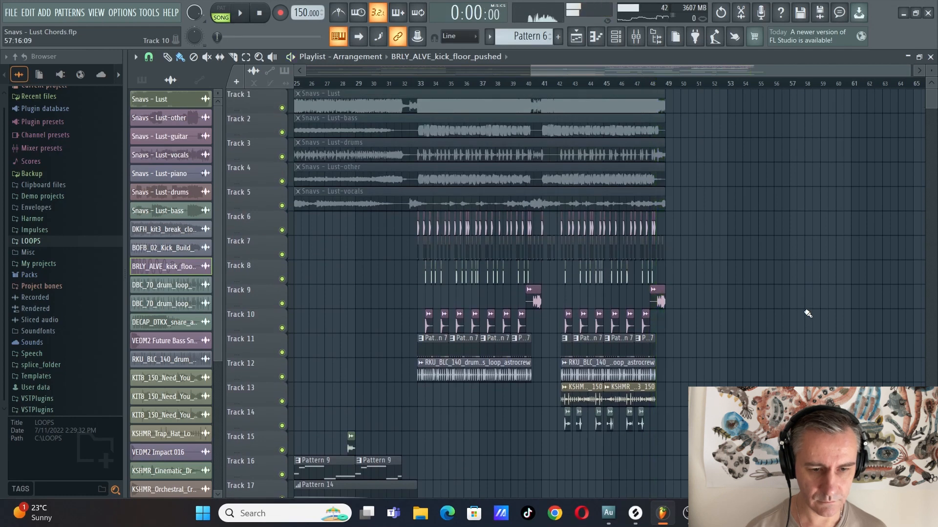
{"action": "scroll", "coordinate": [843, 296], "scroll_direction": "down", "scroll_amount": 2, "text": "ctrl"}
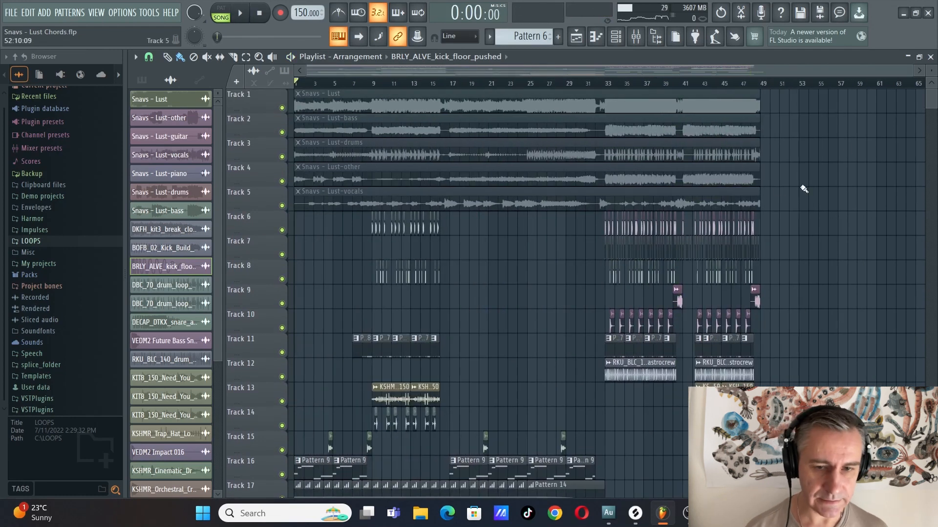
Restore the playlist to its smaller size, examine the drum clips from bar 33 and maximize it again.
{"action": "double_click", "coordinate": [834, 60]}
{"action": "scroll", "coordinate": [859, 255], "scroll_direction": "up", "scroll_amount": 4, "text": "ctrl"}
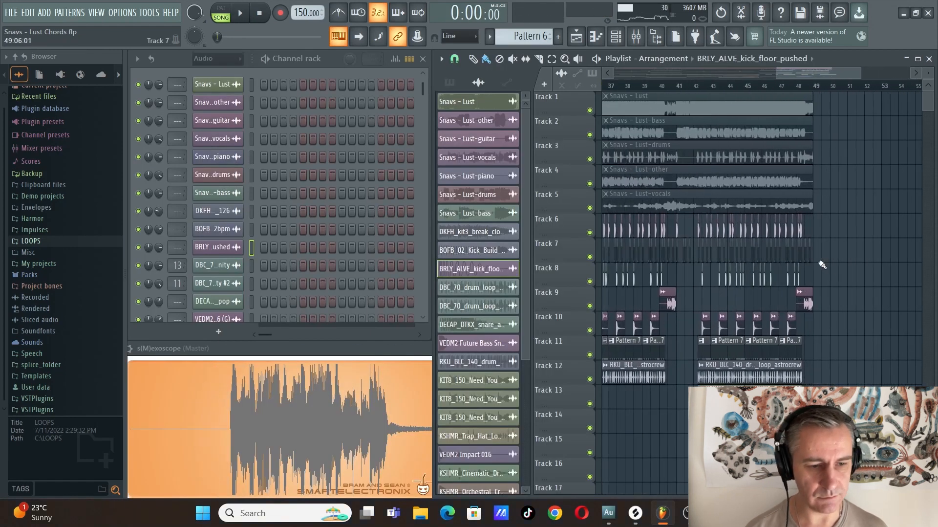
{"action": "scroll", "coordinate": [802, 264], "scroll_direction": "down", "scroll_amount": 2, "text": "ctrl"}
{"action": "scroll", "coordinate": [753, 279], "scroll_direction": "down", "scroll_amount": 1, "text": "ctrl"}
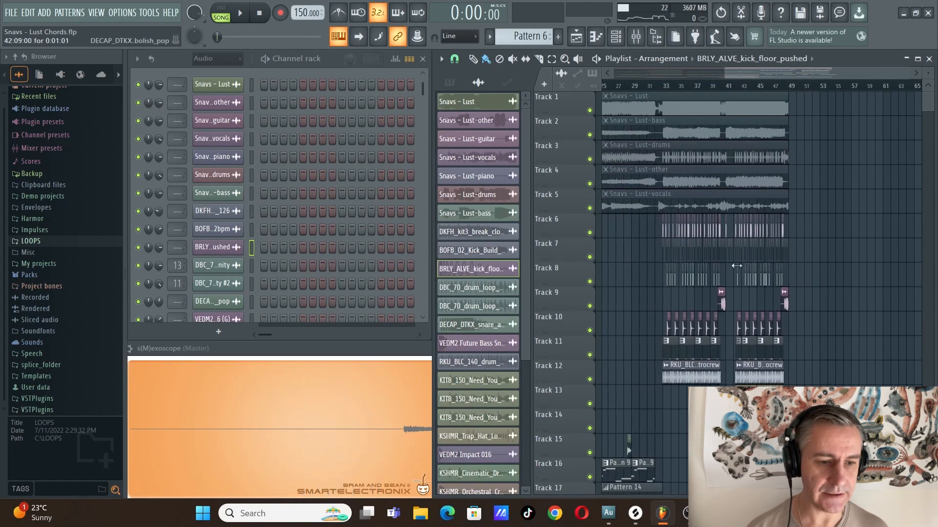
{"action": "scroll", "coordinate": [683, 244], "scroll_direction": "up", "scroll_amount": 2, "text": "ctrl"}
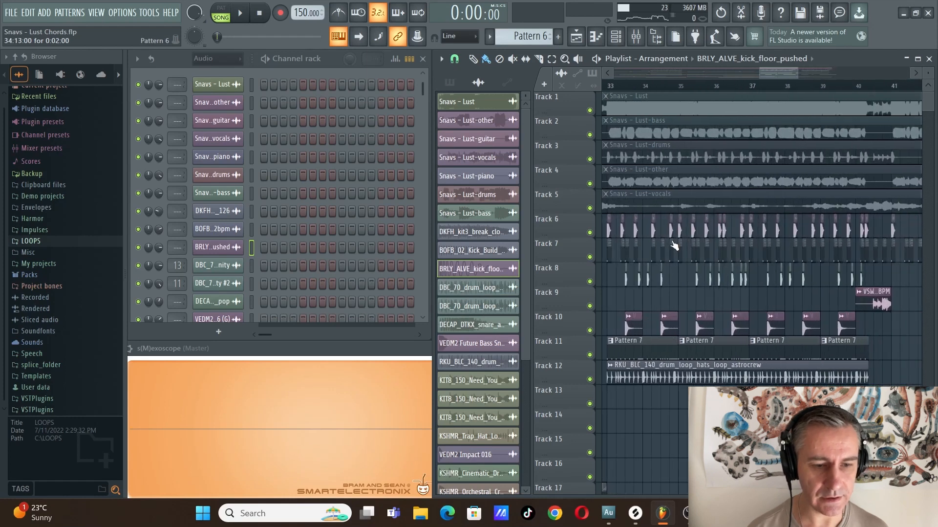
{"action": "left_click", "coordinate": [919, 59]}
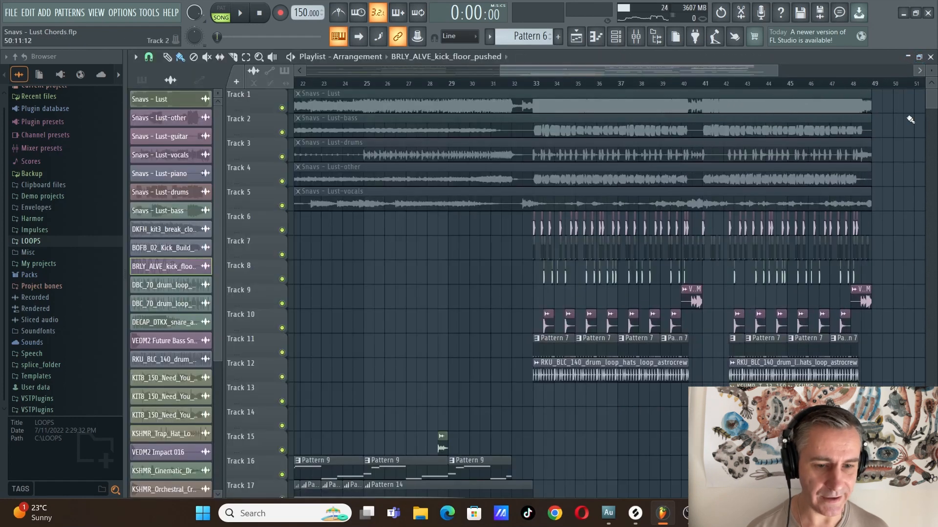
Set the playback position to bar 9, solo the kick on Track 6, play it and stop.
{"action": "scroll", "coordinate": [541, 224], "scroll_direction": "down", "scroll_amount": 2, "text": "ctrl"}
{"action": "scroll", "coordinate": [391, 257], "scroll_direction": "up", "scroll_amount": 4, "text": "ctrl"}
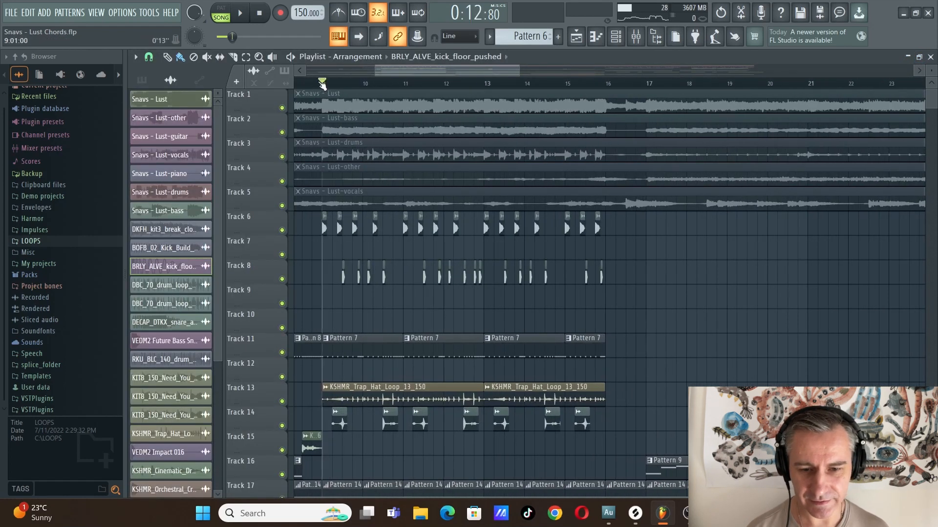
{"action": "left_click", "coordinate": [283, 230], "text": "ctrl"}
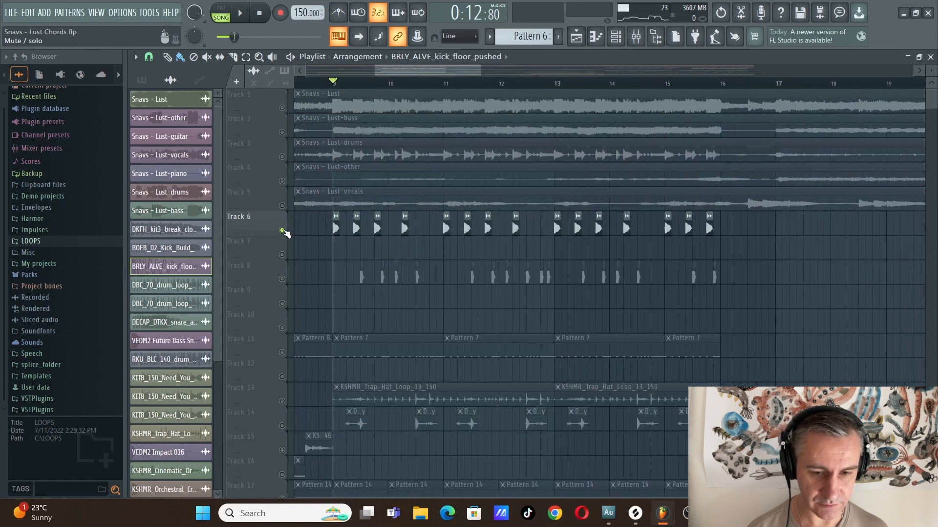
{"action": "key", "text": "space"}
{"action": "scroll", "coordinate": [336, 250], "scroll_direction": "up", "scroll_amount": 5, "text": "ctrl"}
{"action": "scroll", "coordinate": [336, 250], "scroll_direction": "down", "scroll_amount": 2, "text": "ctrl"}
{"action": "key", "text": "space"}
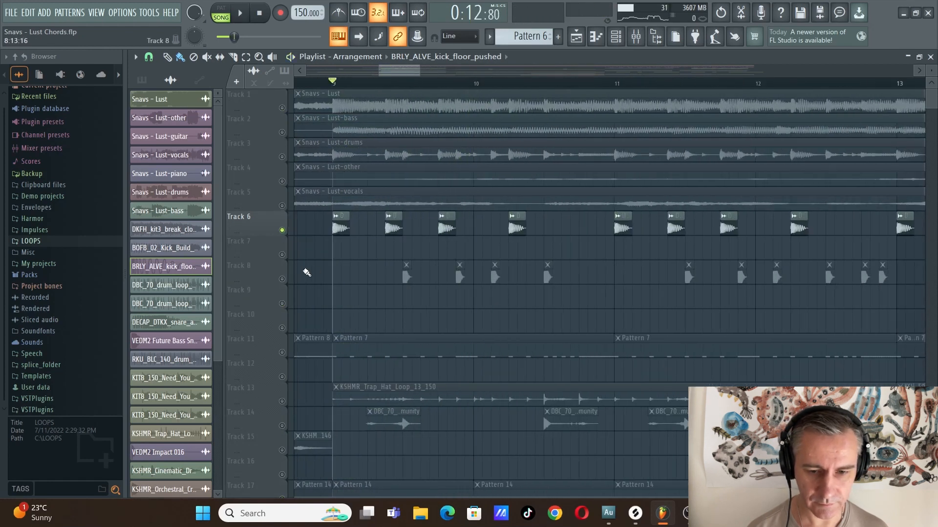
Enable Track 8 alongside the kick, play both tracks from bar 9 and stop.
{"action": "key", "text": "space"}
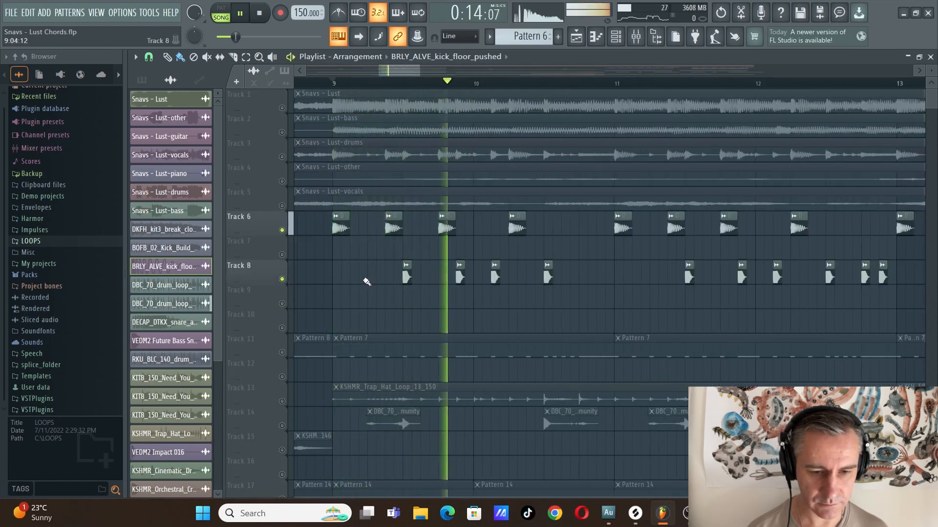
{"action": "key", "text": "space"}
{"action": "scroll", "coordinate": [359, 308], "scroll_direction": "down", "scroll_amount": 3, "text": "ctrl"}
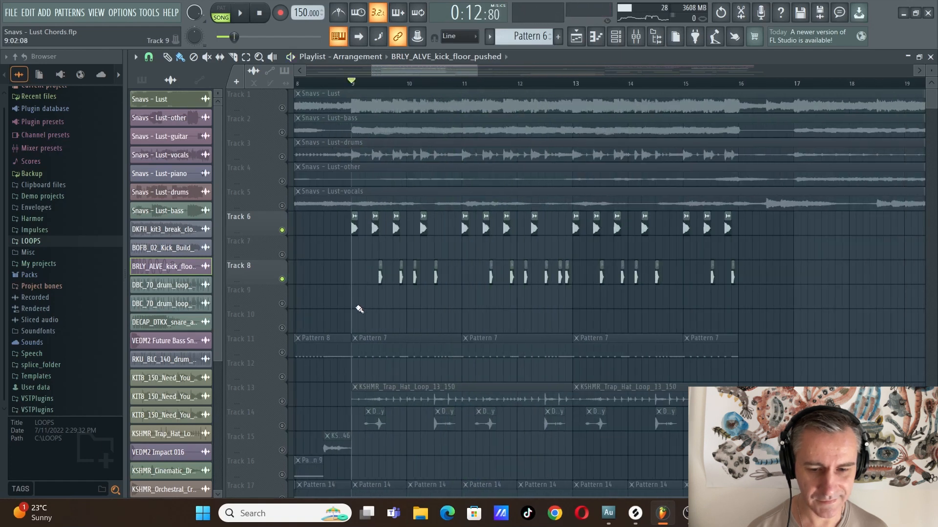
Enable Track 11, play it with the other drums, examine Pattern 7's closed-hat notes in the piano roll and return to the playlist.
{"action": "scroll", "coordinate": [386, 266], "scroll_direction": "down", "scroll_amount": 4}
{"action": "scroll", "coordinate": [373, 240], "scroll_direction": "up", "scroll_amount": 2, "text": "ctrl"}
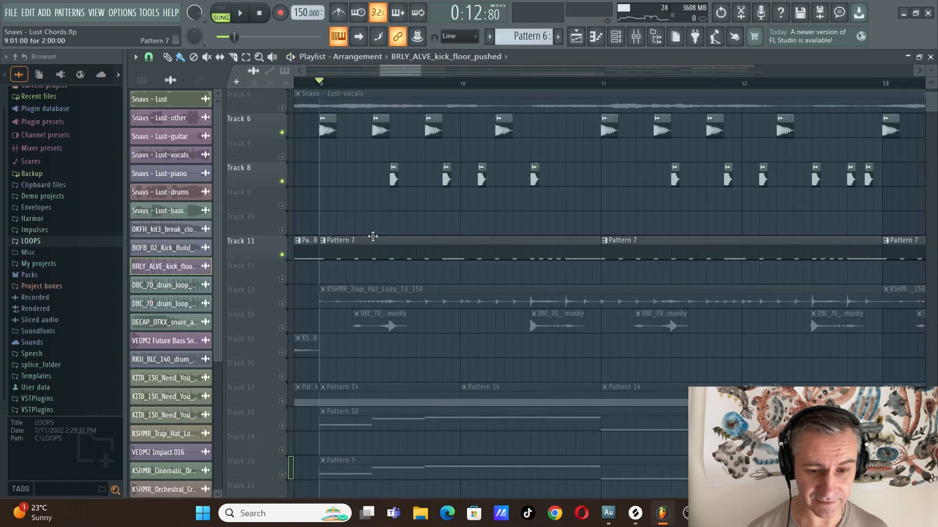
{"action": "left_click", "coordinate": [390, 252]}
{"action": "key", "text": "space"}
{"action": "double_click", "coordinate": [401, 252]}
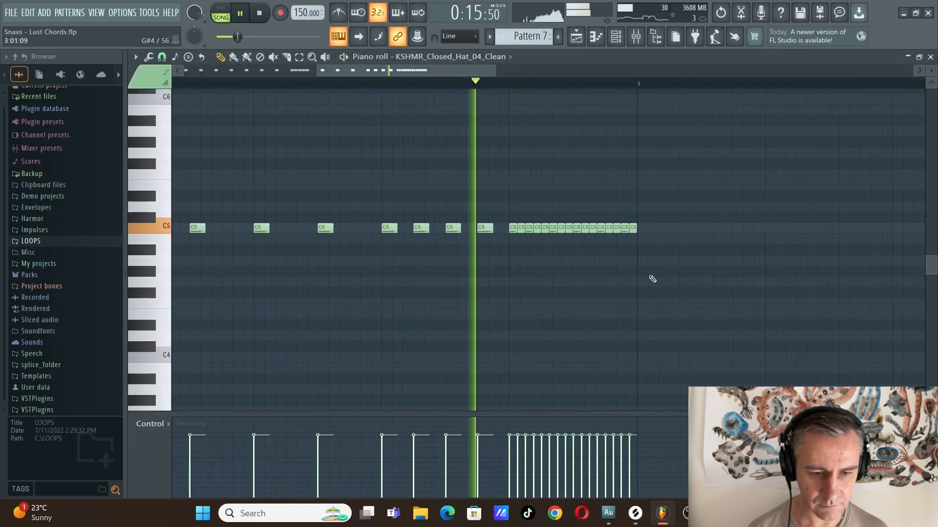
{"action": "key", "text": "F5"}
{"action": "scroll", "coordinate": [538, 278], "scroll_direction": "down", "scroll_amount": 2, "text": "ctrl"}
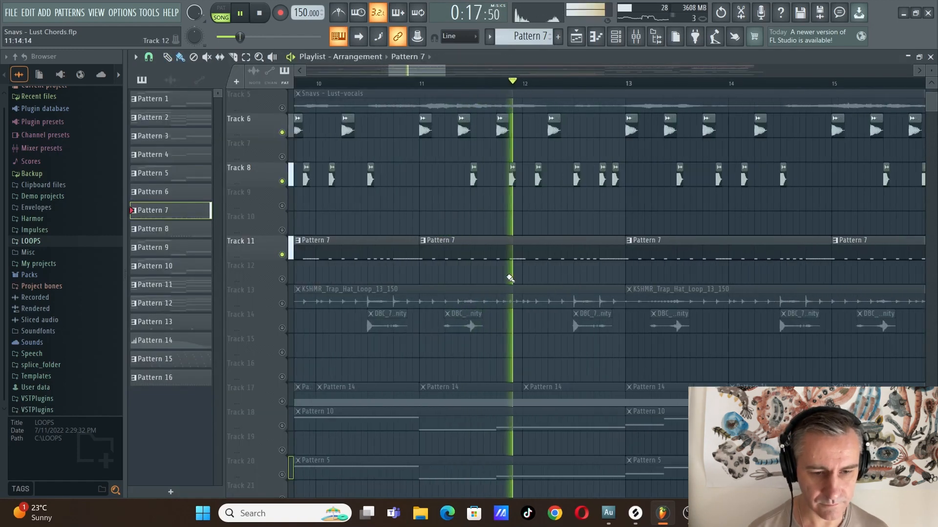
Add the hat loop on Track 13 and the clips on Track 14 to the playback from bar 9, then stop at about bar 15.
{"action": "left_click", "coordinate": [278, 306]}
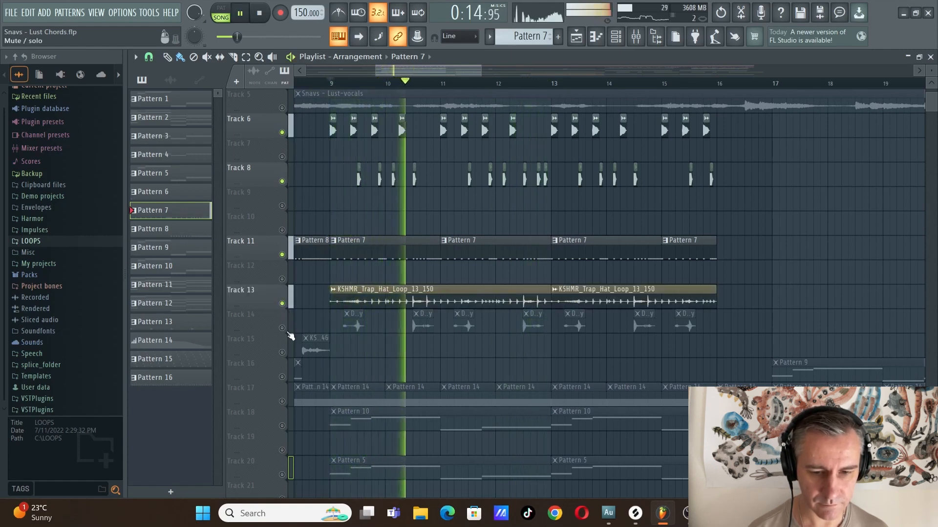
{"action": "left_click", "coordinate": [282, 328]}
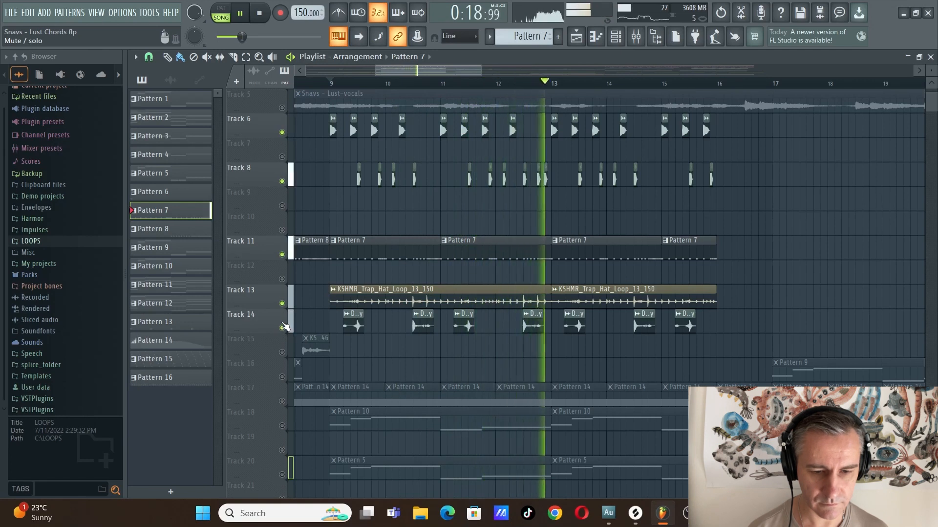
{"action": "scroll", "coordinate": [286, 328], "scroll_direction": "down", "scroll_amount": 3}
{"action": "scroll", "coordinate": [289, 315], "scroll_direction": "up", "scroll_amount": 4}
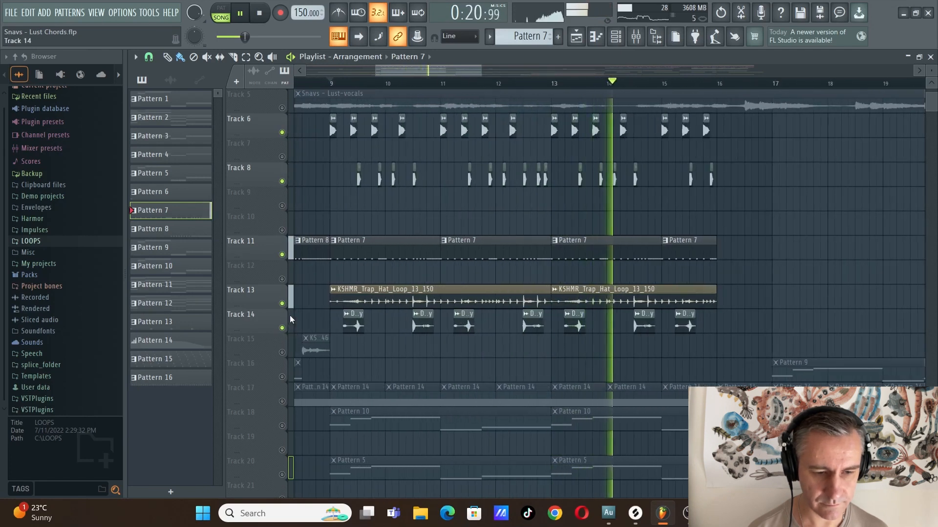
{"action": "scroll", "coordinate": [481, 319], "scroll_direction": "down", "scroll_amount": 3}
{"action": "scroll", "coordinate": [530, 307], "scroll_direction": "down", "scroll_amount": 3}
{"action": "scroll", "coordinate": [536, 294], "scroll_direction": "down", "scroll_amount": 3}
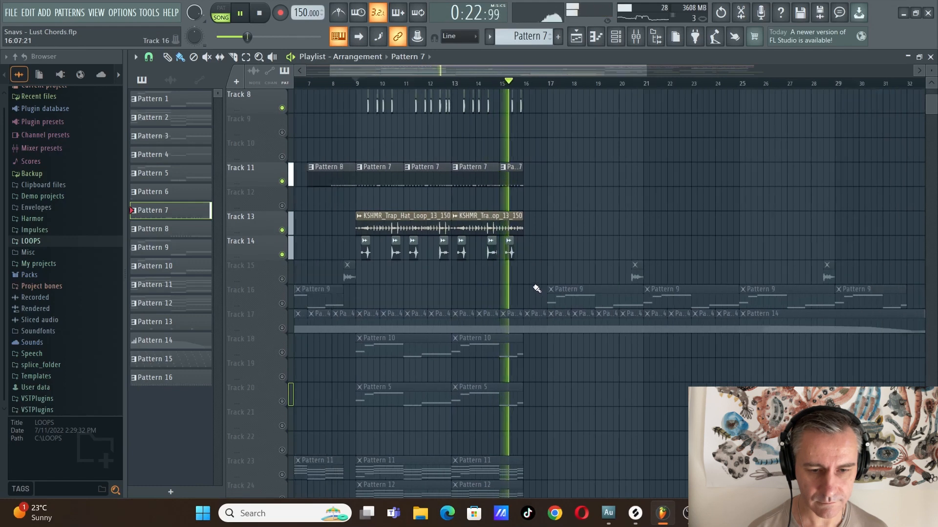
{"action": "scroll", "coordinate": [512, 276], "scroll_direction": "up", "scroll_amount": 1}
{"action": "key", "text": "space"}
{"action": "scroll", "coordinate": [509, 271], "scroll_direction": "up", "scroll_amount": 5}
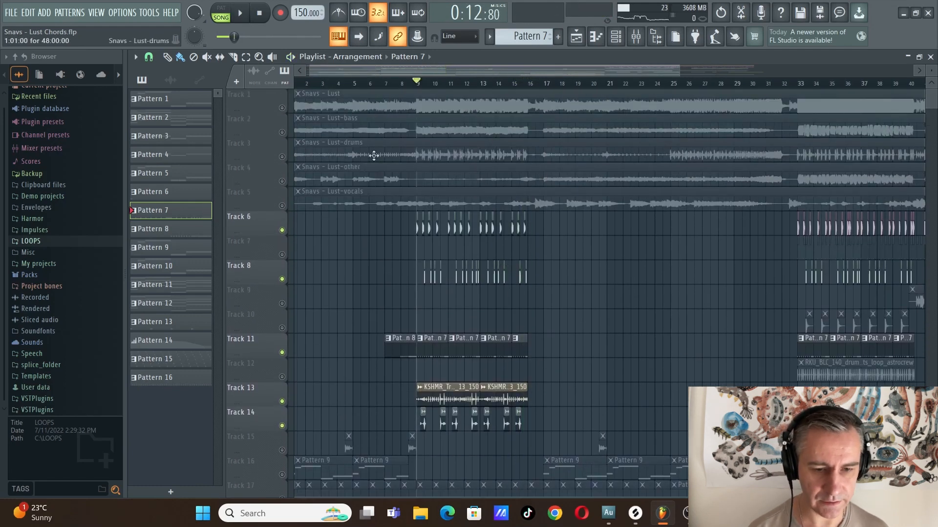
Set the playback position to bar 33, enable Tracks 7, 9, 10 and 12 as well and start playback.
{"action": "scroll", "coordinate": [391, 196], "scroll_direction": "down", "scroll_amount": 3}
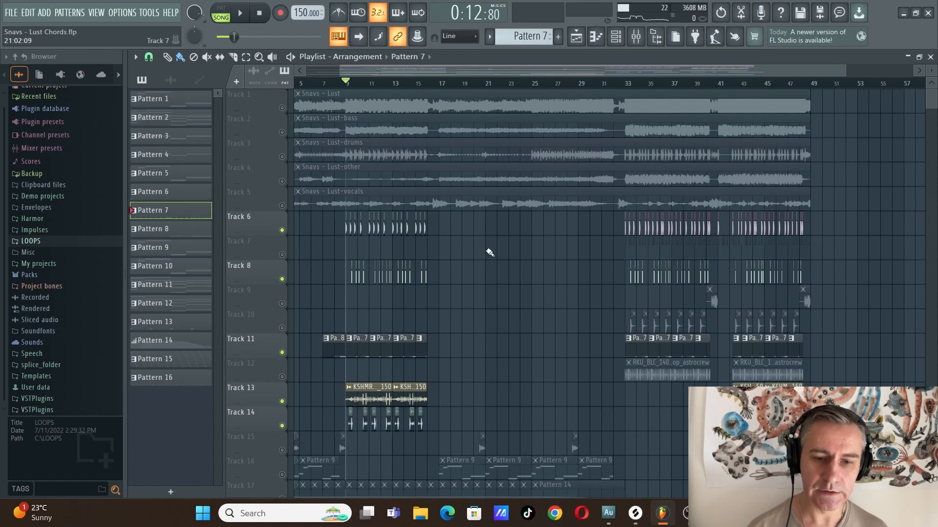
{"action": "scroll", "coordinate": [489, 251], "scroll_direction": "down", "scroll_amount": 4}
{"action": "scroll", "coordinate": [488, 243], "scroll_direction": "up", "scroll_amount": 4}
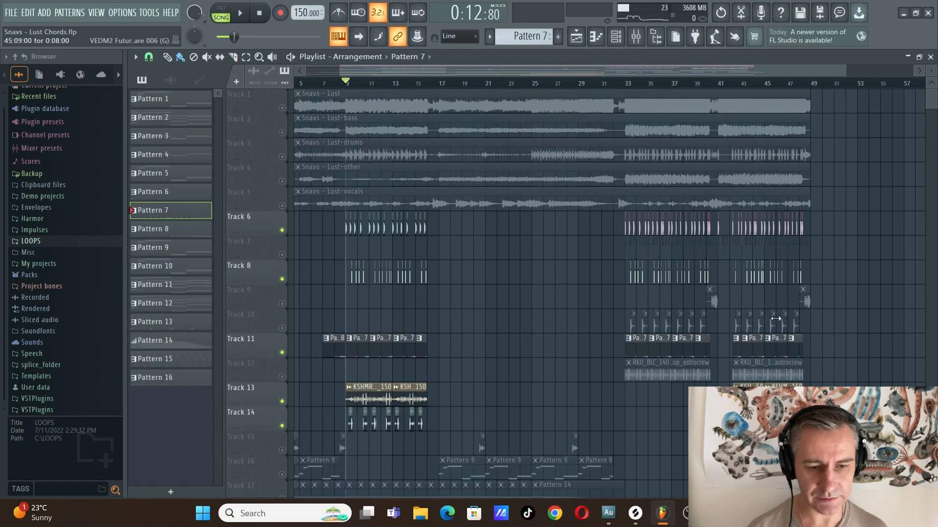
{"action": "scroll", "coordinate": [776, 319], "scroll_direction": "up", "scroll_amount": 5}
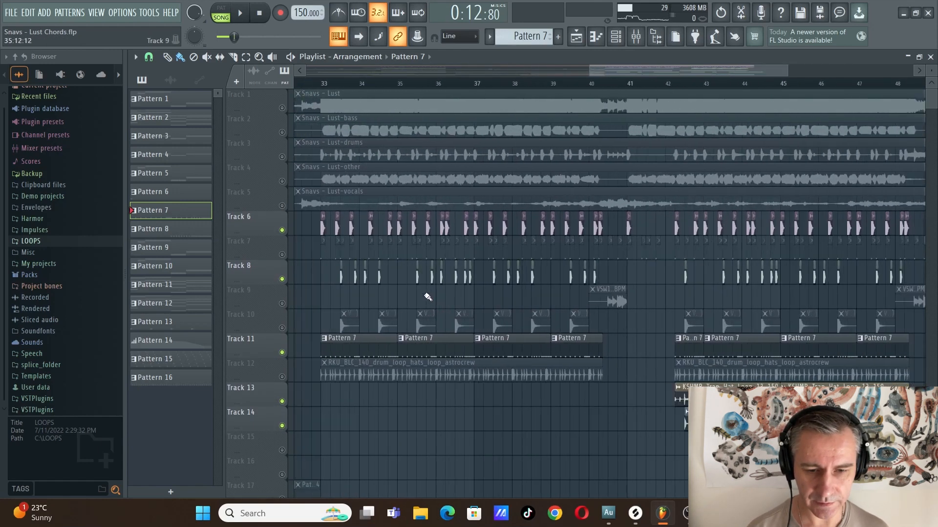
{"action": "scroll", "coordinate": [428, 297], "scroll_direction": "down", "scroll_amount": 1}
{"action": "scroll", "coordinate": [369, 280], "scroll_direction": "up", "scroll_amount": 2}
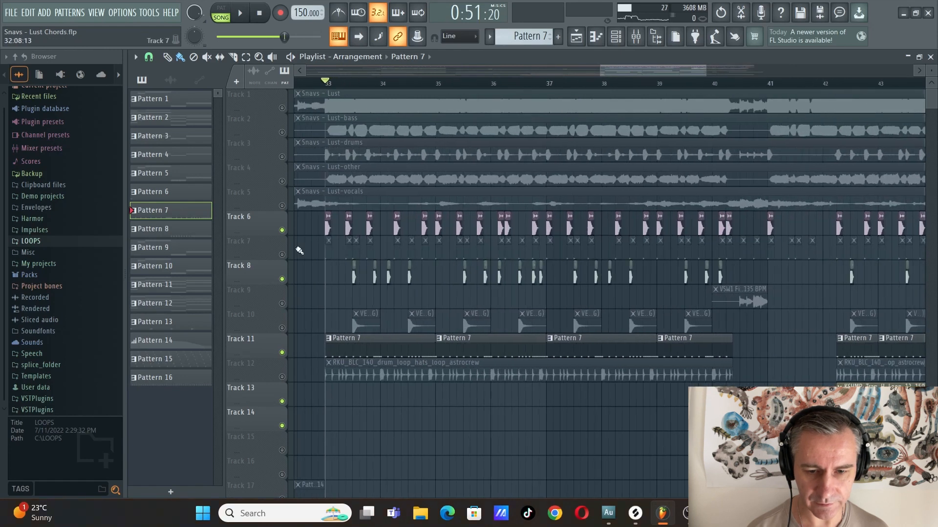
{"action": "left_click", "coordinate": [282, 254]}
{"action": "left_click", "coordinate": [282, 328]}
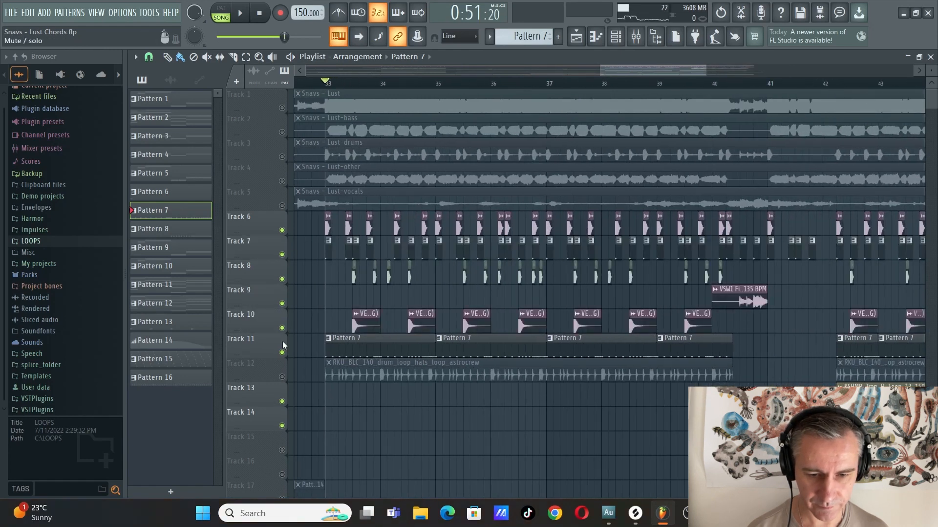
{"action": "left_click", "coordinate": [282, 376]}
{"action": "key", "text": "space"}
Follow the playback of the drop's drum tracks from bar 33 past bar 36 and stop.
{"action": "scroll", "coordinate": [456, 299], "scroll_direction": "down", "scroll_amount": 3}
{"action": "scroll", "coordinate": [453, 297], "scroll_direction": "down", "scroll_amount": 2}
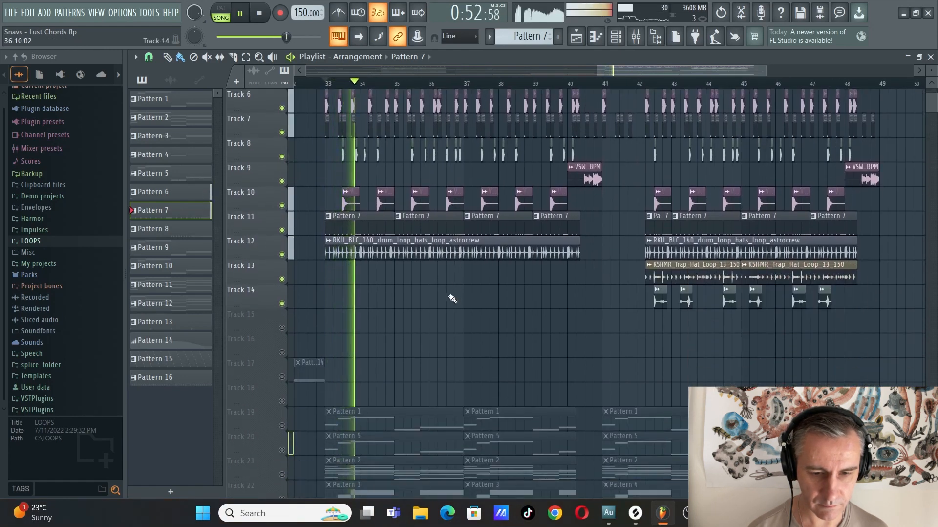
{"action": "scroll", "coordinate": [352, 301], "scroll_direction": "up", "scroll_amount": 5}
{"action": "scroll", "coordinate": [415, 305], "scroll_direction": "up", "scroll_amount": 2}
{"action": "scroll", "coordinate": [433, 304], "scroll_direction": "down", "scroll_amount": 1}
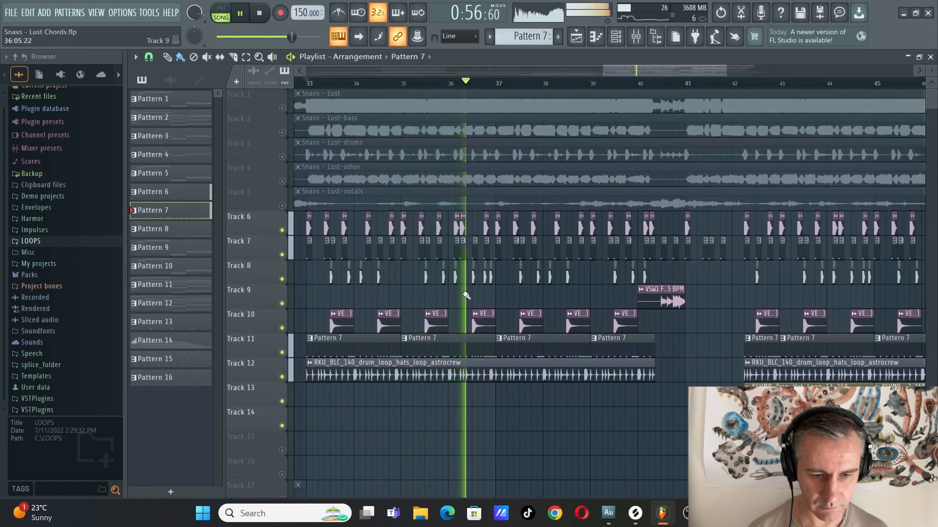
{"action": "key", "text": "space"}
Set the playback position to bar 42, play the drums of the drop's second half and stop.
{"action": "scroll", "coordinate": [390, 296], "scroll_direction": "down", "scroll_amount": 2}
{"action": "scroll", "coordinate": [390, 297], "scroll_direction": "down", "scroll_amount": 1}
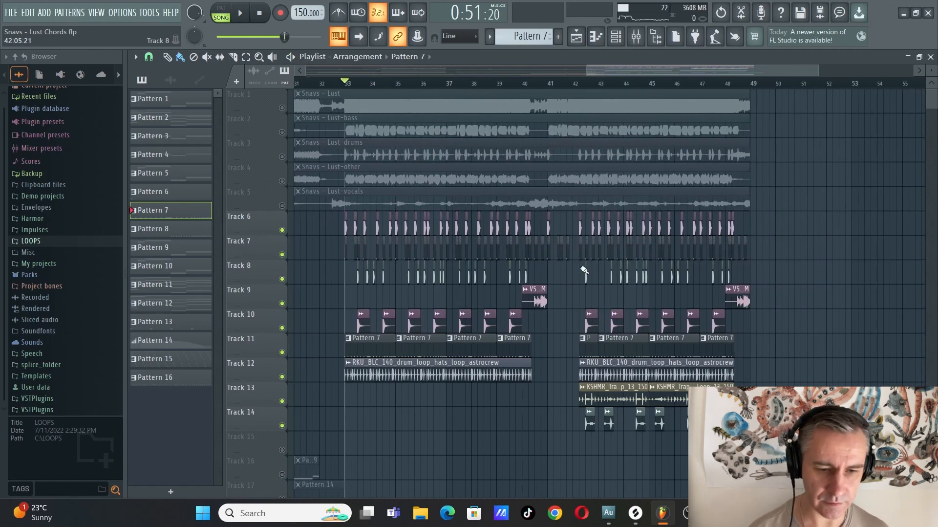
{"action": "scroll", "coordinate": [584, 269], "scroll_direction": "down", "scroll_amount": 3}
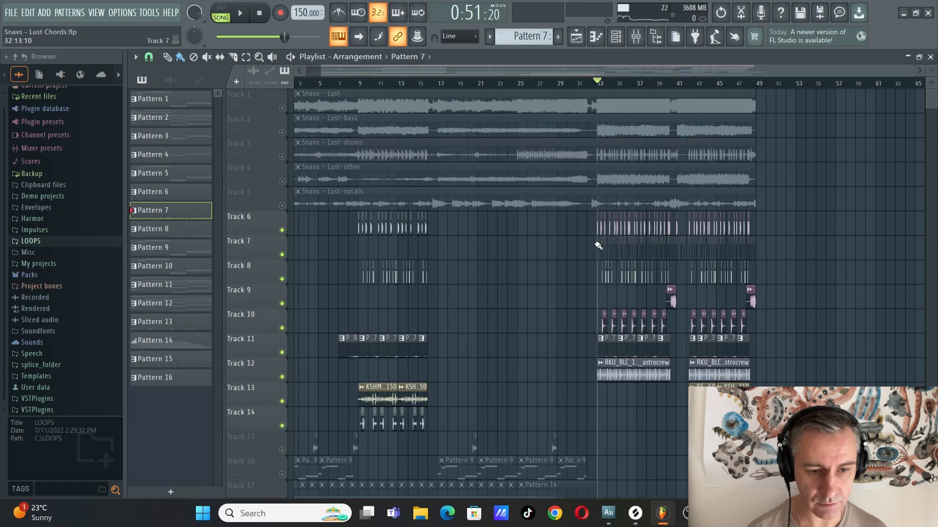
{"action": "scroll", "coordinate": [734, 259], "scroll_direction": "up", "scroll_amount": 3}
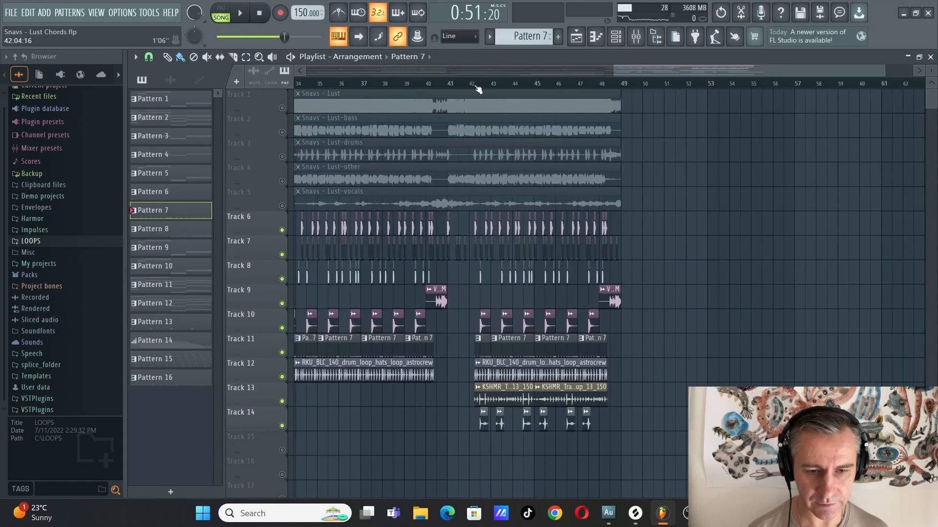
{"action": "key", "text": "space"}
{"action": "scroll", "coordinate": [476, 87], "scroll_direction": "up", "scroll_amount": 2}
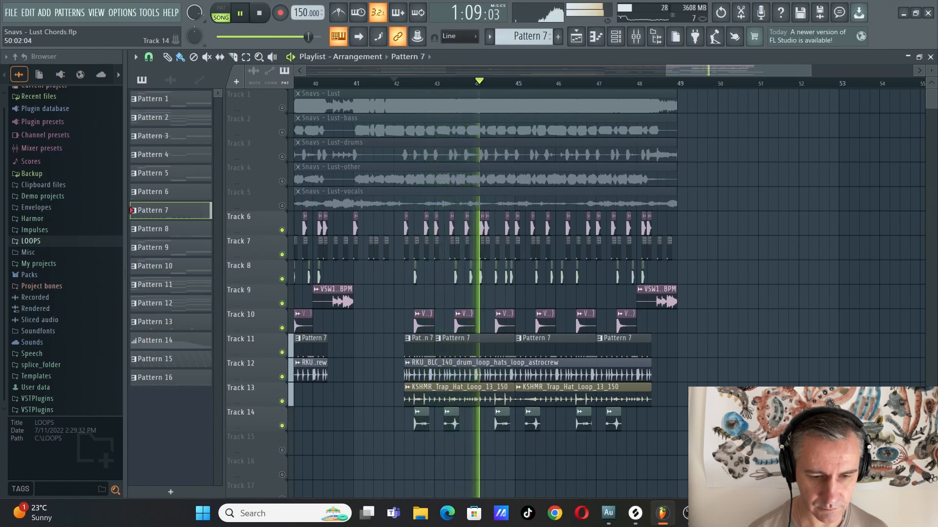
{"action": "scroll", "coordinate": [792, 349], "scroll_direction": "down", "scroll_amount": 4}
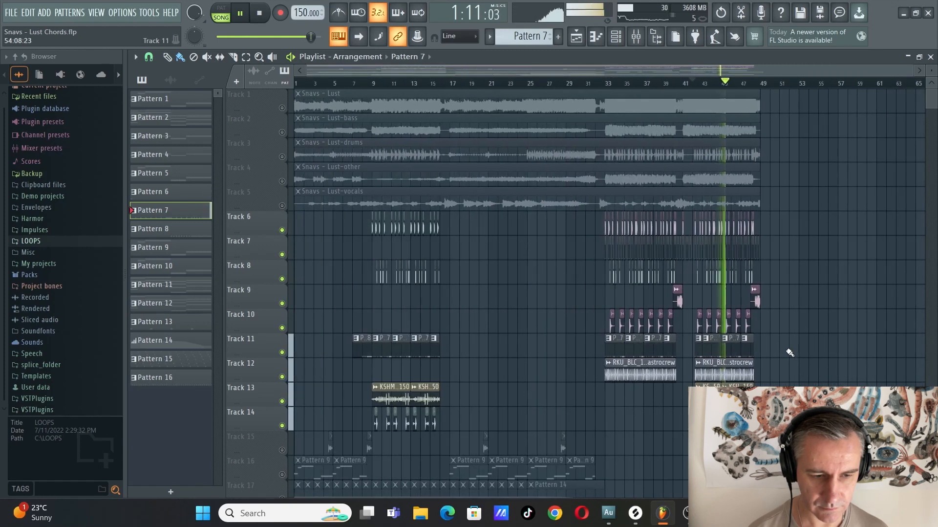
{"action": "key", "text": "space"}
Solo Track 15 and set the playback position to its first clip, halfway through bar 4.
{"action": "scroll", "coordinate": [821, 339], "scroll_direction": "down", "scroll_amount": 5}
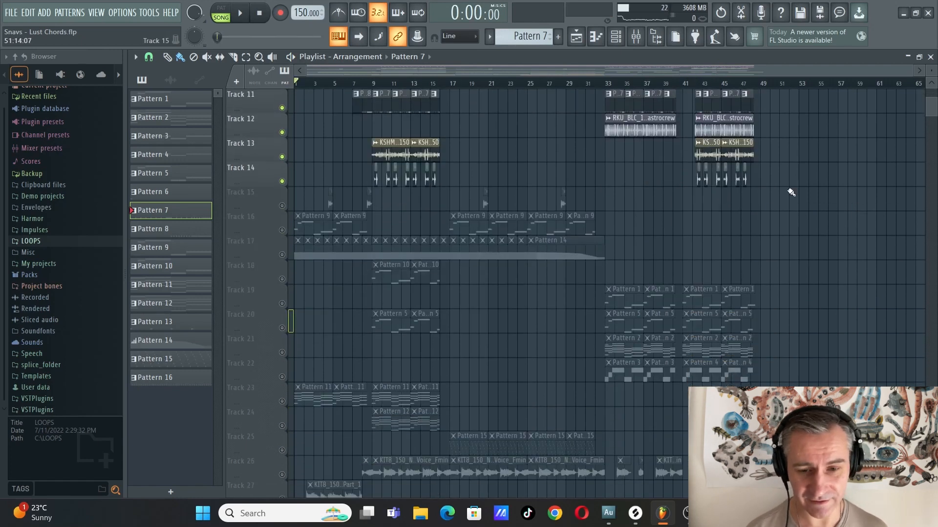
{"action": "right_click", "coordinate": [282, 206]}
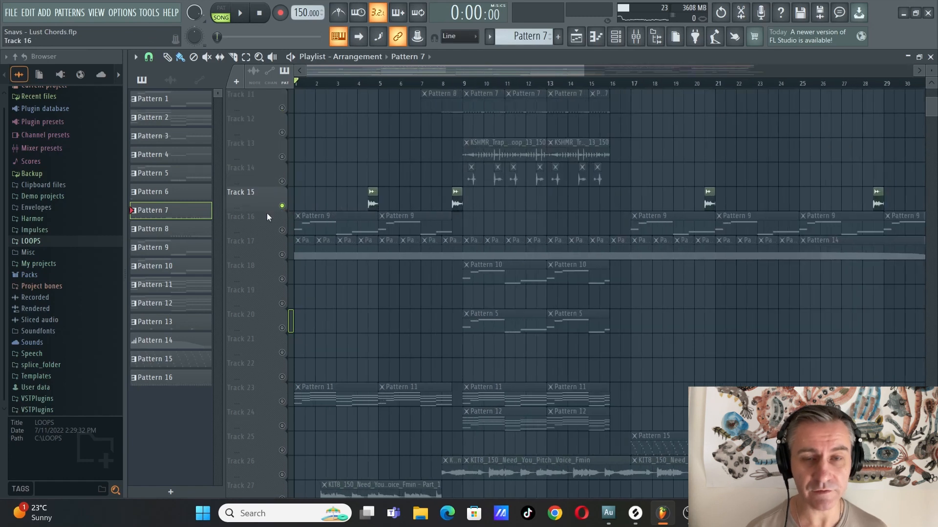
{"action": "scroll", "coordinate": [267, 213], "scroll_direction": "up", "scroll_amount": 3}
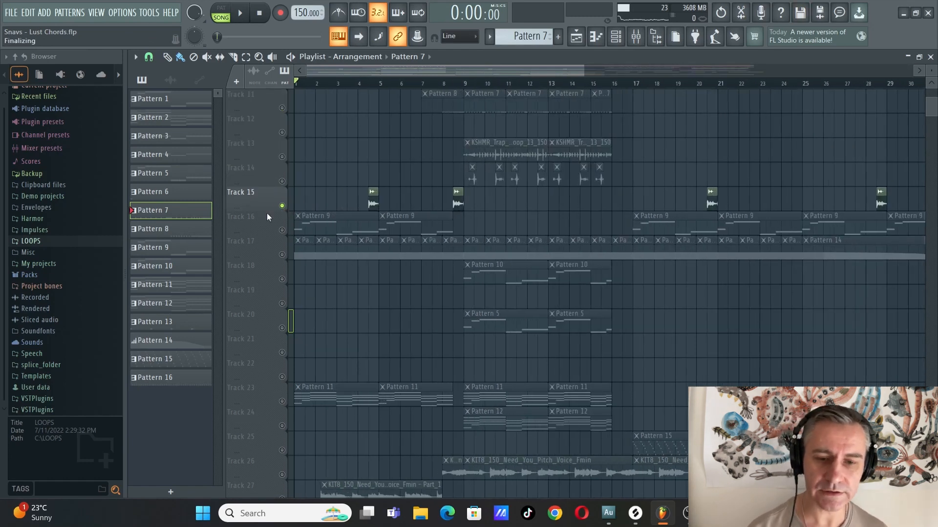
{"action": "scroll", "coordinate": [350, 157], "scroll_direction": "up", "scroll_amount": 3}
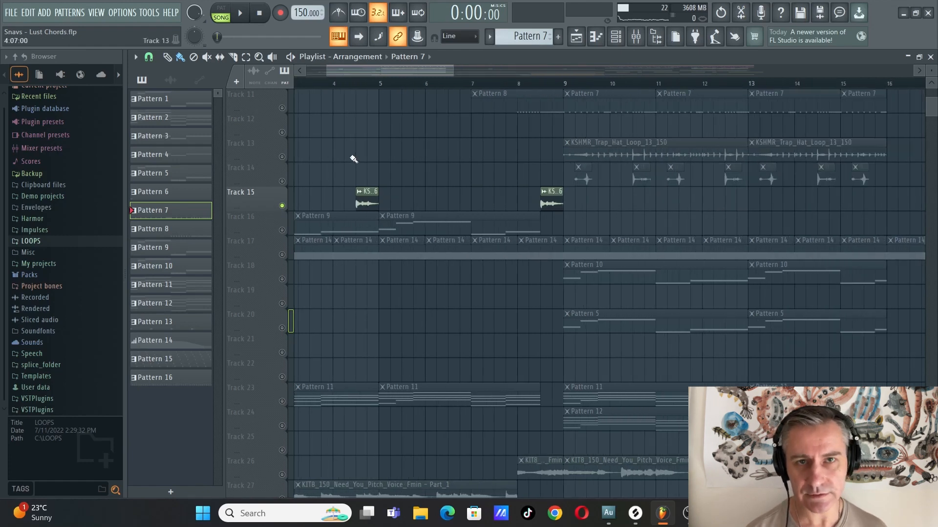
{"action": "scroll", "coordinate": [361, 150], "scroll_direction": "down", "scroll_amount": 2}
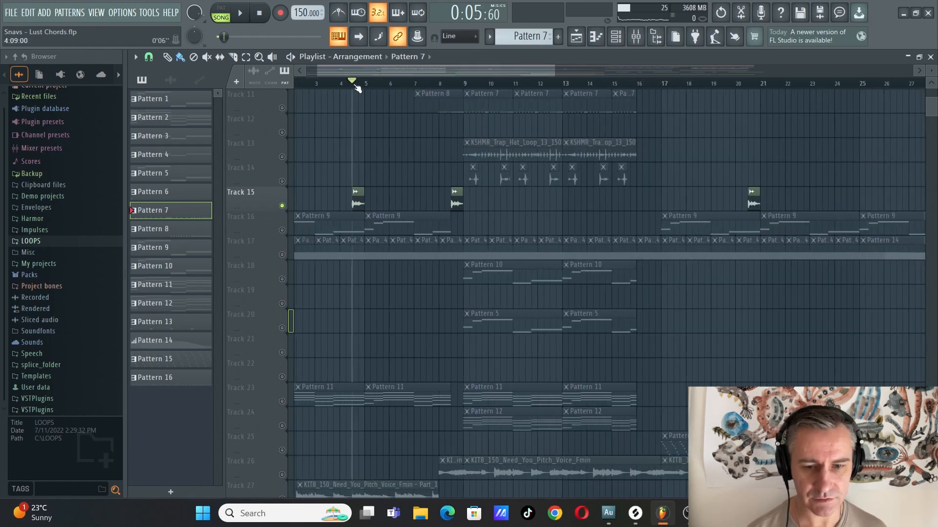
Compare the placement of the Track 15 clips with the Snavs - Lust-drums stem, play the first clip and stop.
{"action": "scroll", "coordinate": [396, 184], "scroll_direction": "up", "scroll_amount": 5}
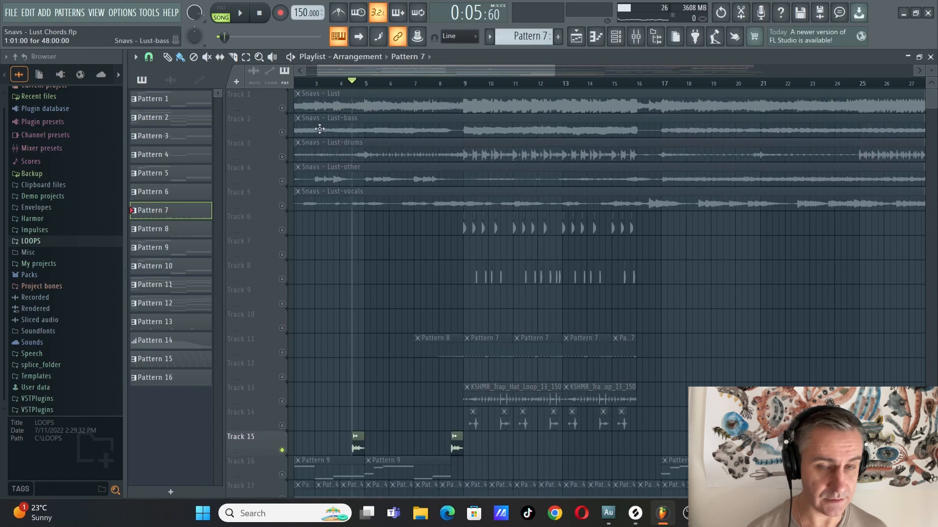
{"action": "scroll", "coordinate": [359, 298], "scroll_direction": "down", "scroll_amount": 5}
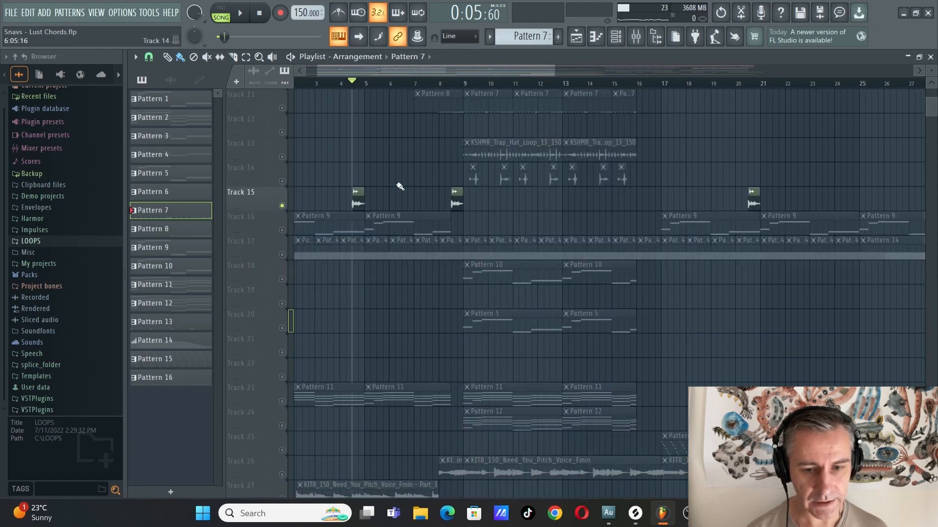
{"action": "scroll", "coordinate": [346, 211], "scroll_direction": "up", "scroll_amount": 2}
{"action": "scroll", "coordinate": [358, 203], "scroll_direction": "up", "scroll_amount": 5}
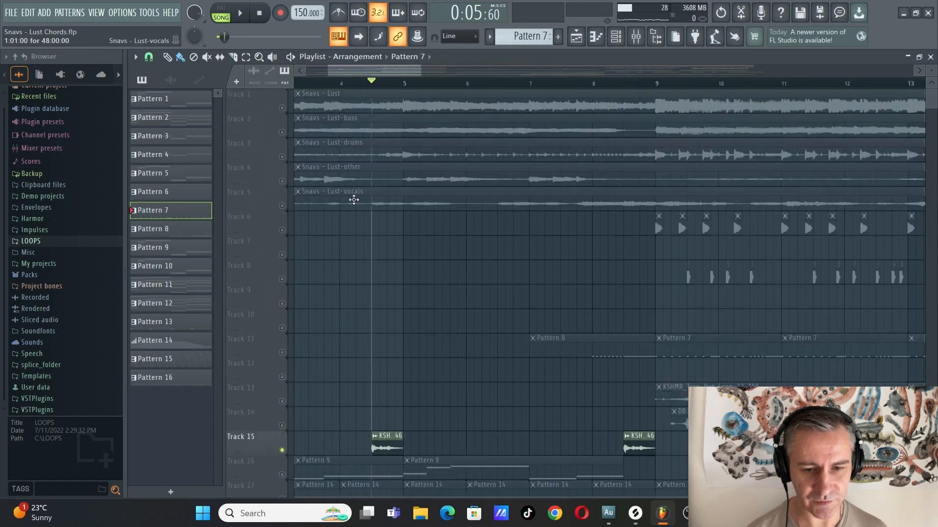
{"action": "scroll", "coordinate": [359, 197], "scroll_direction": "down", "scroll_amount": 5}
{"action": "scroll", "coordinate": [348, 189], "scroll_direction": "up", "scroll_amount": 2}
{"action": "scroll", "coordinate": [337, 237], "scroll_direction": "down", "scroll_amount": 3}
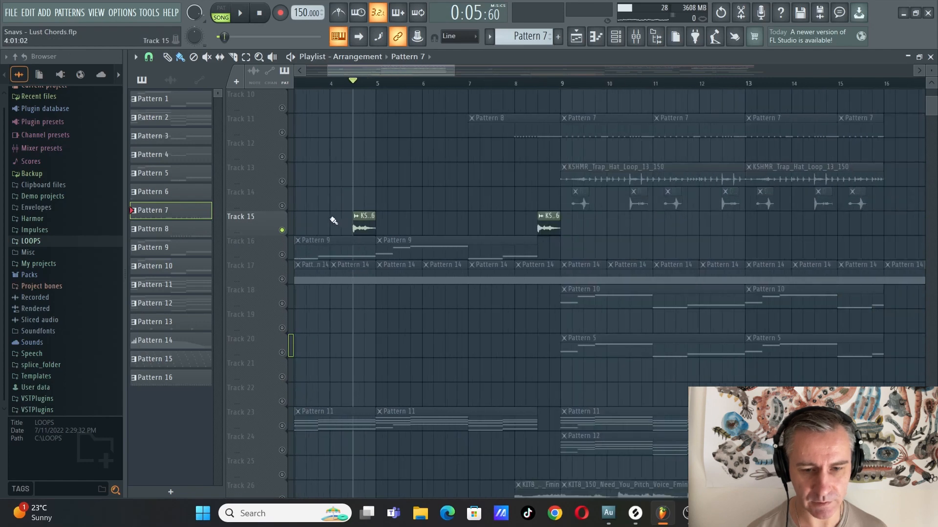
{"action": "scroll", "coordinate": [334, 221], "scroll_direction": "down", "scroll_amount": 3}
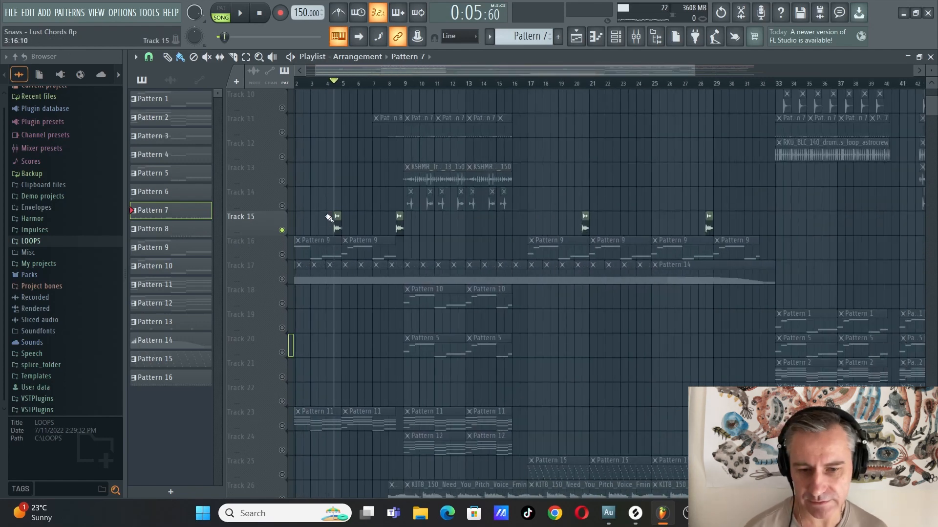
{"action": "key", "text": "space"}
{"action": "key", "text": "space"}
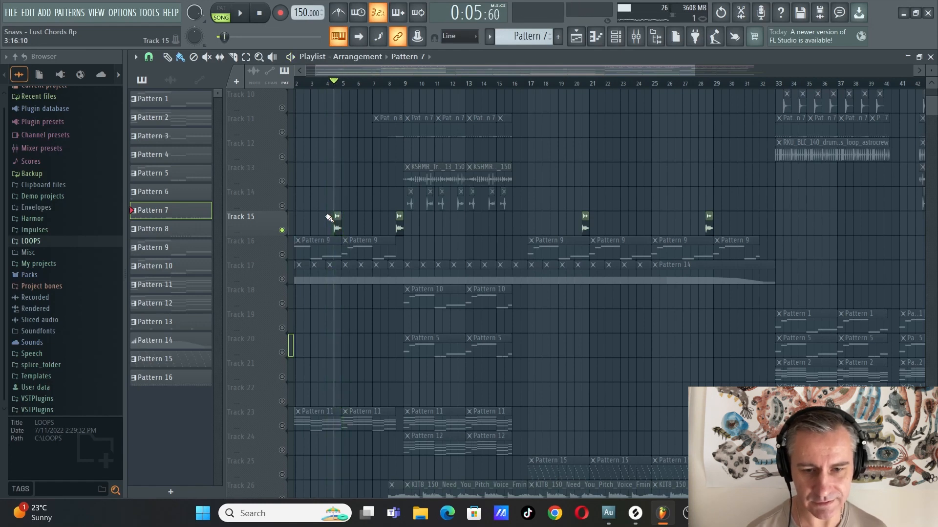
Solo the Snavs - Lust-drums stem on Track 3.
{"action": "scroll", "coordinate": [329, 210], "scroll_direction": "up", "scroll_amount": 3}
{"action": "scroll", "coordinate": [299, 142], "scroll_direction": "up", "scroll_amount": 3}
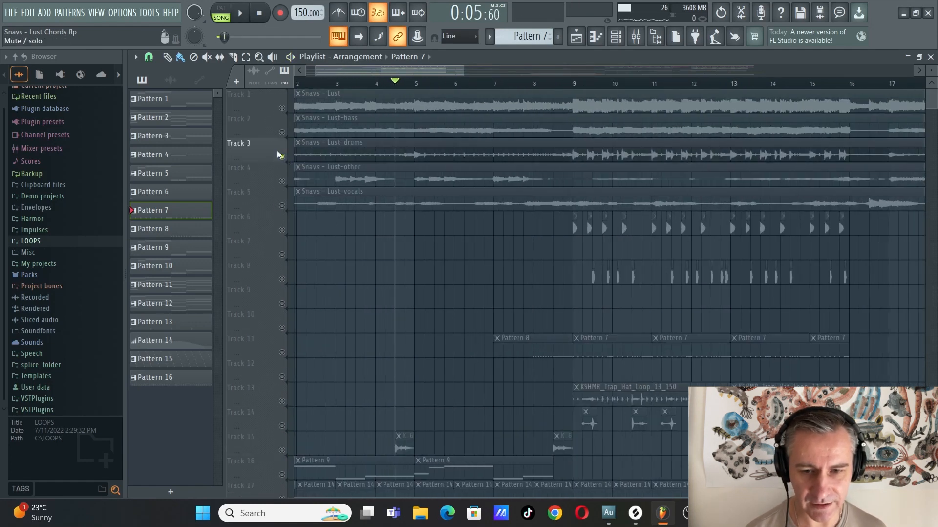
{"action": "left_click", "coordinate": [416, 155]}
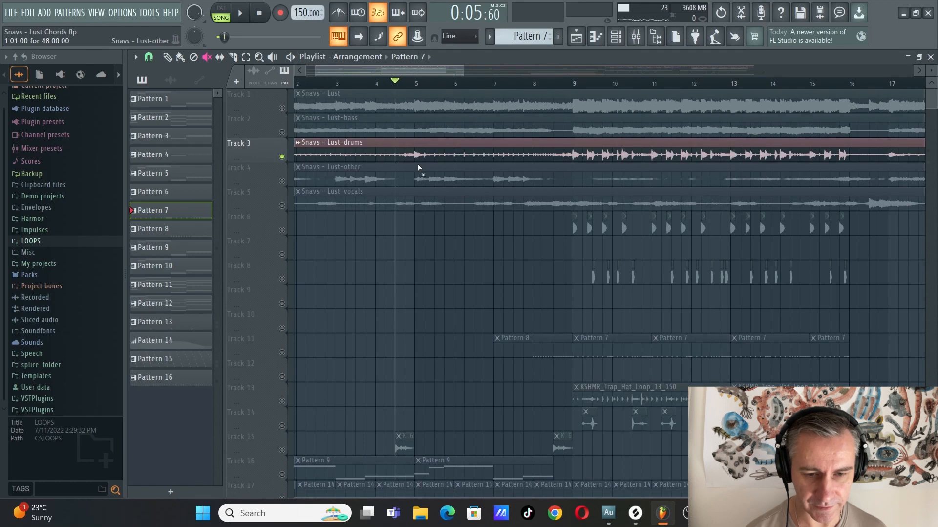
Play the soloed Snavs - Lust-drums fill halfway through bar 4 and stop.
{"action": "scroll", "coordinate": [419, 168], "scroll_direction": "up", "scroll_amount": 3}
{"action": "key", "text": "space"}
{"action": "key", "text": "space"}
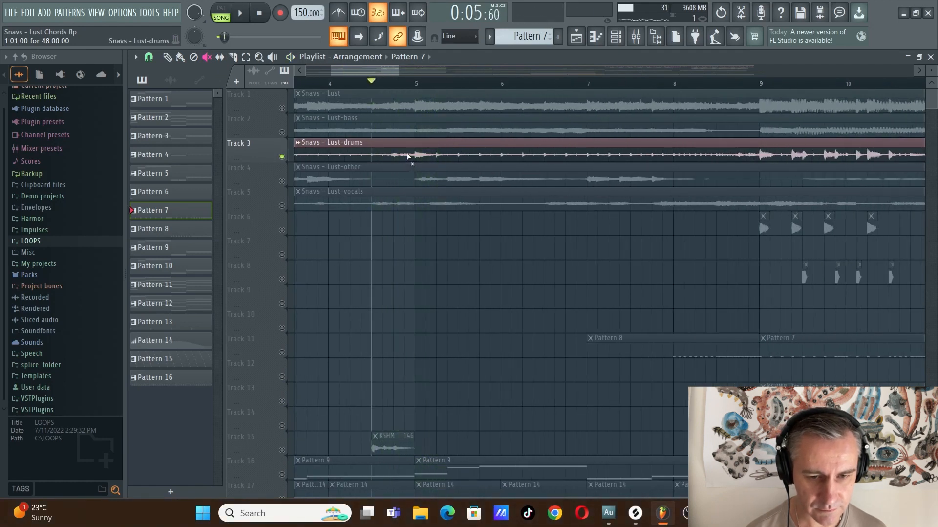
Inspect the channel settings of the KSHMR_Cinematic_Drum_Loop_52_146 clip on Track 15 just before bar 9 and close them.
{"action": "scroll", "coordinate": [409, 156], "scroll_direction": "down", "scroll_amount": 3}
{"action": "scroll", "coordinate": [415, 263], "scroll_direction": "down", "scroll_amount": 4}
{"action": "scroll", "coordinate": [410, 247], "scroll_direction": "up", "scroll_amount": 3}
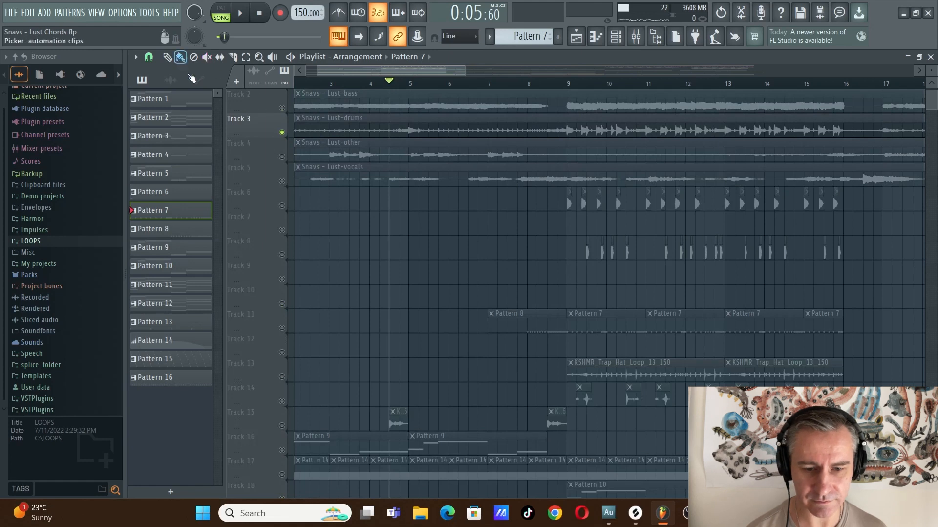
{"action": "scroll", "coordinate": [386, 254], "scroll_direction": "down", "scroll_amount": 4}
{"action": "scroll", "coordinate": [392, 234], "scroll_direction": "down", "scroll_amount": 3}
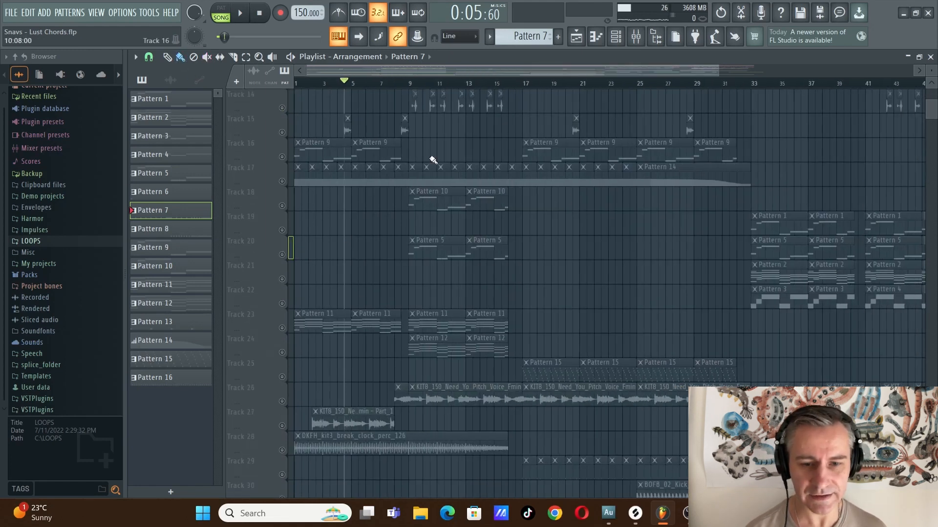
{"action": "scroll", "coordinate": [480, 160], "scroll_direction": "up", "scroll_amount": 2}
{"action": "scroll", "coordinate": [319, 230], "scroll_direction": "up", "scroll_amount": 3}
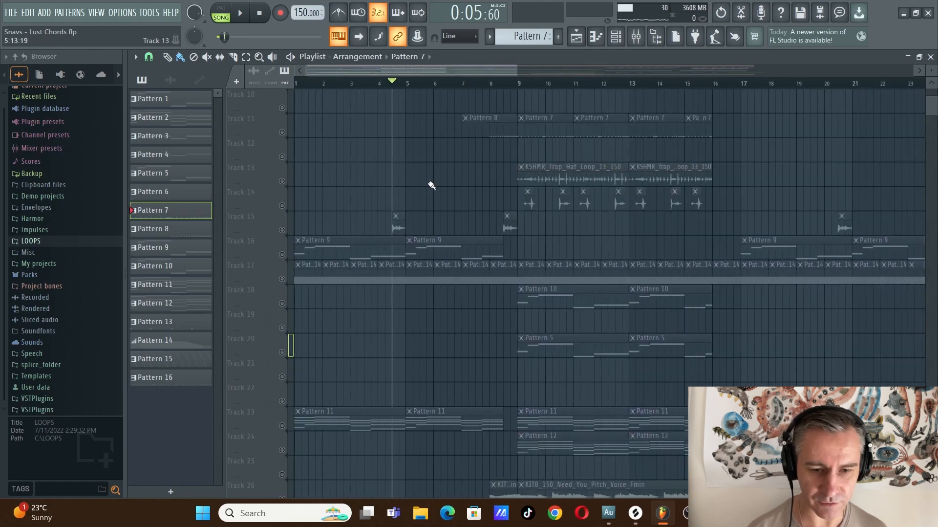
{"action": "double_click", "coordinate": [510, 227]}
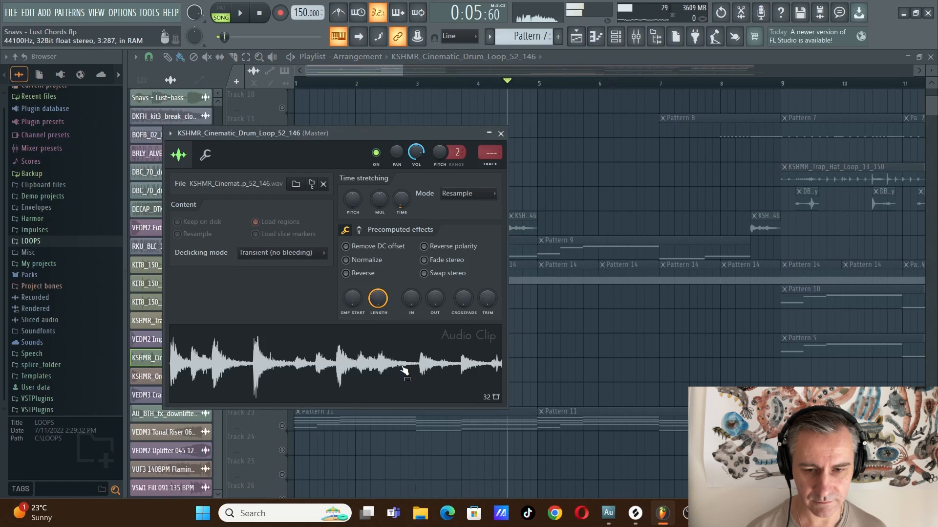
{"action": "left_click", "coordinate": [502, 134]}
Solo Track 16 and select its Pattern 9 at the song start, with the channel rack shown beside the playlist.
{"action": "scroll", "coordinate": [459, 204], "scroll_direction": "down", "scroll_amount": 2}
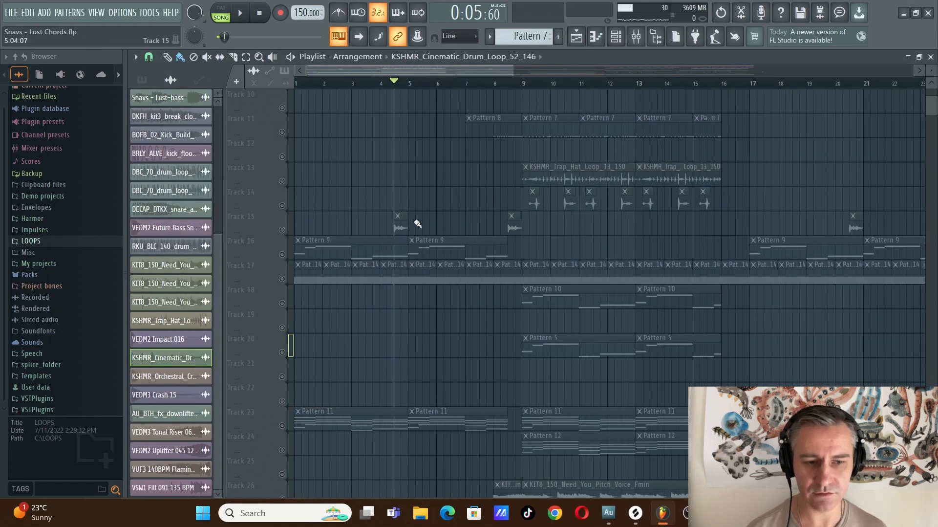
{"action": "scroll", "coordinate": [373, 236], "scroll_direction": "down", "scroll_amount": 2}
{"action": "right_click", "coordinate": [290, 255]}
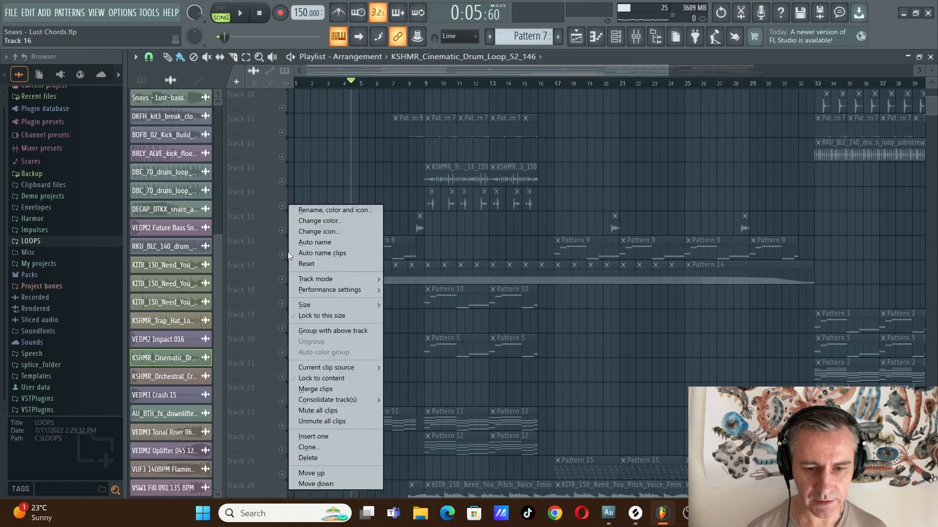
{"action": "left_click", "coordinate": [285, 256]}
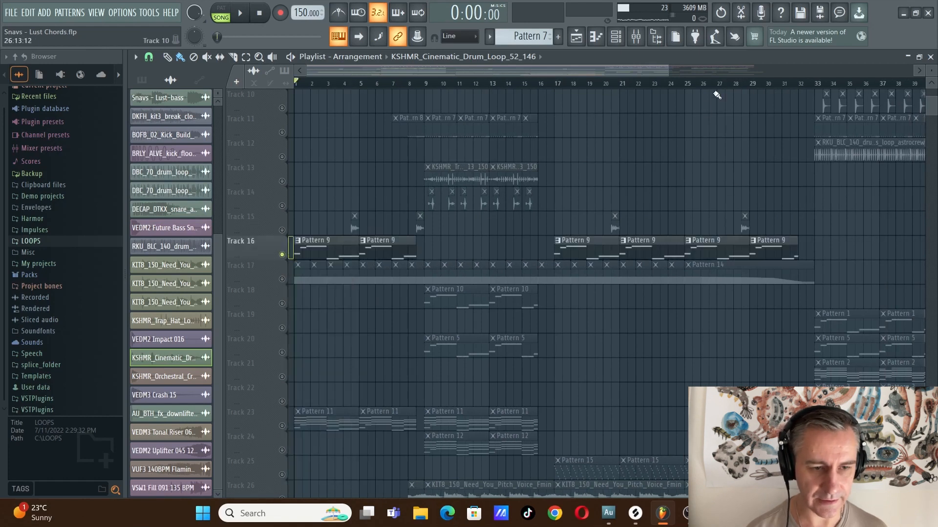
{"action": "double_click", "coordinate": [727, 60]}
{"action": "double_click", "coordinate": [622, 254]}
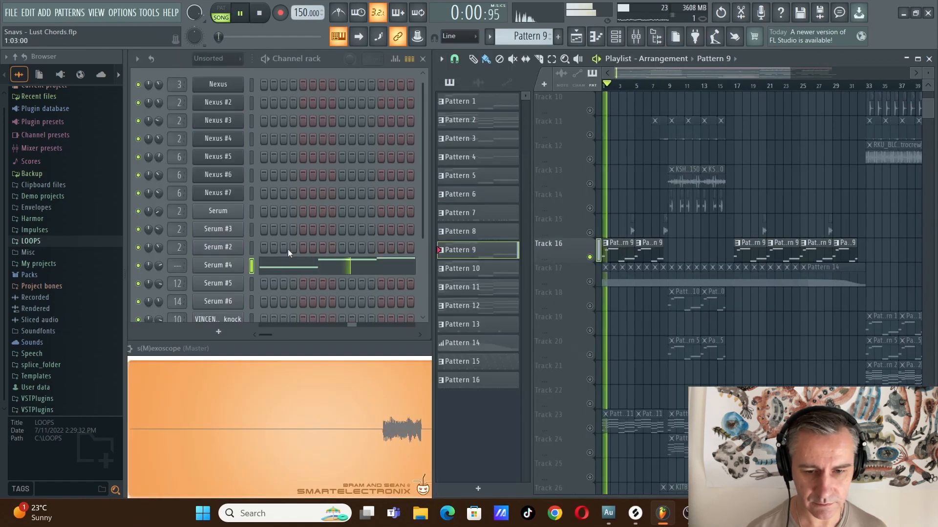
Examine the Serum #4 notes of Pattern 9 in the piano roll during playback, close it and stop.
{"action": "left_click", "coordinate": [288, 249]}
{"action": "scroll", "coordinate": [542, 271], "scroll_direction": "down", "scroll_amount": 2}
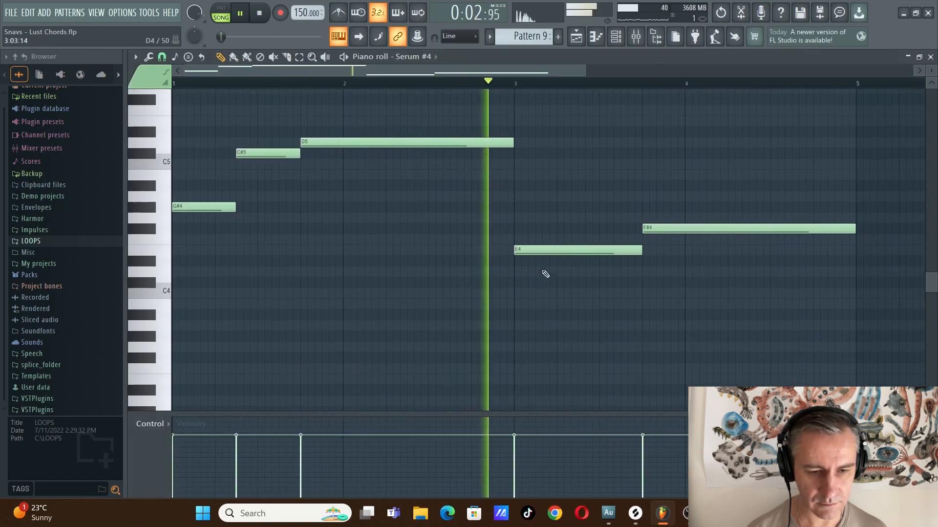
{"action": "key", "text": "F7"}
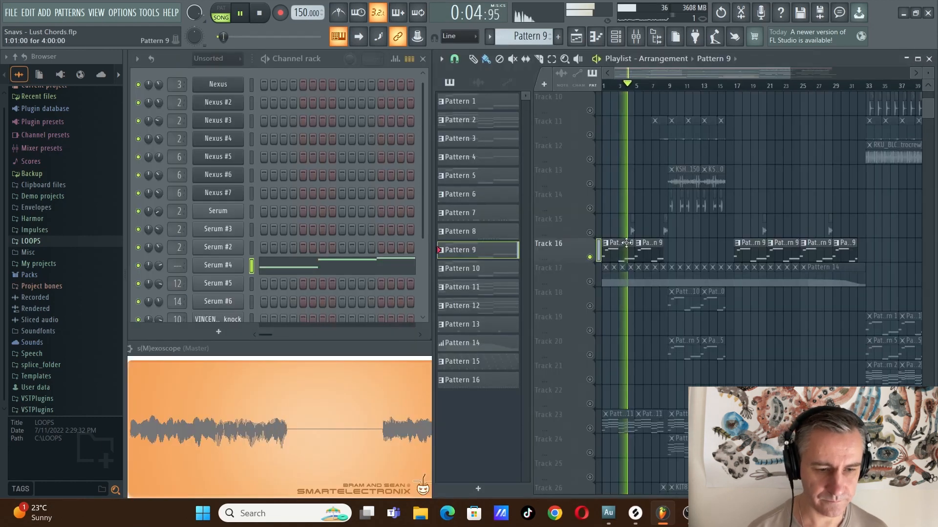
{"action": "key", "text": "space"}
Add Track 17 to the solo, play the Pattern 14 fade-out together with Pattern 9 from bar 31 and stop.
{"action": "scroll", "coordinate": [721, 278], "scroll_direction": "down", "scroll_amount": 3}
{"action": "scroll", "coordinate": [721, 277], "scroll_direction": "up", "scroll_amount": 2, "text": "ctrl"}
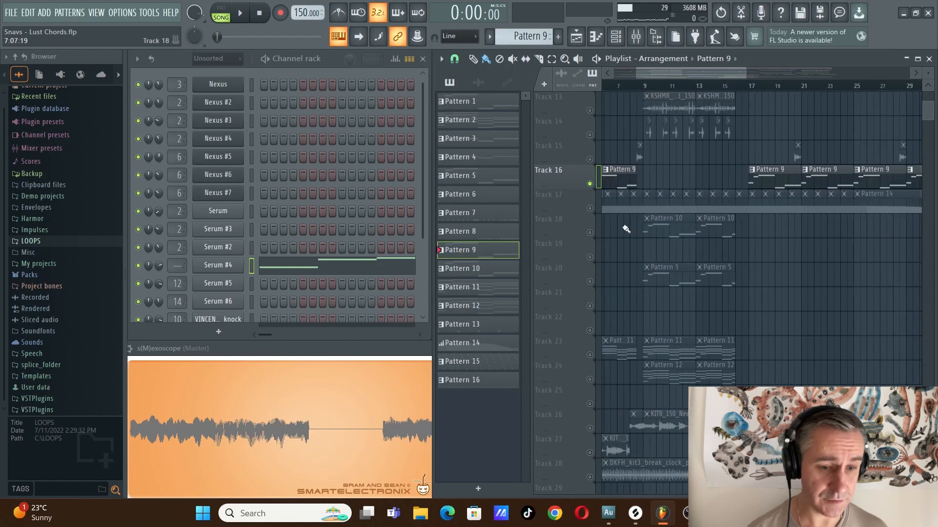
{"action": "scroll", "coordinate": [606, 200], "scroll_direction": "right", "scroll_amount": 5}
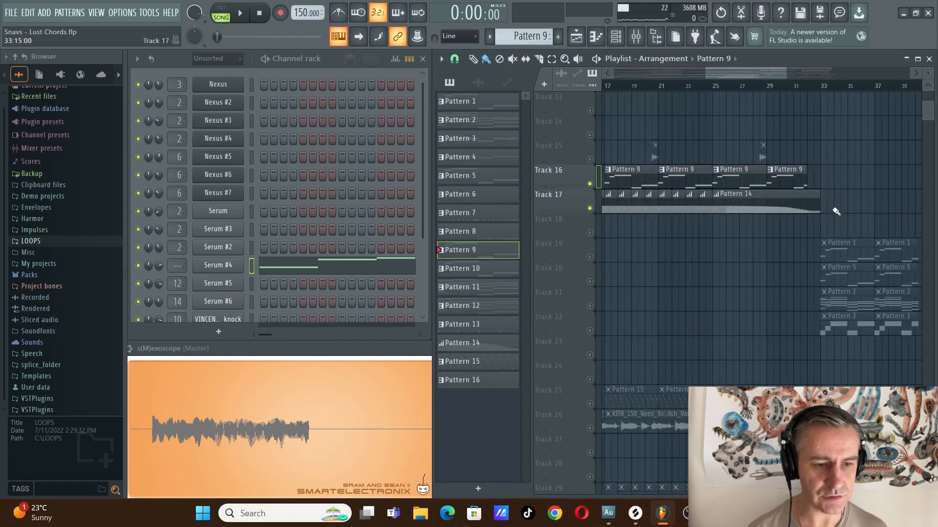
{"action": "key", "text": "space"}
{"action": "left_click", "coordinate": [776, 90]}
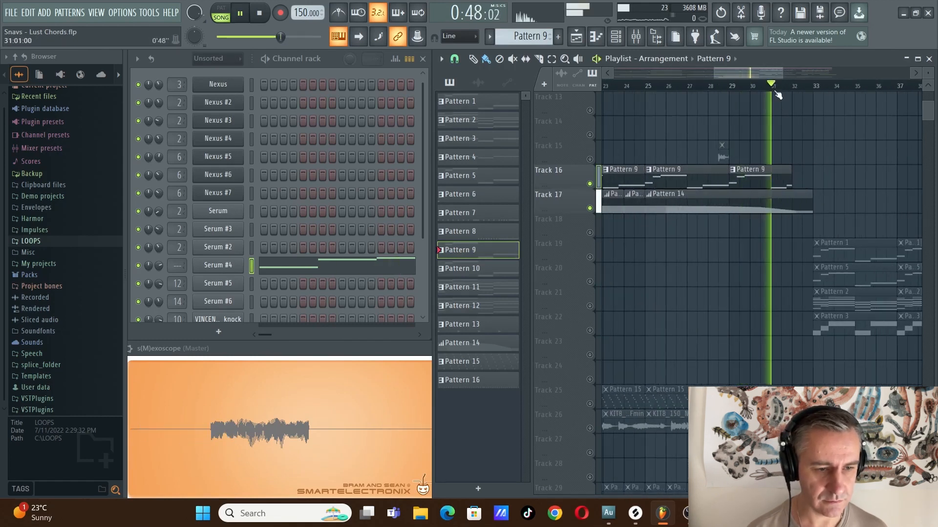
{"action": "scroll", "coordinate": [780, 205], "scroll_direction": "down", "scroll_amount": 2, "text": "ctrl"}
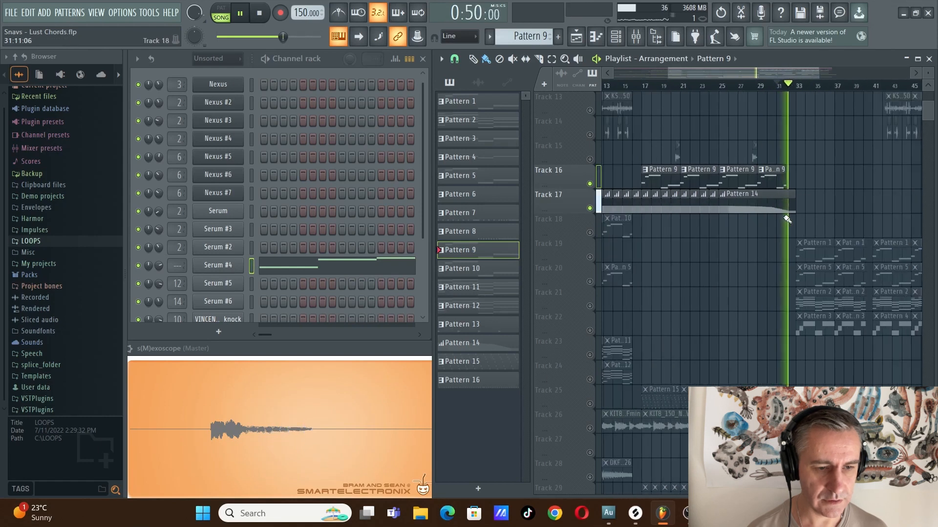
{"action": "key", "text": "space"}
{"action": "scroll", "coordinate": [770, 203], "scroll_direction": "down", "scroll_amount": 1, "text": "ctrl"}
{"action": "scroll", "coordinate": [724, 205], "scroll_direction": "up", "scroll_amount": 2, "text": "ctrl"}
{"action": "scroll", "coordinate": [797, 207], "scroll_direction": "down", "scroll_amount": 2, "text": "ctrl"}
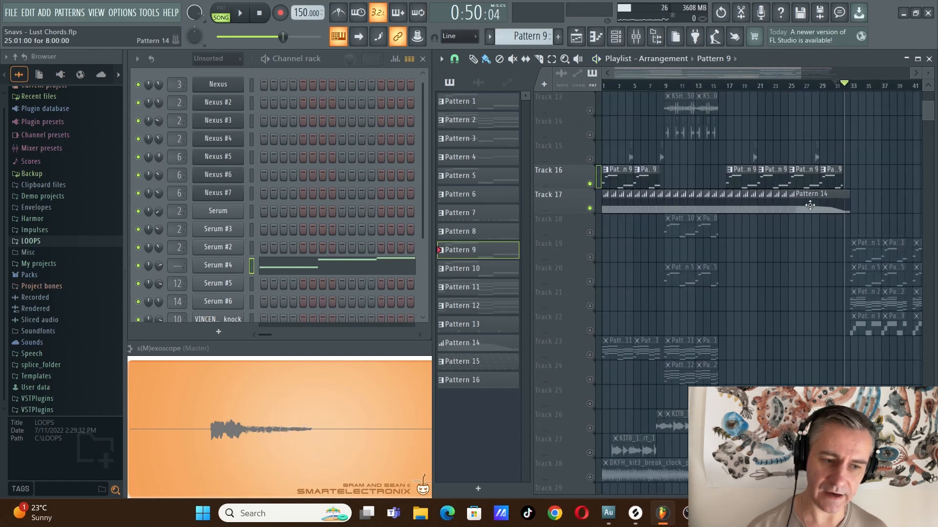
Solo Track 18, select Pattern 10 and set the playback position to bar 9.
{"action": "scroll", "coordinate": [874, 215], "scroll_direction": "up", "scroll_amount": 5}
{"action": "scroll", "coordinate": [802, 235], "scroll_direction": "down", "scroll_amount": 6}
{"action": "scroll", "coordinate": [714, 221], "scroll_direction": "up", "scroll_amount": 3, "text": "ctrl"}
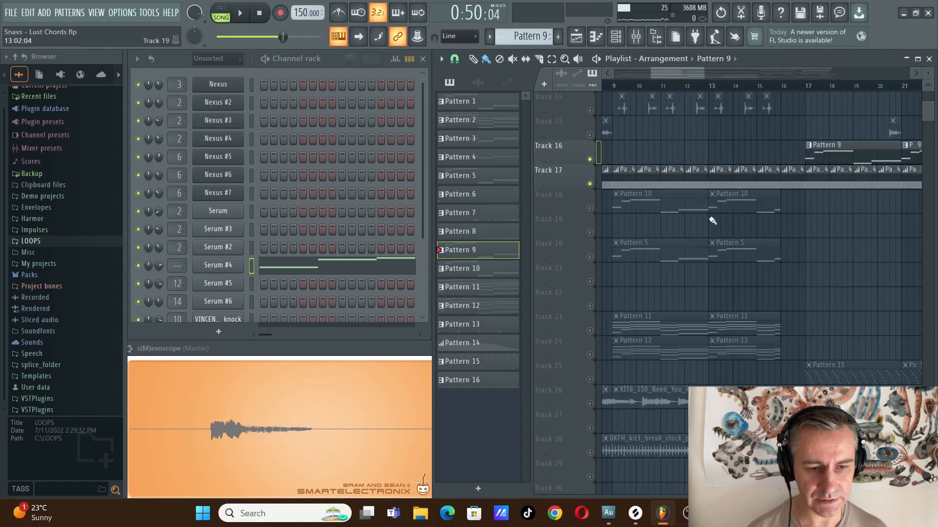
{"action": "scroll", "coordinate": [677, 218], "scroll_direction": "down", "scroll_amount": 1, "text": "ctrl"}
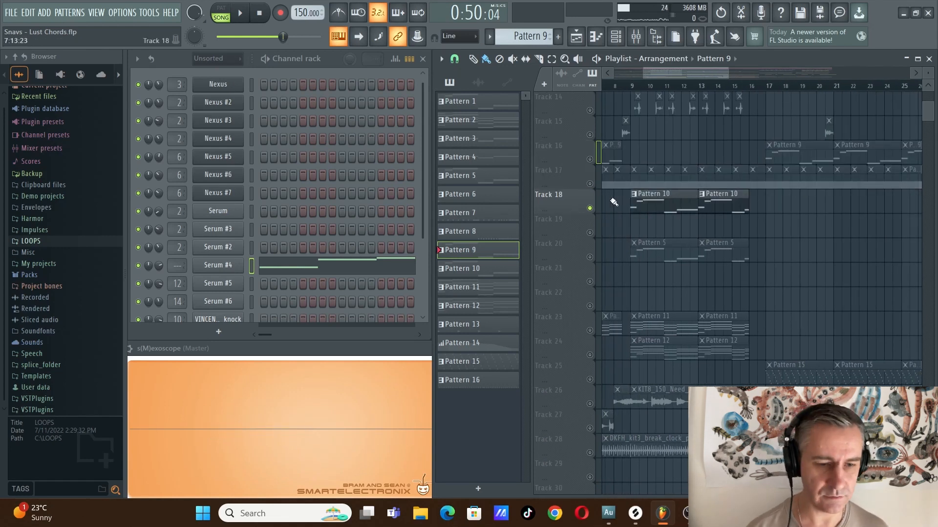
{"action": "left_click", "coordinate": [654, 201]}
Play Pattern 10 while examining its Serum #5 notes in the piano roll, close it and stop.
{"action": "scroll", "coordinate": [681, 215], "scroll_direction": "up", "scroll_amount": 9}
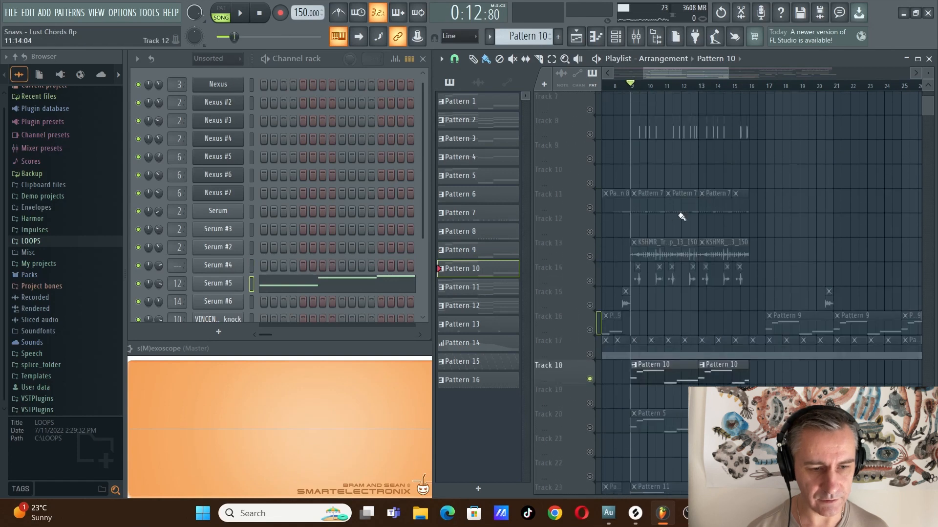
{"action": "scroll", "coordinate": [679, 188], "scroll_direction": "down", "scroll_amount": 8}
{"action": "key", "text": "space"}
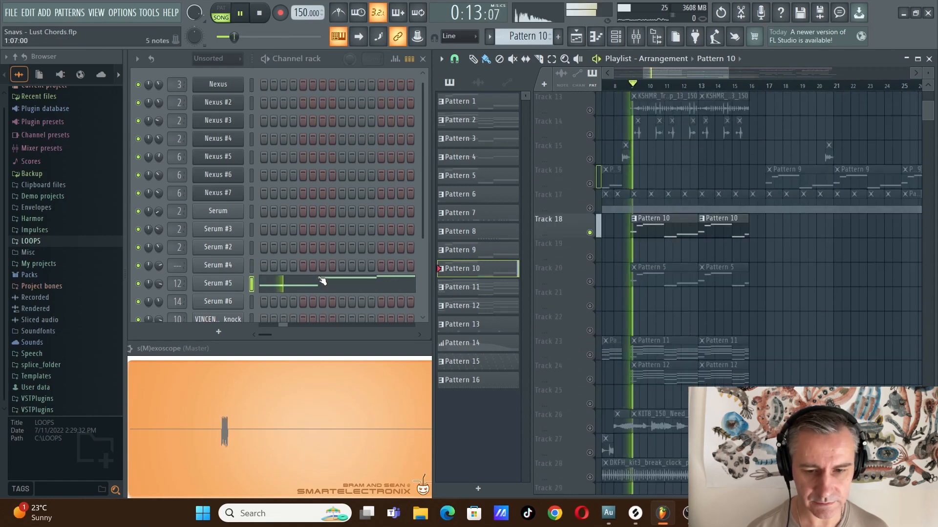
{"action": "left_click", "coordinate": [321, 283]}
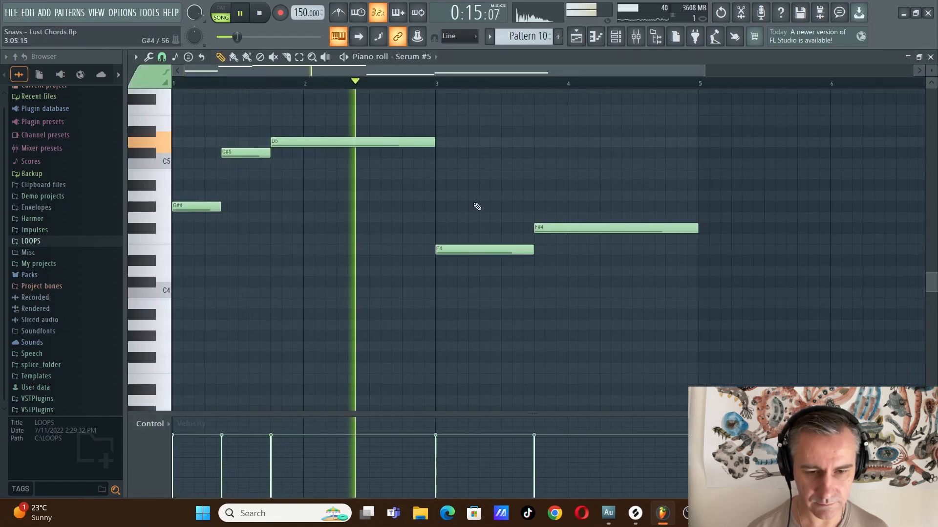
{"action": "key", "text": "Escape"}
{"action": "key", "text": "space"}
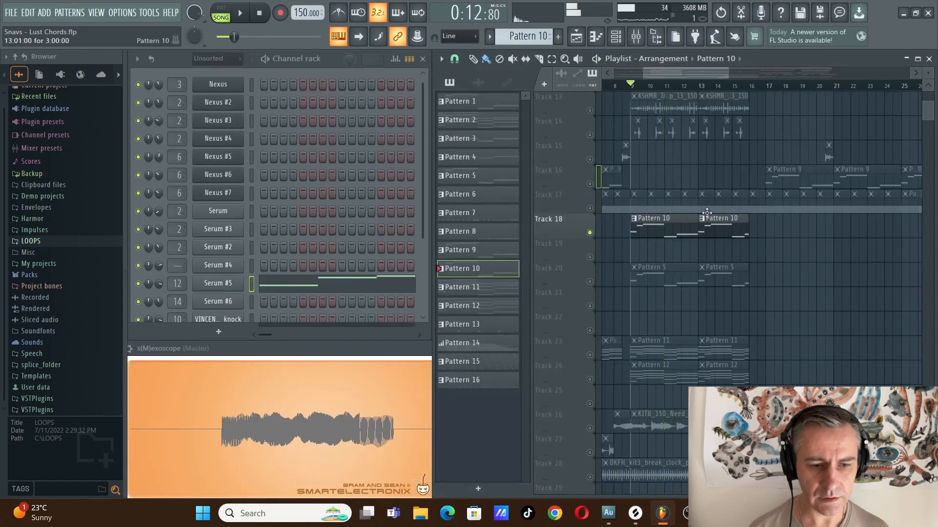
Enable Track 6 alongside Track 18, play both together from bar 9 and stop.
{"action": "scroll", "coordinate": [699, 240], "scroll_direction": "up", "scroll_amount": 2, "text": "ctrl"}
{"action": "scroll", "coordinate": [684, 244], "scroll_direction": "up", "scroll_amount": 6}
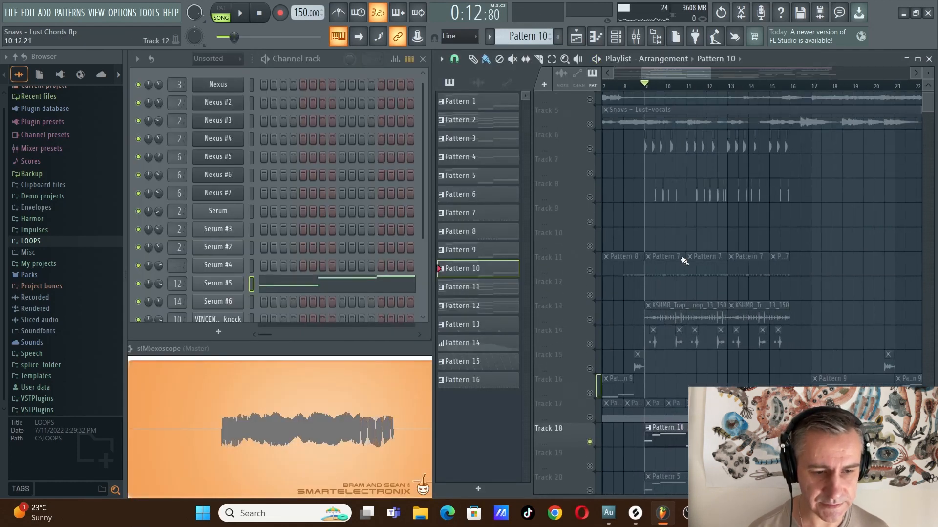
{"action": "scroll", "coordinate": [635, 238], "scroll_direction": "down", "scroll_amount": 6}
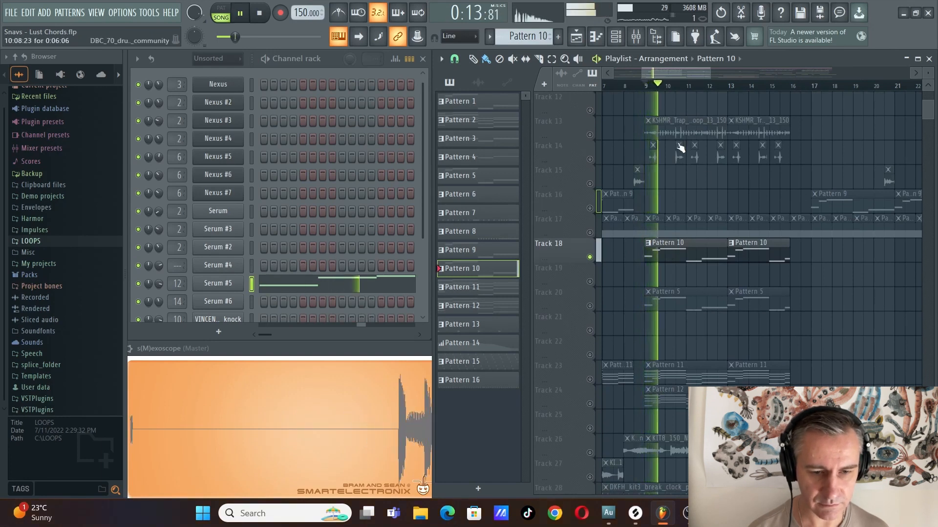
{"action": "key", "text": "space"}
{"action": "scroll", "coordinate": [656, 157], "scroll_direction": "up", "scroll_amount": 5}
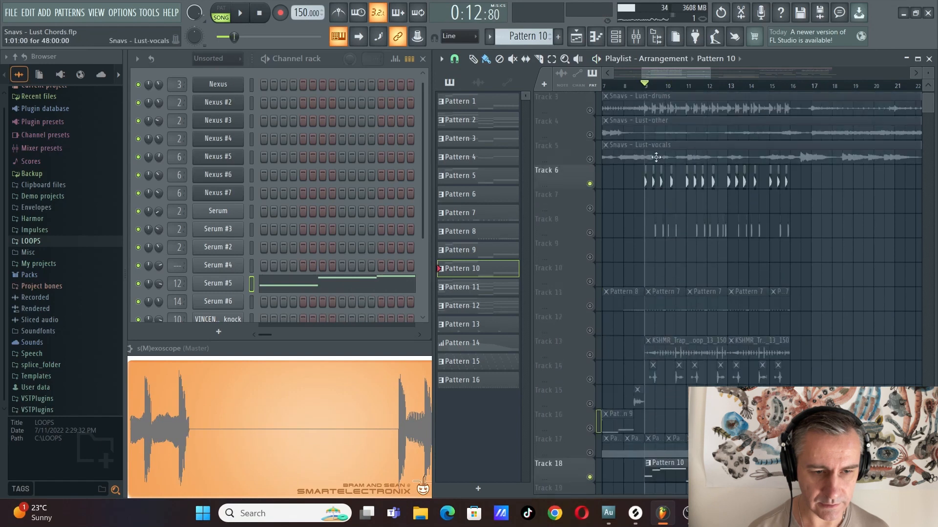
Solo Track 20 and select its Pattern 5 at bar 9.
{"action": "scroll", "coordinate": [653, 179], "scroll_direction": "down", "scroll_amount": 8}
{"action": "scroll", "coordinate": [684, 173], "scroll_direction": "down", "scroll_amount": 4, "text": "ctrl"}
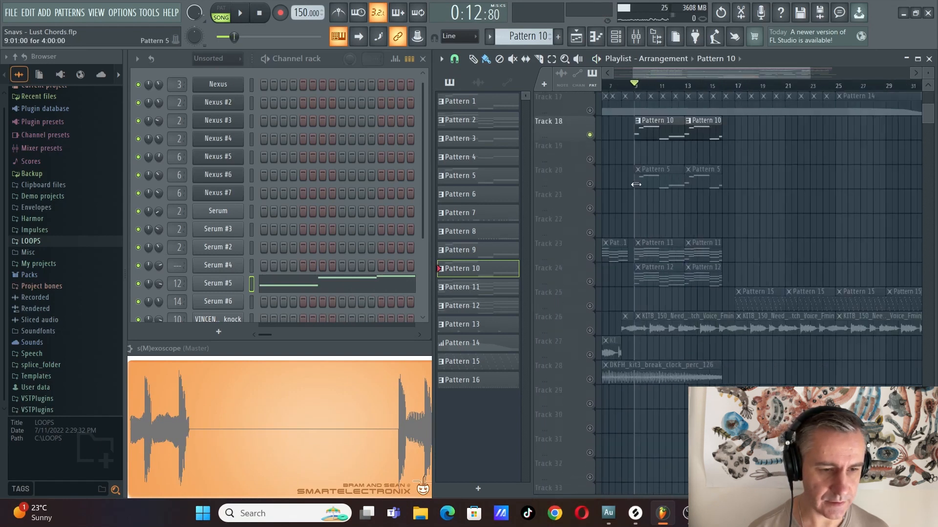
{"action": "scroll", "coordinate": [709, 184], "scroll_direction": "up", "scroll_amount": 3}
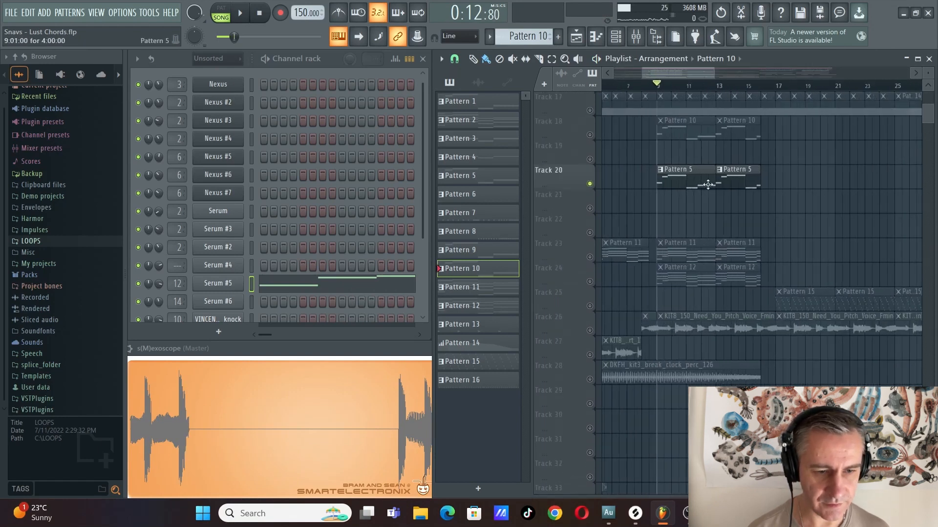
{"action": "scroll", "coordinate": [658, 185], "scroll_direction": "right", "scroll_amount": 1}
{"action": "double_click", "coordinate": [658, 185]}
Play Pattern 5 from bar 9, check its Nexus #2 notes in the piano roll and stop.
{"action": "key", "text": "space"}
{"action": "left_click", "coordinate": [331, 103]}
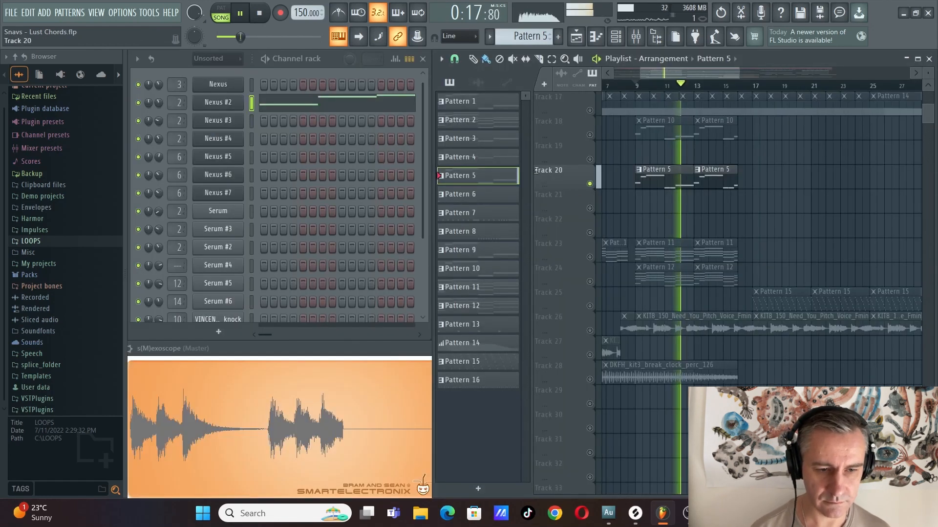
{"action": "key", "text": "space"}
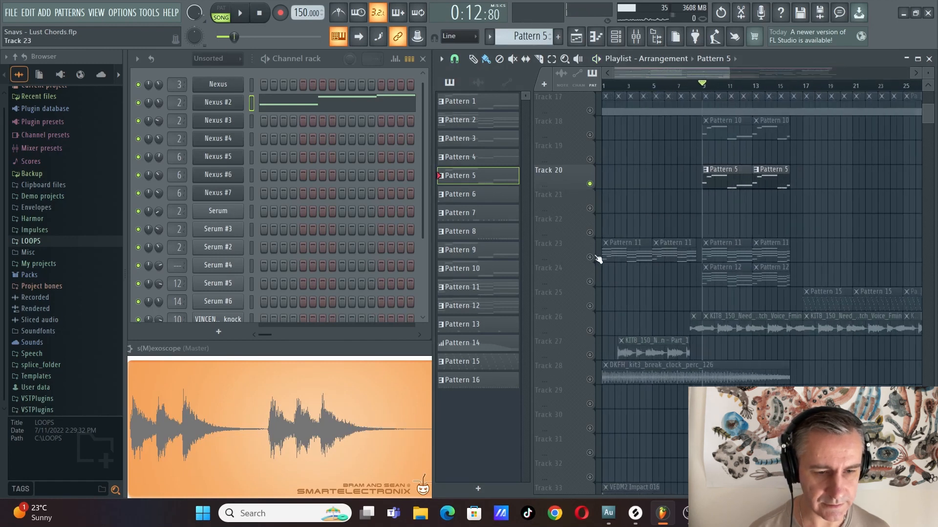
Solo Track 23 and select its Pattern 11, keeping the playback position at bar 9.
{"action": "right_click", "coordinate": [590, 257]}
{"action": "scroll", "coordinate": [698, 219], "scroll_direction": "up", "scroll_amount": 4}
{"action": "scroll", "coordinate": [650, 245], "scroll_direction": "down", "scroll_amount": 3}
{"action": "left_click", "coordinate": [646, 247]}
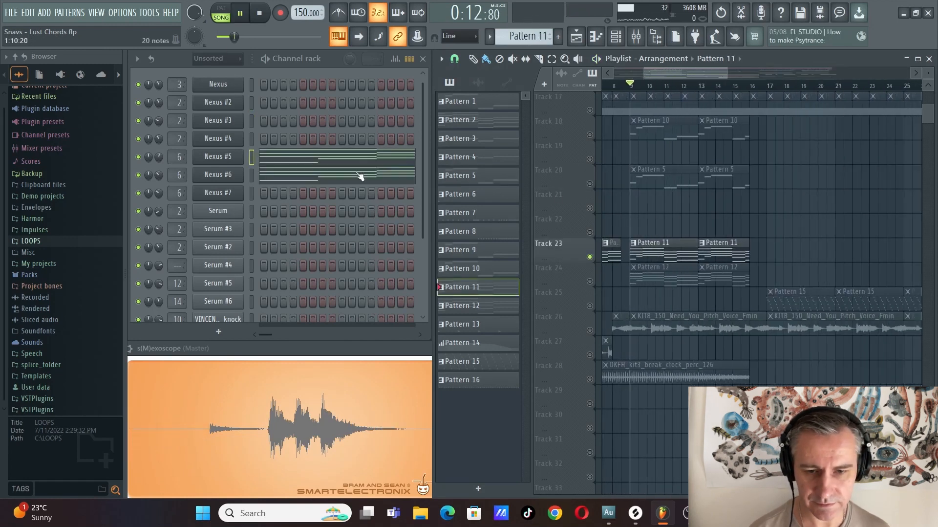
Play Pattern 11 while examining its Nexus #5 chords in the piano roll, close it and stop.
{"action": "key", "text": "space"}
{"action": "left_click", "coordinate": [329, 160]}
{"action": "scroll", "coordinate": [329, 160], "scroll_direction": "up", "scroll_amount": 2}
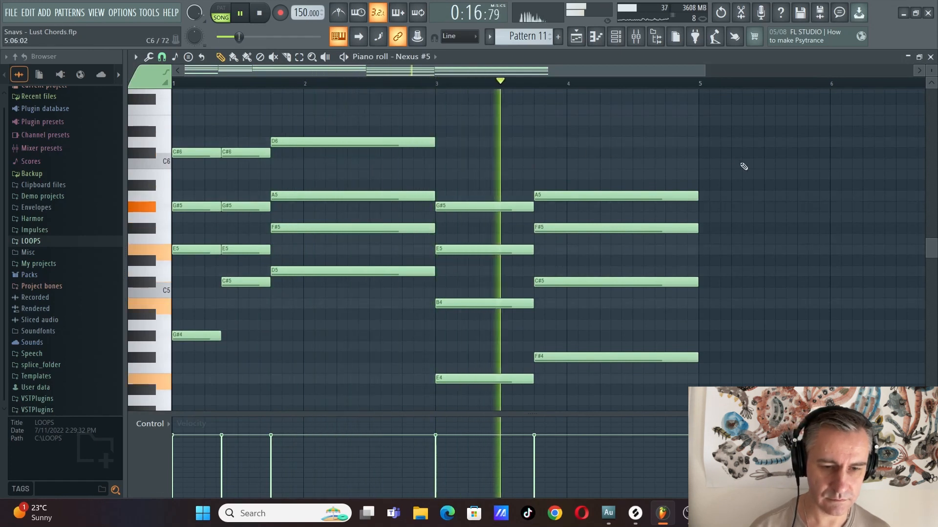
{"action": "key", "text": "Escape"}
{"action": "key", "text": "space"}
Play Pattern 12 on the soloed Track 24 while examining its Nexus #7 chords in the piano roll, and stop.
{"action": "left_click", "coordinate": [650, 274]}
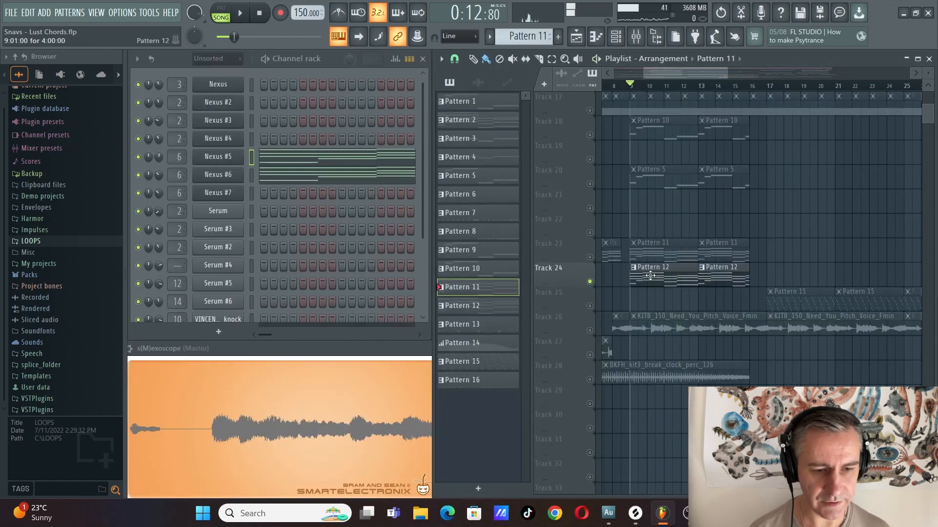
{"action": "left_click", "coordinate": [342, 200]}
{"action": "key", "text": "space"}
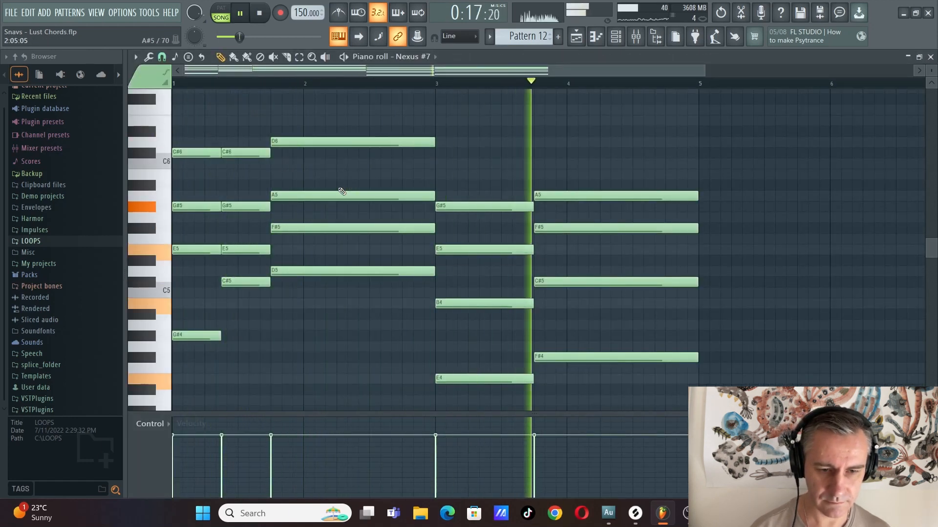
{"action": "key", "text": "F7"}
{"action": "key", "text": "space"}
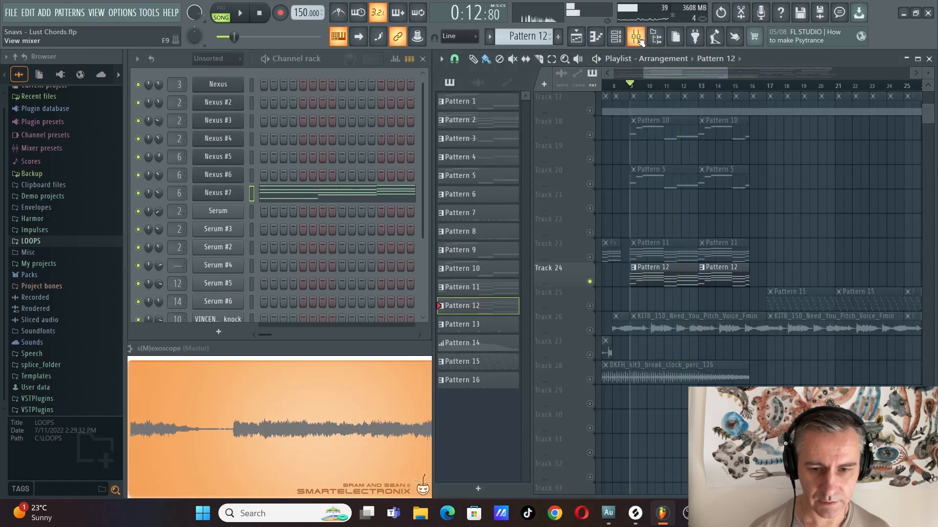
Select Insert 6 in the mixer and open its Lofi Oddity effect.
{"action": "left_click", "coordinate": [637, 37]}
{"action": "left_click", "coordinate": [242, 226]}
{"action": "left_click", "coordinate": [832, 237]}
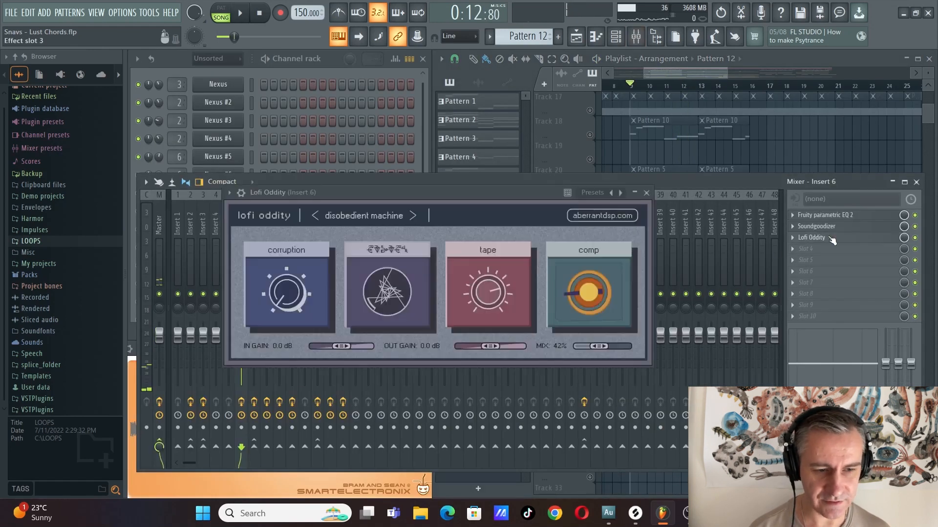
Close the mixer, examine Lofi Oddity's disobedient machine settings, and close the effect.
{"action": "left_click_drag", "start_coordinate": [447, 178], "coordinate": [458, 205]}
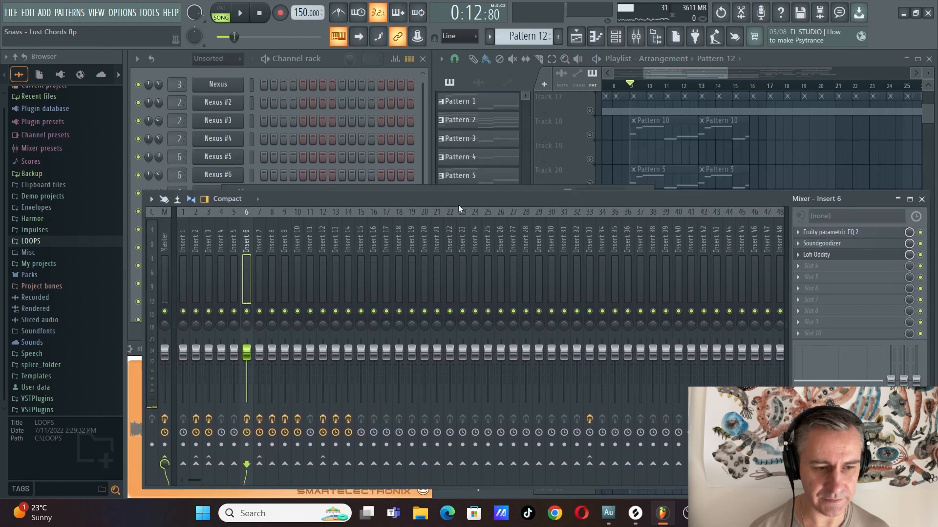
{"action": "left_click", "coordinate": [923, 200]}
{"action": "left_click_drag", "start_coordinate": [324, 202], "coordinate": [320, 149]}
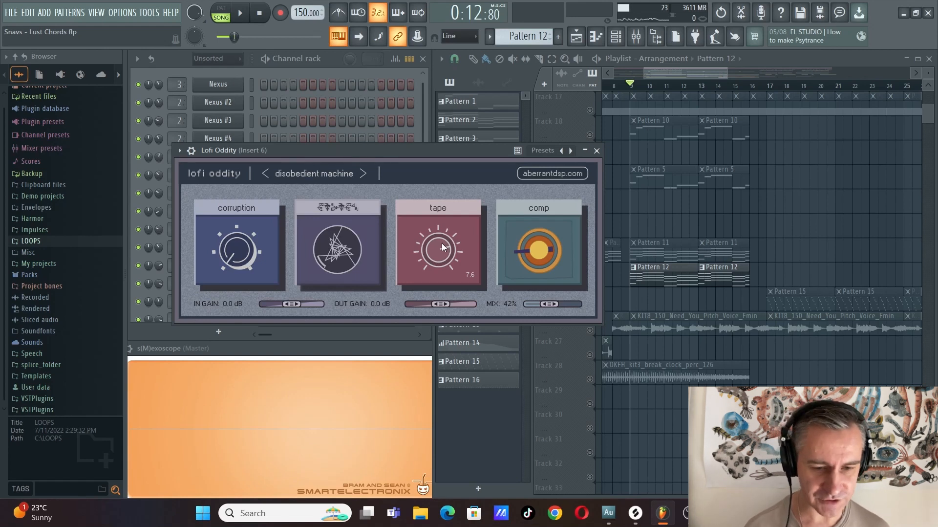
{"action": "left_click", "coordinate": [596, 150]}
Solo Track 25, set the playback position to bar 17 and select its Pattern 15.
{"action": "scroll", "coordinate": [717, 232], "scroll_direction": "right", "scroll_amount": 1}
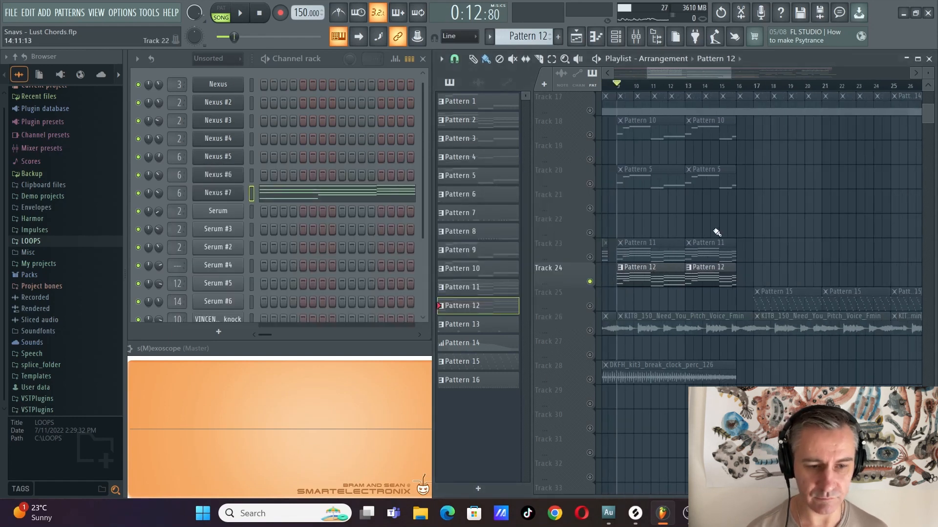
{"action": "scroll", "coordinate": [620, 284], "scroll_direction": "down", "scroll_amount": 2}
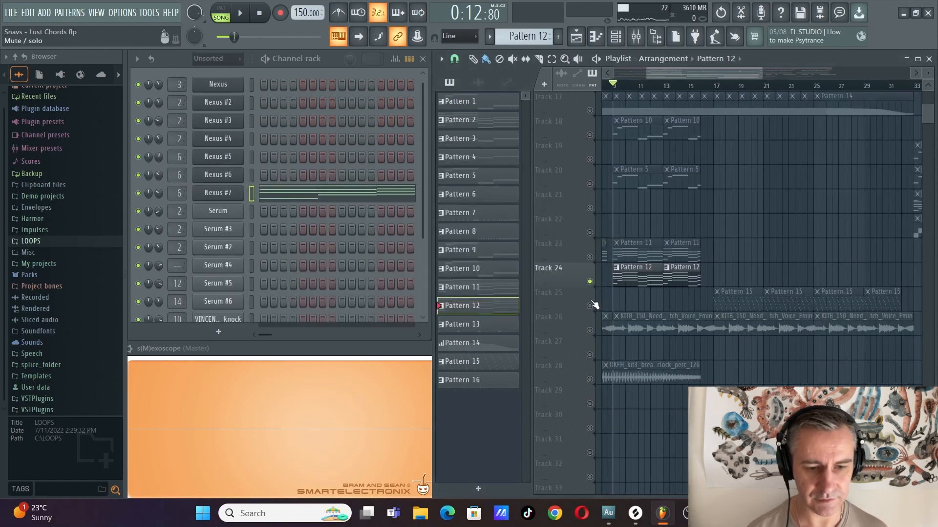
{"action": "right_click", "coordinate": [591, 306]}
{"action": "scroll", "coordinate": [826, 285], "scroll_direction": "up", "scroll_amount": 3}
{"action": "scroll", "coordinate": [676, 238], "scroll_direction": "down", "scroll_amount": 1}
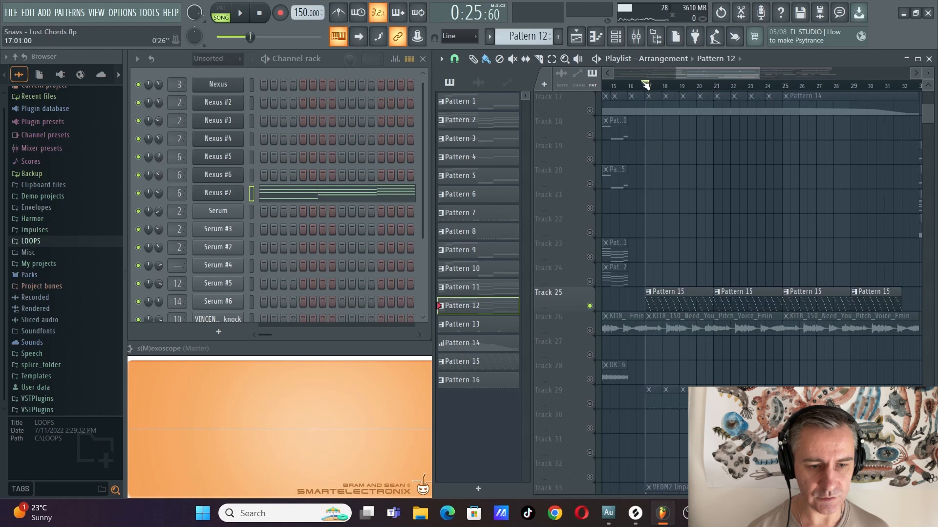
{"action": "scroll", "coordinate": [647, 86], "scroll_direction": "down", "scroll_amount": 2}
{"action": "left_click", "coordinate": [649, 303]}
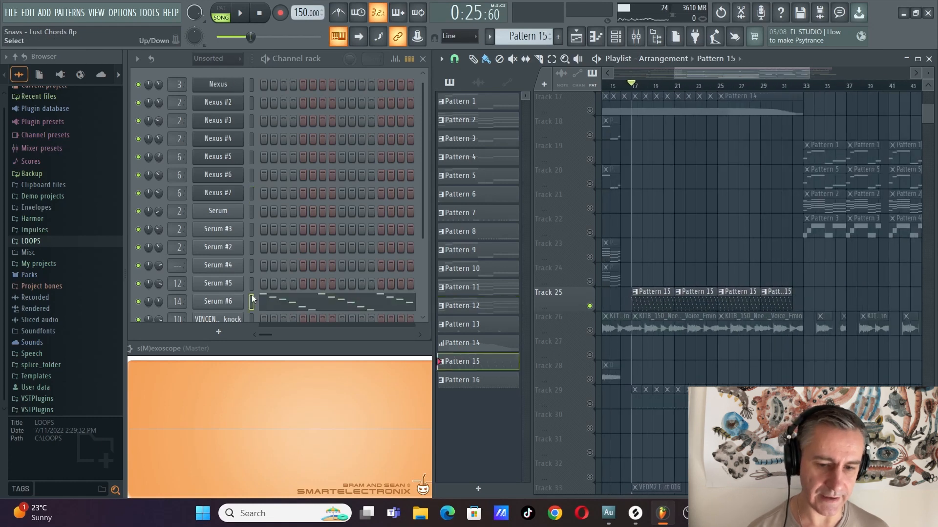
Play Pattern 15 while examining its Serum #6 arpeggio notes in the piano roll, close it and stop.
{"action": "left_click", "coordinate": [288, 303]}
{"action": "key", "text": "space"}
{"action": "scroll", "coordinate": [253, 266], "scroll_direction": "down", "scroll_amount": 2}
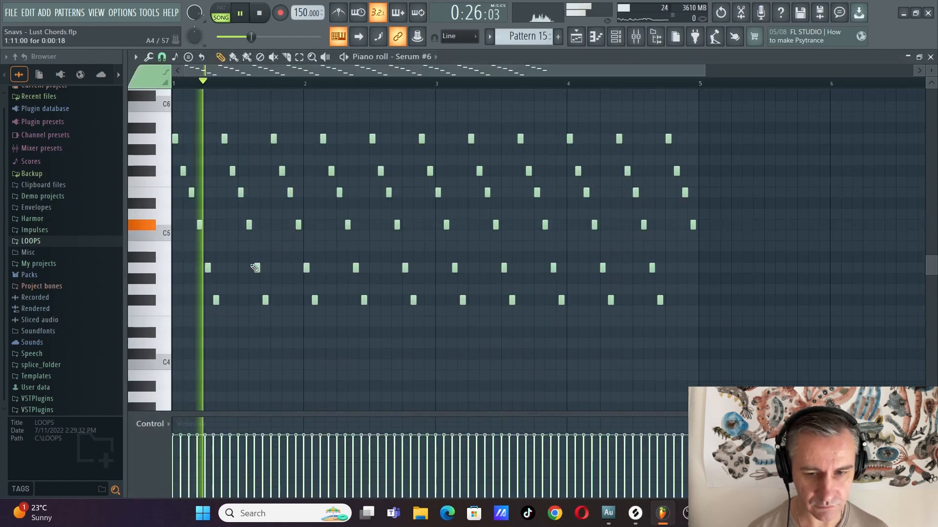
{"action": "scroll", "coordinate": [178, 201], "scroll_direction": "up", "scroll_amount": 2}
{"action": "scroll", "coordinate": [181, 202], "scroll_direction": "down", "scroll_amount": 2}
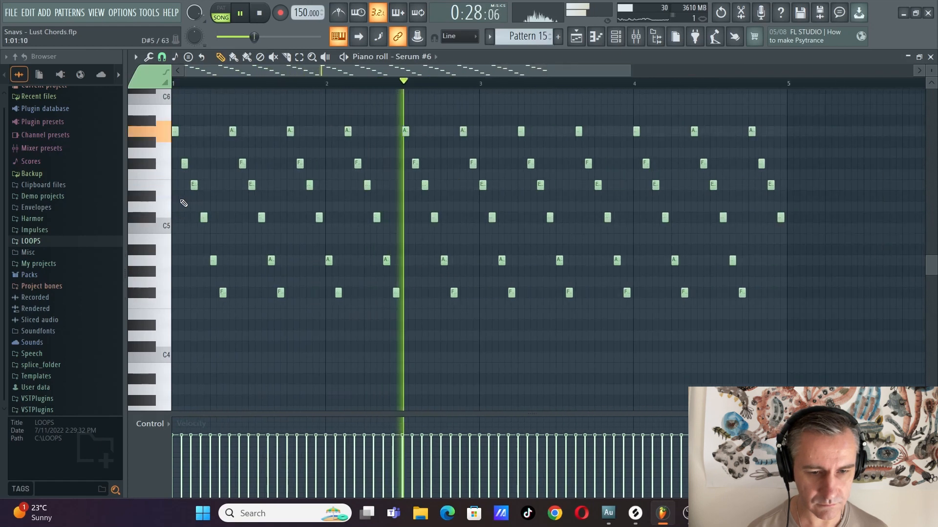
{"action": "scroll", "coordinate": [360, 236], "scroll_direction": "up", "scroll_amount": 3}
{"action": "key", "text": "Escape"}
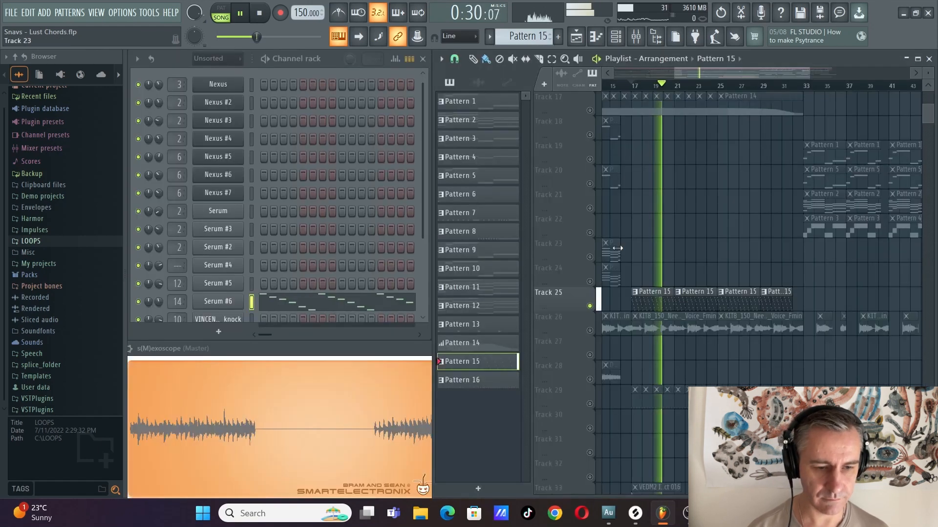
{"action": "key", "text": "space"}
Look over the Snavs - Lust stems, then solo Tracks 26 and 27 together with the playback position at bar 2.
{"action": "scroll", "coordinate": [713, 235], "scroll_direction": "down", "scroll_amount": 2}
{"action": "scroll", "coordinate": [705, 237], "scroll_direction": "up", "scroll_amount": 8}
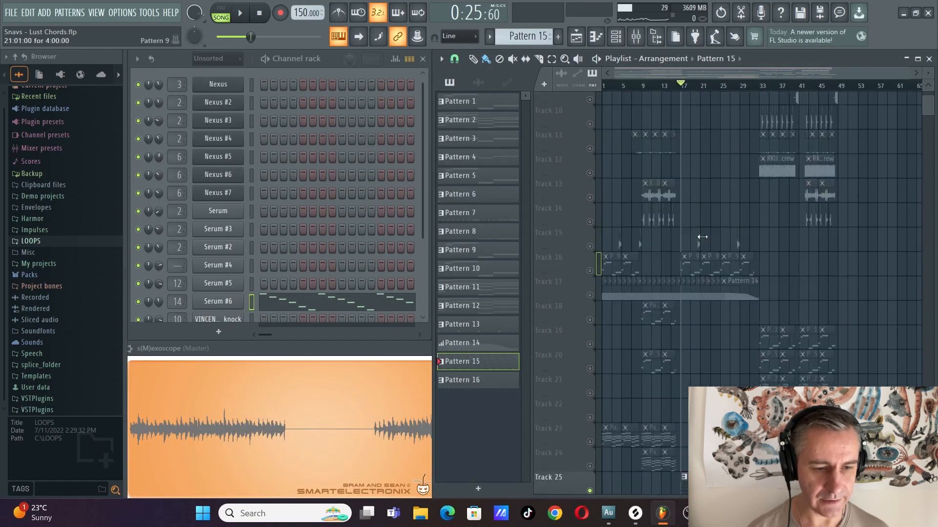
{"action": "scroll", "coordinate": [703, 238], "scroll_direction": "up", "scroll_amount": 4}
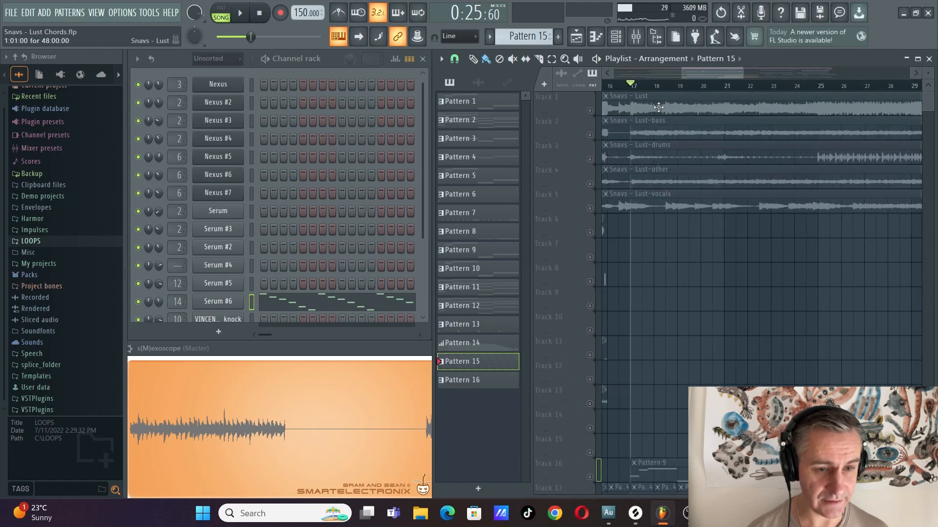
{"action": "scroll", "coordinate": [687, 278], "scroll_direction": "down", "scroll_amount": 10}
{"action": "scroll", "coordinate": [699, 249], "scroll_direction": "down", "scroll_amount": 3}
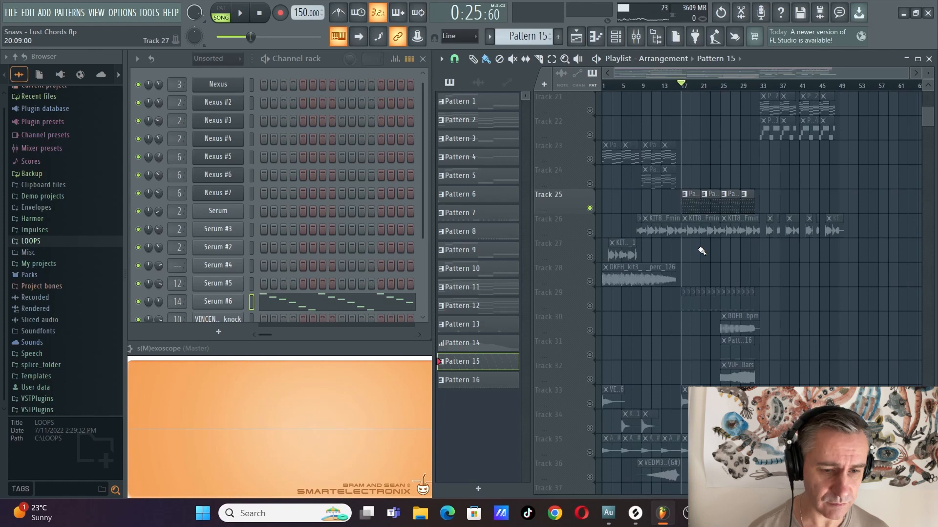
{"action": "left_click", "coordinate": [591, 233]}
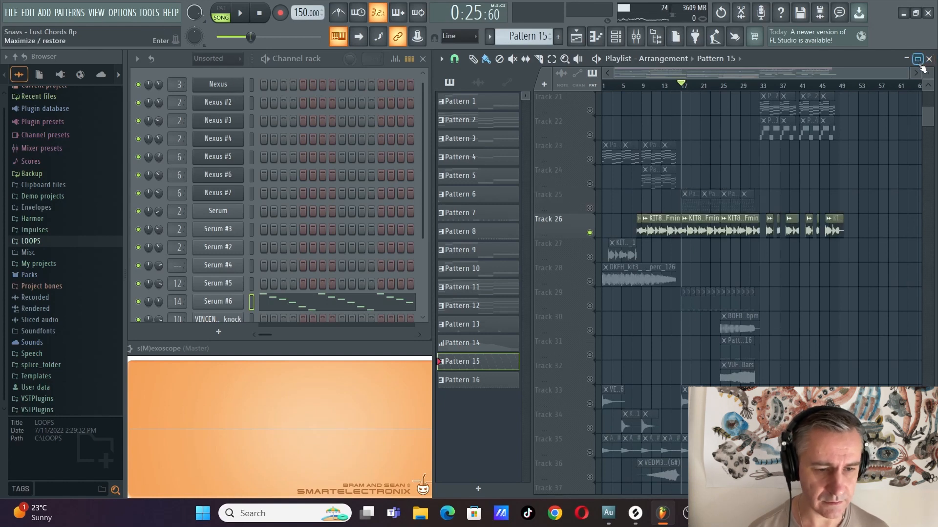
{"action": "scroll", "coordinate": [616, 235], "scroll_direction": "up", "scroll_amount": 3}
{"action": "scroll", "coordinate": [595, 243], "scroll_direction": "up", "scroll_amount": 4}
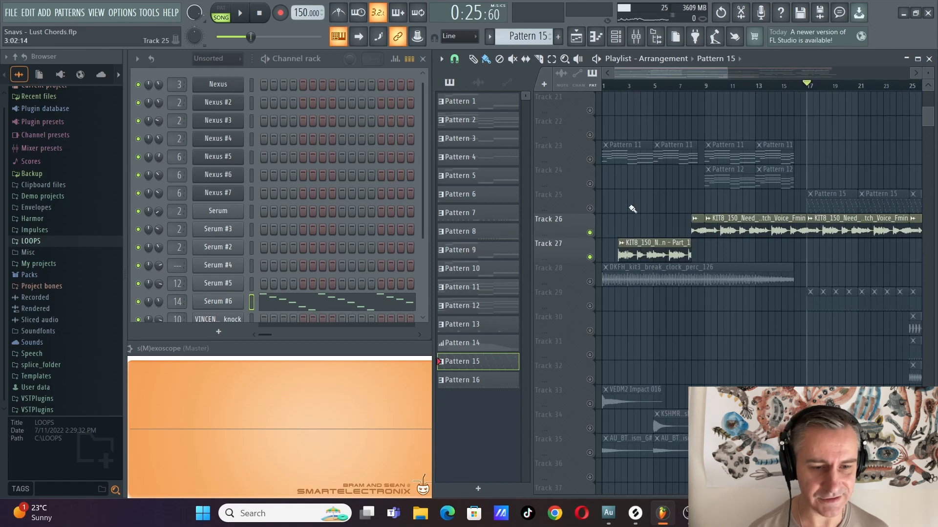
{"action": "scroll", "coordinate": [633, 98], "scroll_direction": "up", "scroll_amount": 2}
{"action": "scroll", "coordinate": [627, 254], "scroll_direction": "down", "scroll_amount": 2}
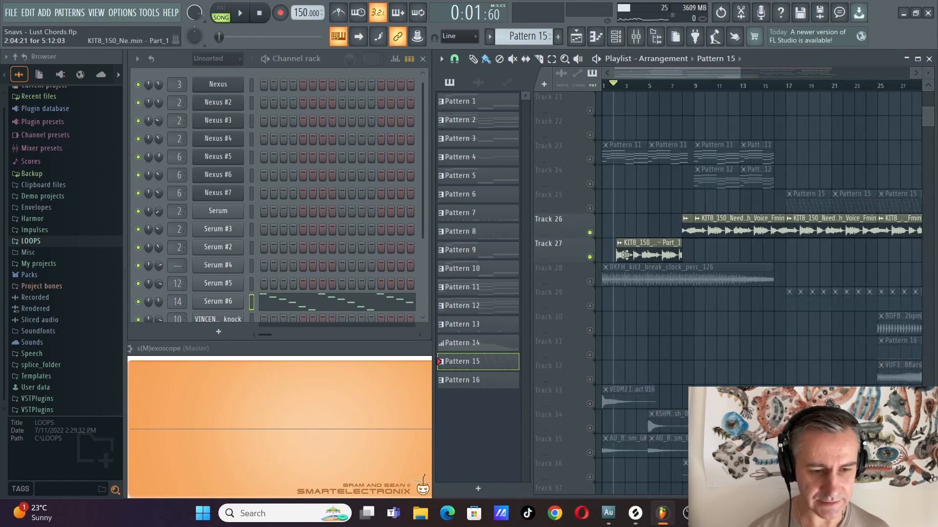
Examine the pitch shift of Track 27's KIT8_150_Need_You_Pitch_Voice_Fmin - Part_1 clip, close its settings, and play the clip from bar 2.
{"action": "left_click", "coordinate": [632, 250]}
{"action": "scroll", "coordinate": [387, 218], "scroll_direction": "down", "scroll_amount": 2}
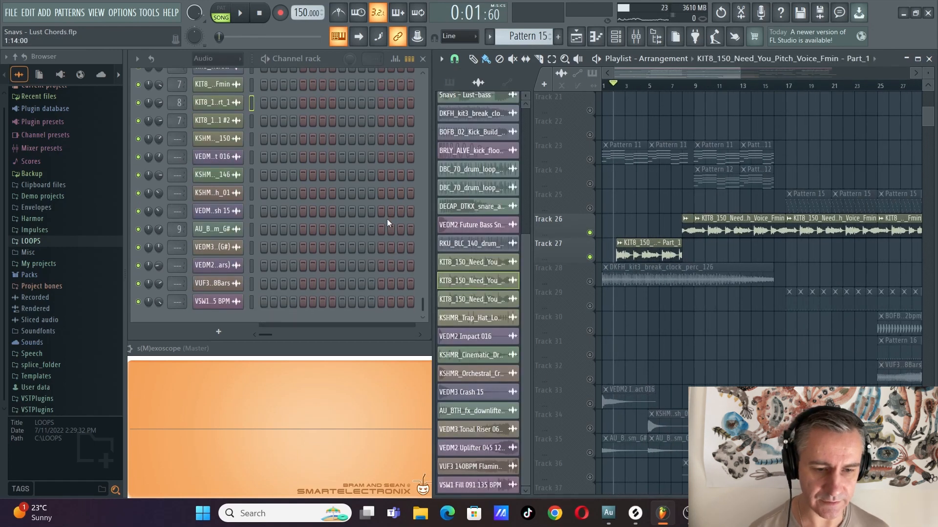
{"action": "double_click", "coordinate": [640, 254]}
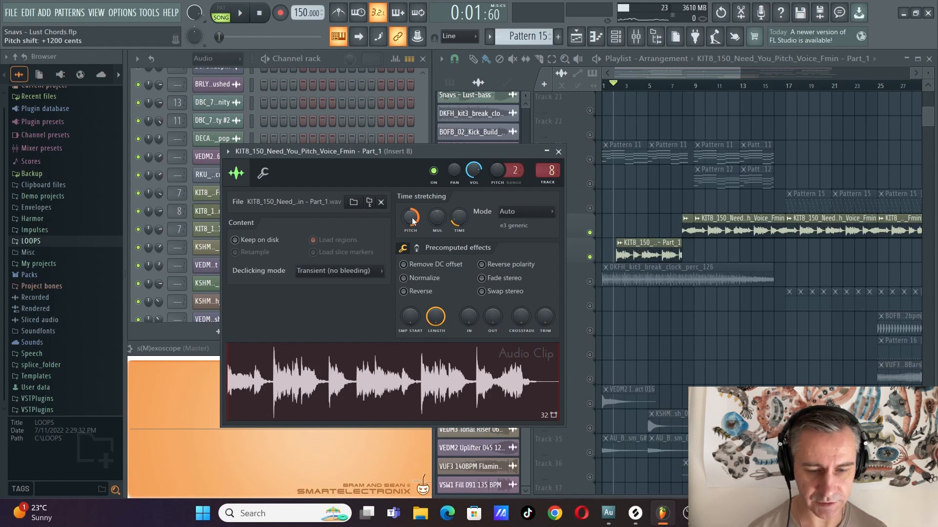
{"action": "key", "text": "space"}
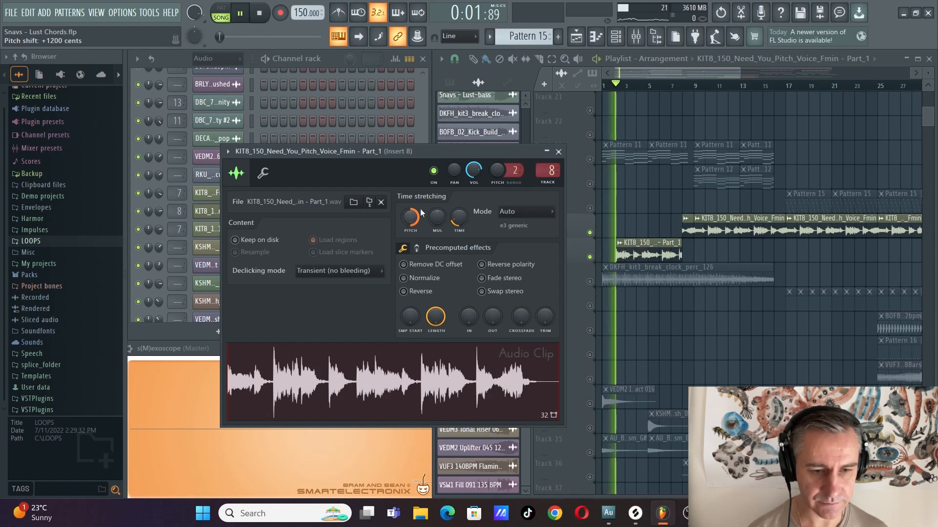
{"action": "left_click", "coordinate": [558, 152]}
{"action": "scroll", "coordinate": [657, 226], "scroll_direction": "up", "scroll_amount": 5, "text": "ctrl"}
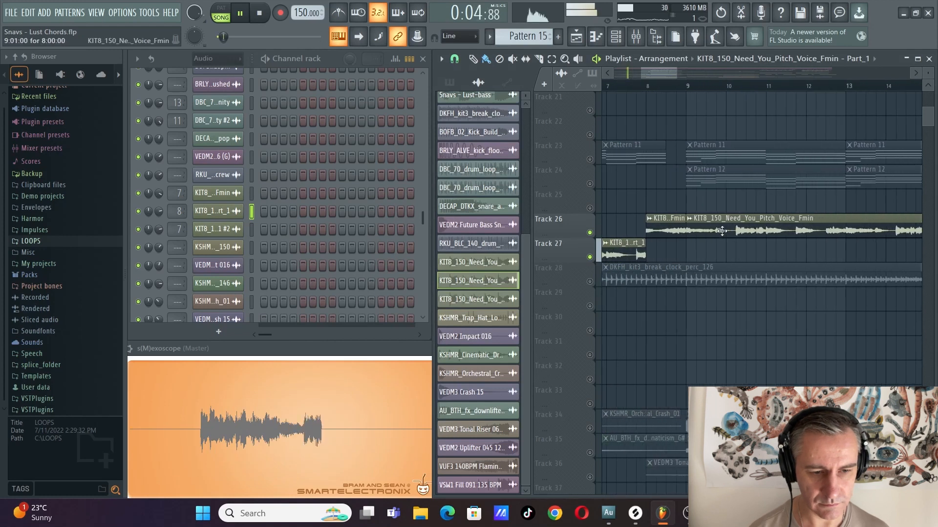
{"action": "key", "text": "space"}
Play the Track 26 vocal clips from bar 9 while looking over their arrangement, and stop.
{"action": "left_click", "coordinate": [634, 87]}
{"action": "scroll", "coordinate": [604, 195], "scroll_direction": "down", "scroll_amount": 5, "text": "ctrl"}
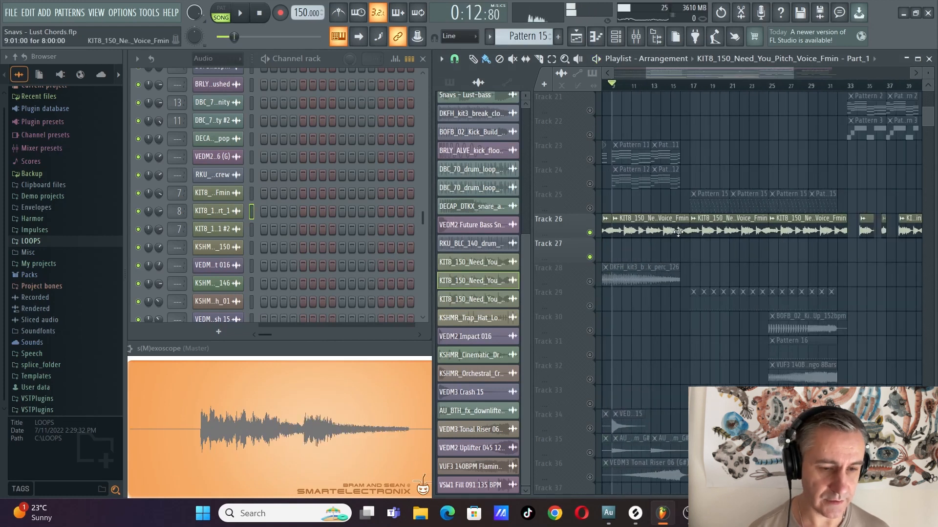
{"action": "scroll", "coordinate": [625, 242], "scroll_direction": "up", "scroll_amount": 3, "text": "ctrl"}
{"action": "key", "text": "space"}
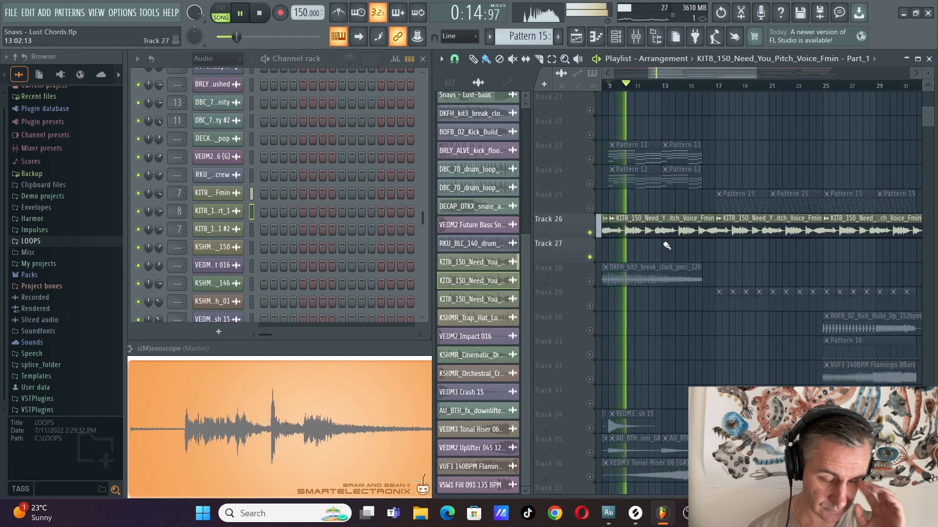
{"action": "scroll", "coordinate": [669, 243], "scroll_direction": "down", "scroll_amount": 4, "text": "ctrl"}
{"action": "scroll", "coordinate": [802, 259], "scroll_direction": "up", "scroll_amount": 5, "text": "ctrl"}
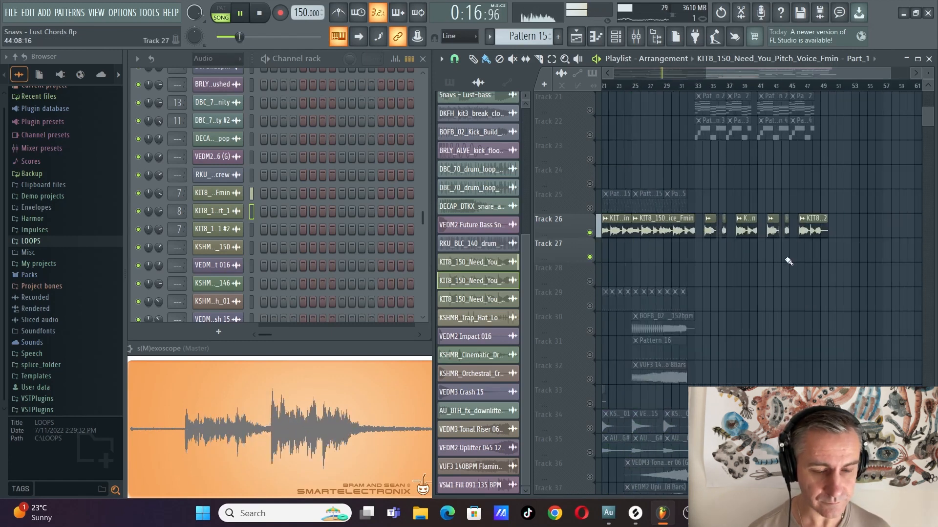
{"action": "scroll", "coordinate": [743, 259], "scroll_direction": "down", "scroll_amount": 2, "text": "ctrl"}
{"action": "key", "text": "space"}
Maximize the playlist and audition the chopped Track 26 vocal clips from bar 34.
{"action": "scroll", "coordinate": [802, 195], "scroll_direction": "down", "scroll_amount": 2, "text": "ctrl"}
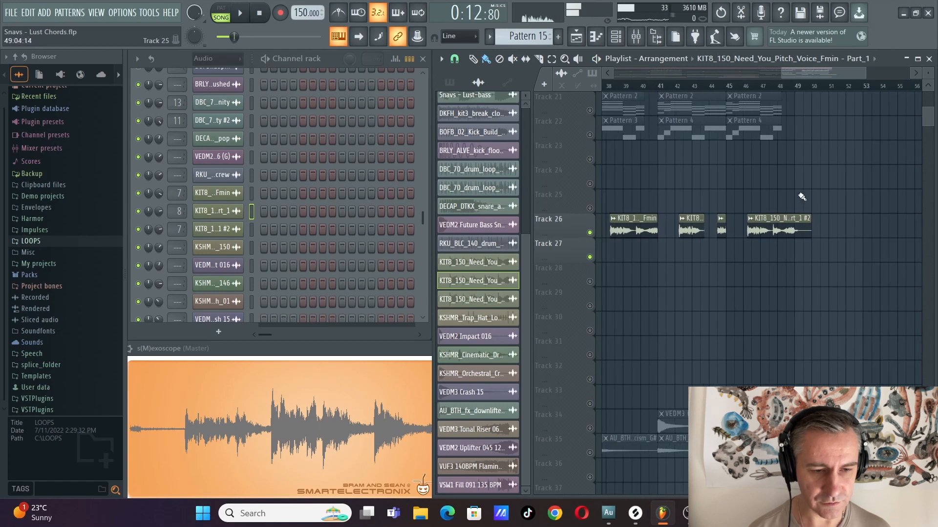
{"action": "scroll", "coordinate": [742, 188], "scroll_direction": "up", "scroll_amount": 2, "text": "ctrl"}
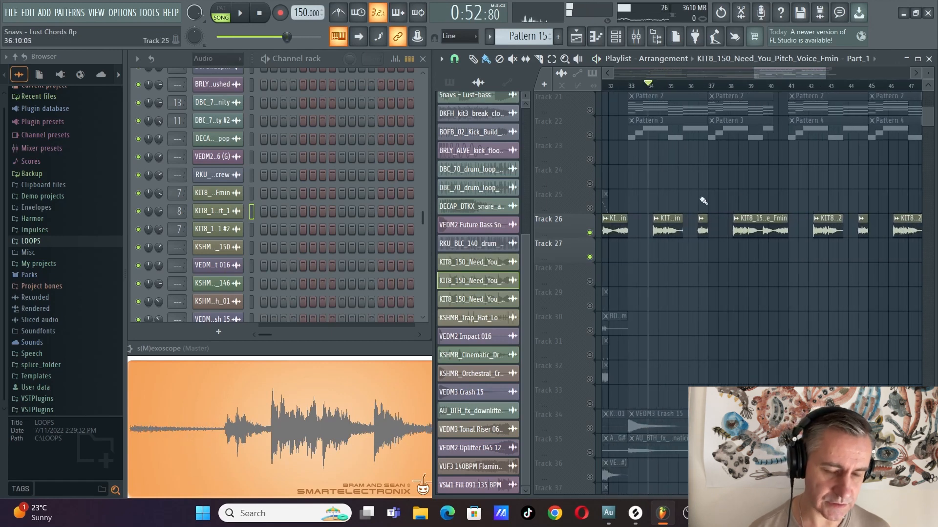
{"action": "left_click", "coordinate": [918, 58]}
{"action": "scroll", "coordinate": [503, 241], "scroll_direction": "up", "scroll_amount": 3, "text": "ctrl"}
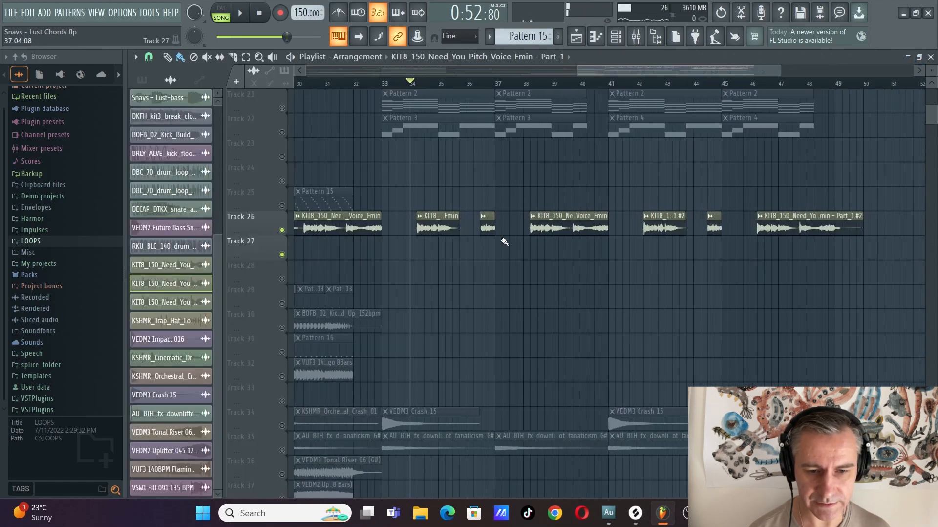
{"action": "scroll", "coordinate": [477, 244], "scroll_direction": "down", "scroll_amount": 2, "text": "ctrl"}
{"action": "key", "text": "space"}
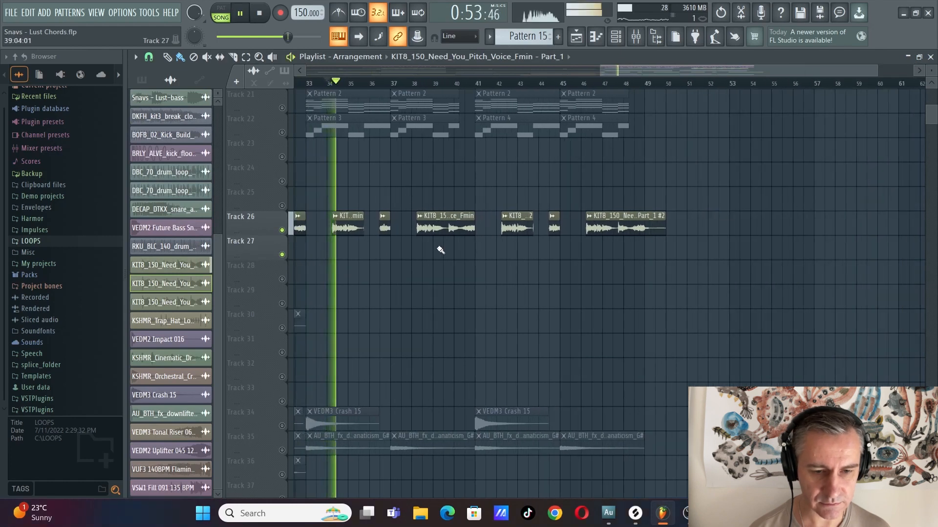
{"action": "key", "text": "space"}
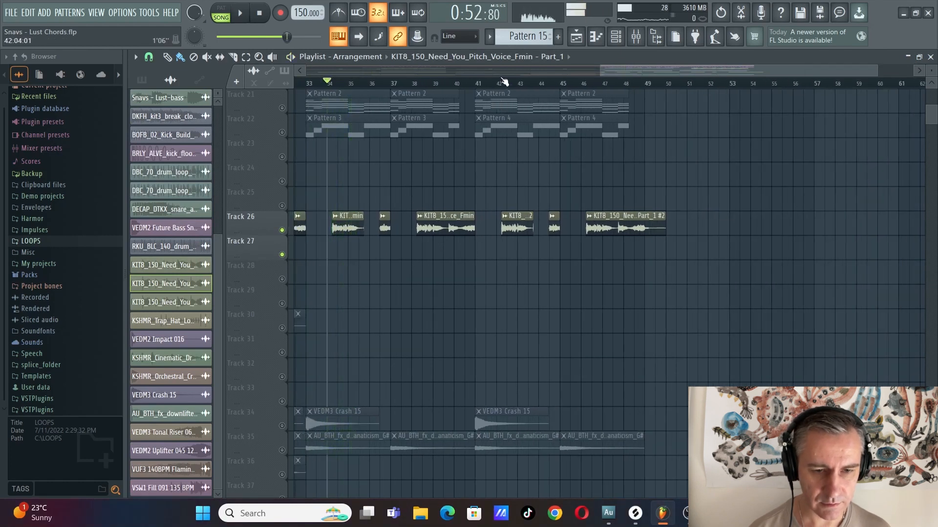
Play the Part_1 #2 vocal chops on Track 26 from bar 42 and stop.
{"action": "key", "text": "space"}
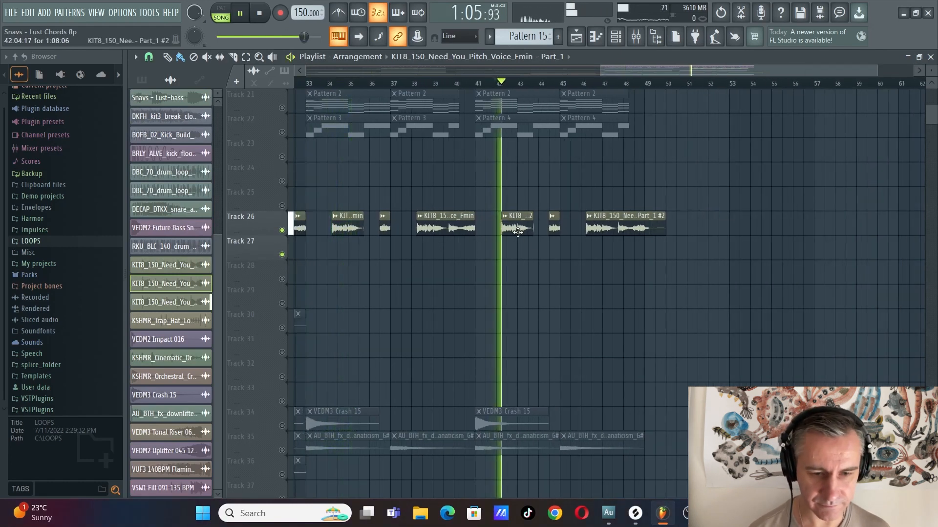
{"action": "scroll", "coordinate": [738, 259], "scroll_direction": "down", "scroll_amount": 3, "text": "ctrl"}
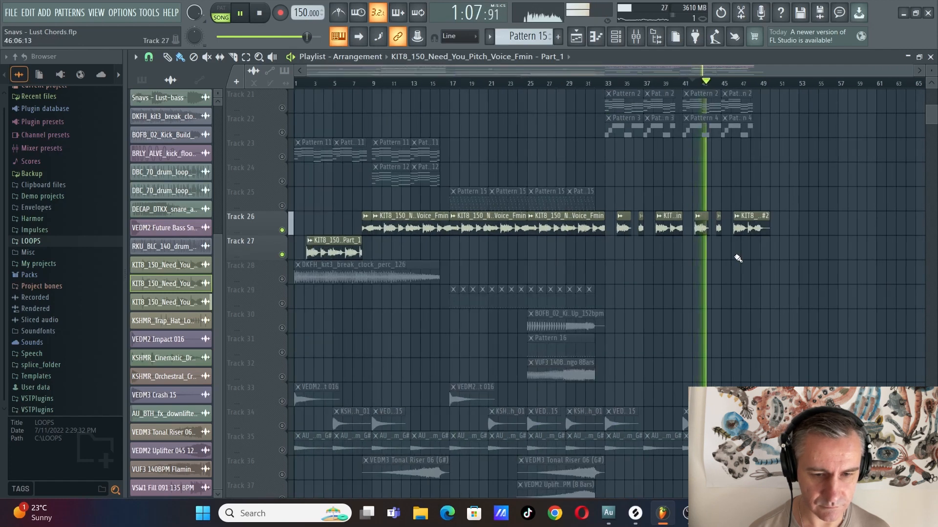
{"action": "key", "text": "space"}
Solo Track 28 and audition its DKFH_kit3_break_clock_perc_126 clip from the start of the song.
{"action": "right_click", "coordinate": [282, 279]}
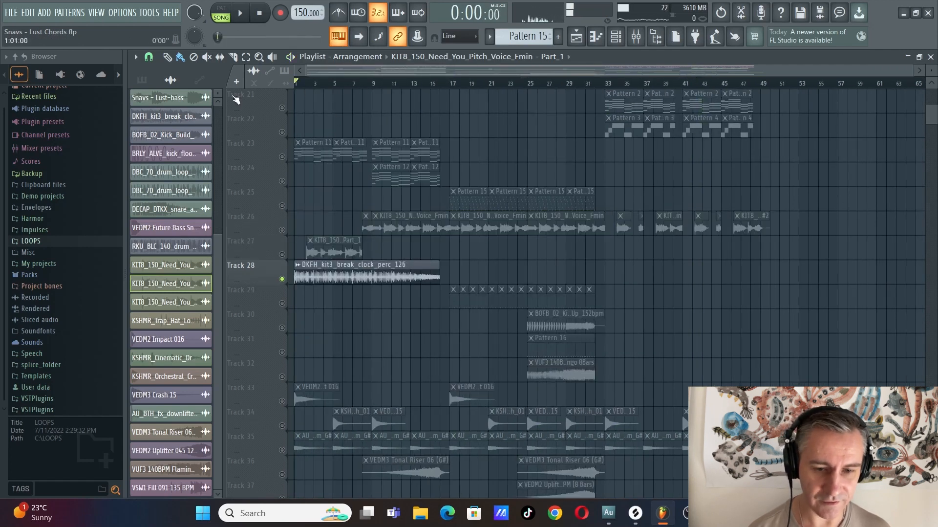
{"action": "double_click", "coordinate": [394, 276]}
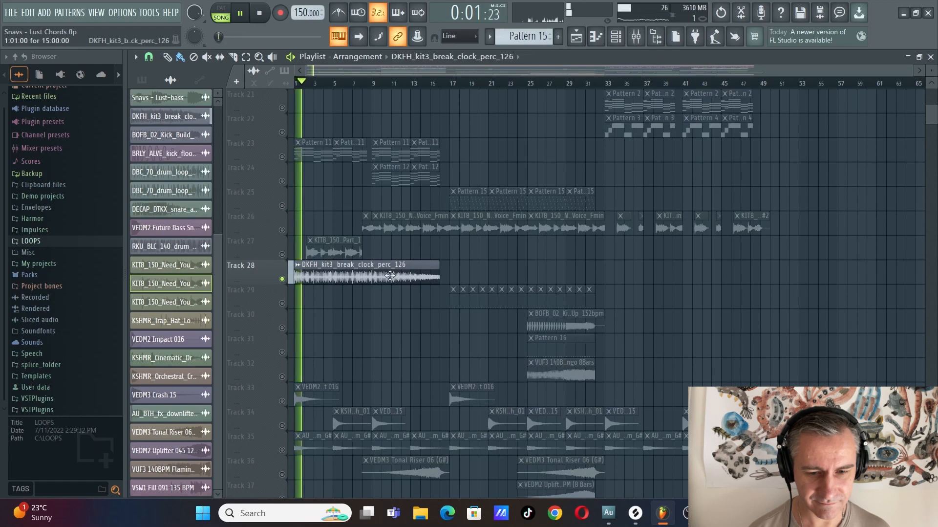
{"action": "key", "text": "Escape"}
{"action": "key", "text": "space"}
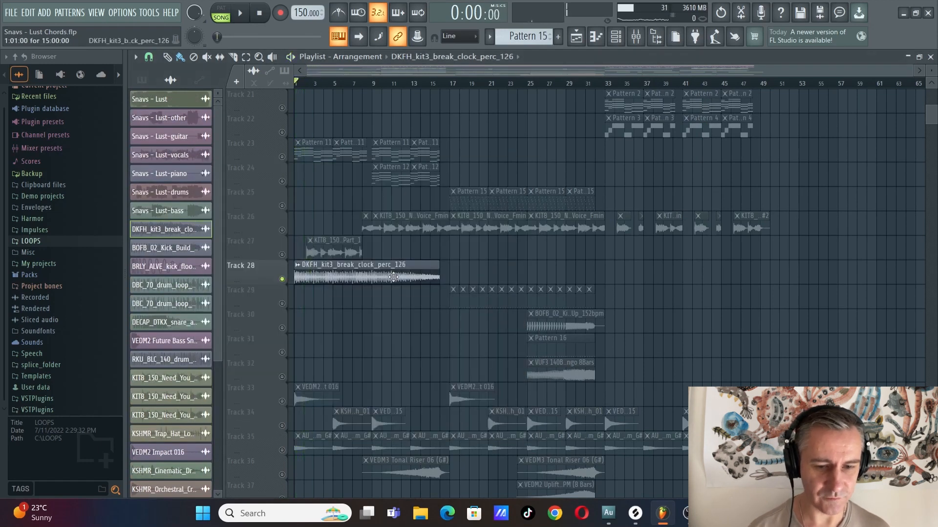
Solo Track 29, audition its repeated pattern clips from bar 17, and restore the playlist to its smaller size.
{"action": "right_click", "coordinate": [282, 304]}
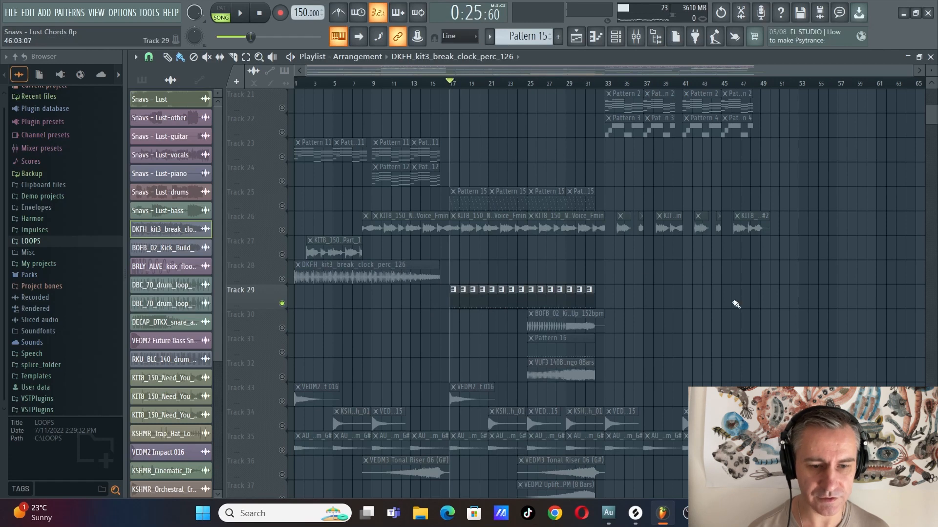
{"action": "scroll", "coordinate": [723, 293], "scroll_direction": "down", "scroll_amount": 3}
{"action": "key", "text": "space"}
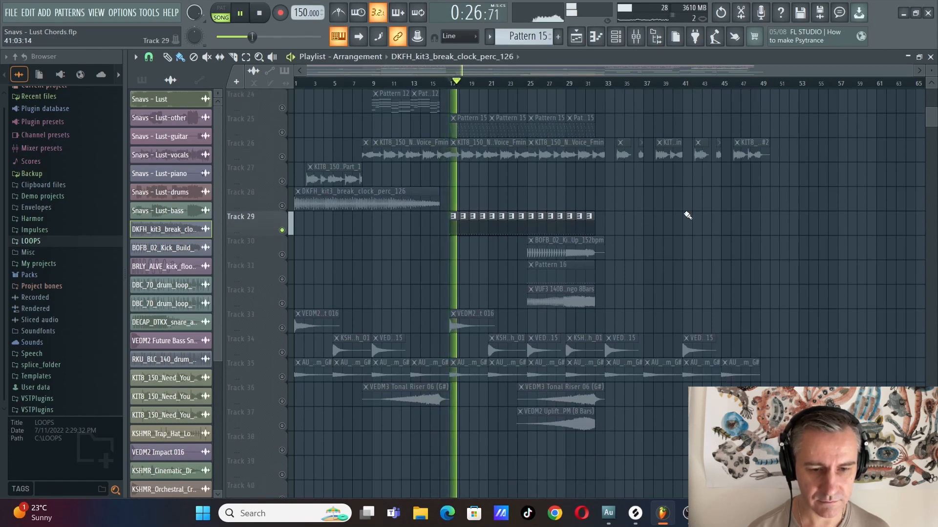
{"action": "key", "text": "space"}
{"action": "double_click", "coordinate": [828, 53]}
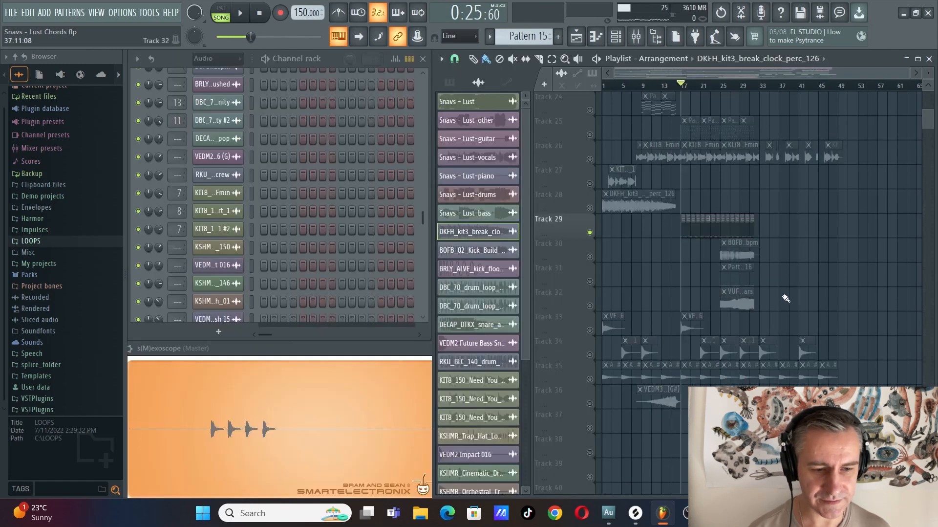
Solo Track 30 and audition its BOFB_02_Kick_Build_Up_152bpm clip from bar 25 and again from near bar 30.
{"action": "scroll", "coordinate": [724, 281], "scroll_direction": "up", "scroll_amount": 5}
{"action": "scroll", "coordinate": [611, 260], "scroll_direction": "down", "scroll_amount": 2}
{"action": "right_click", "coordinate": [591, 257]}
{"action": "scroll", "coordinate": [655, 259], "scroll_direction": "up", "scroll_amount": 5}
{"action": "scroll", "coordinate": [607, 264], "scroll_direction": "down", "scroll_amount": 4}
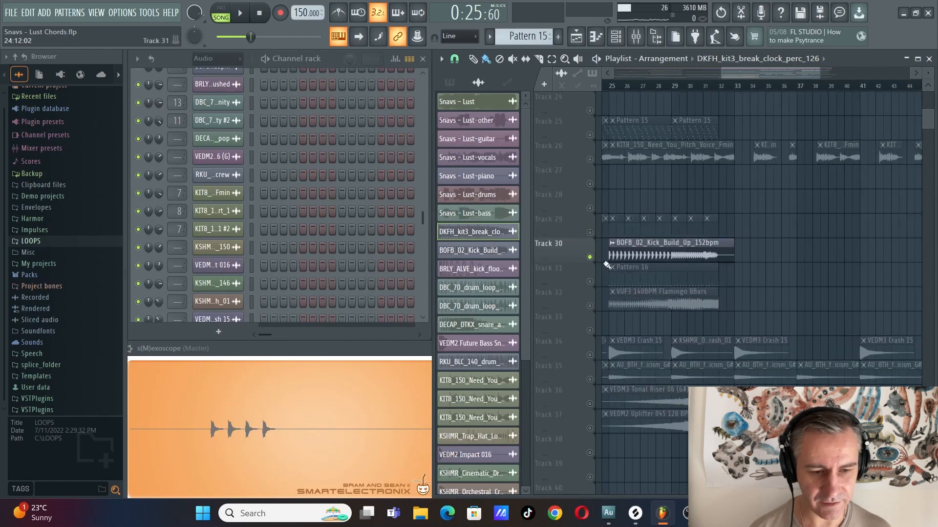
{"action": "scroll", "coordinate": [676, 266], "scroll_direction": "down", "scroll_amount": 1}
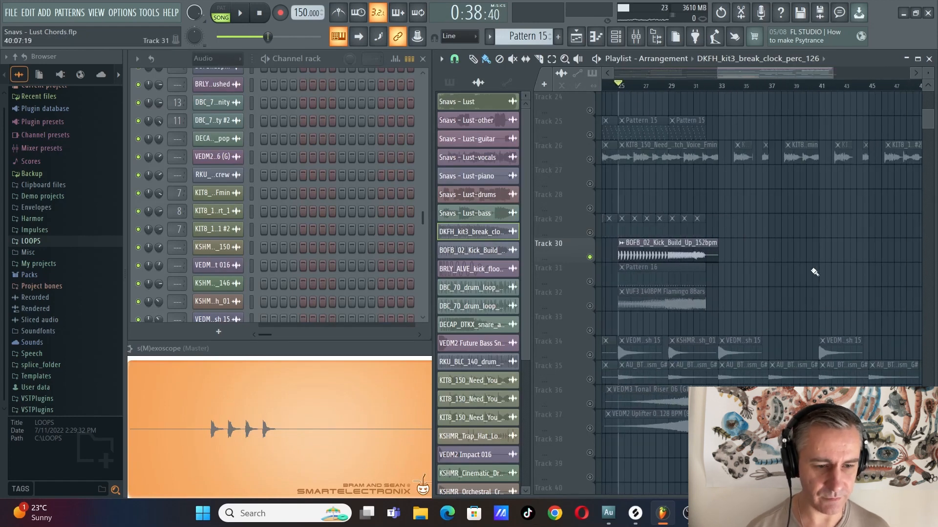
{"action": "scroll", "coordinate": [362, 218], "scroll_direction": "down", "scroll_amount": 3}
{"action": "key", "text": "space"}
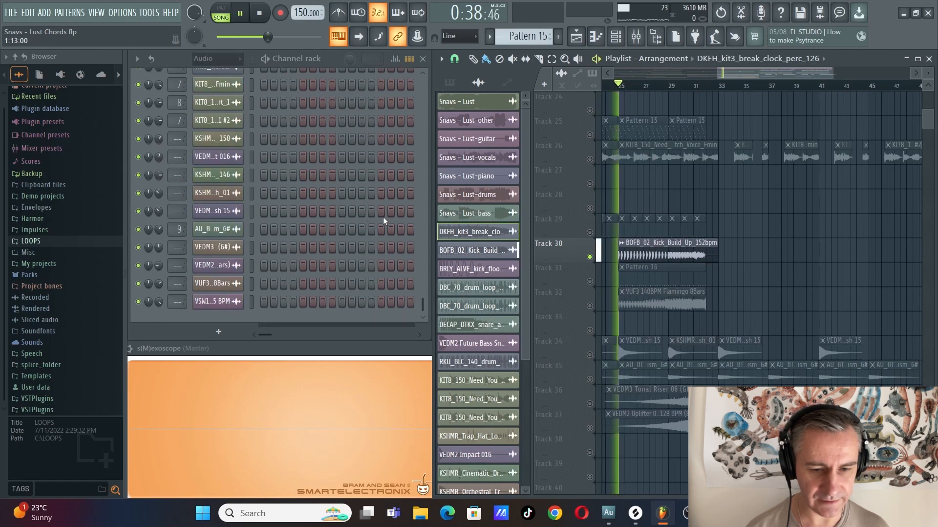
{"action": "scroll", "coordinate": [695, 88], "scroll_direction": "up", "scroll_amount": 2}
{"action": "left_click", "coordinate": [695, 88]}
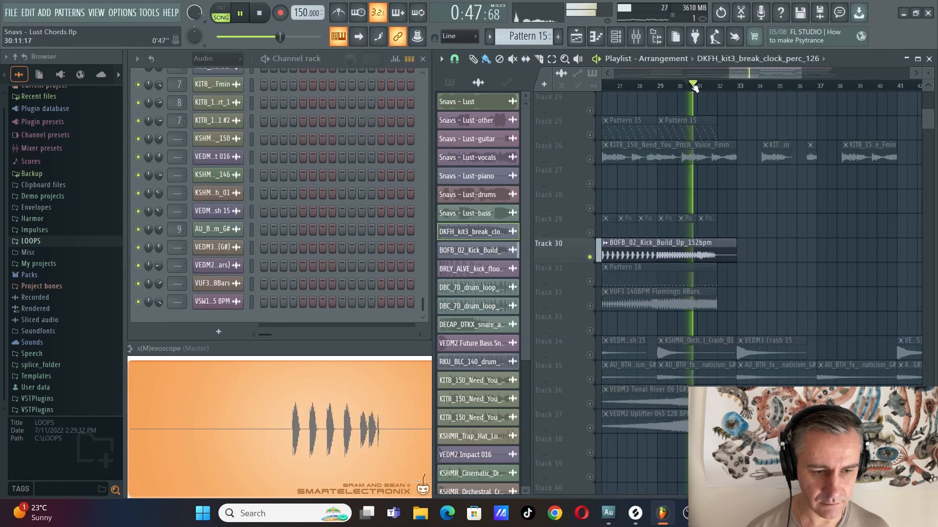
{"action": "scroll", "coordinate": [675, 273], "scroll_direction": "down", "scroll_amount": 3}
{"action": "key", "text": "space"}
Solo Track 31, play Pattern 16, and examine the fine pitch of its VEDM2 Snare 015 notes in the piano roll.
{"action": "right_click", "coordinate": [591, 281]}
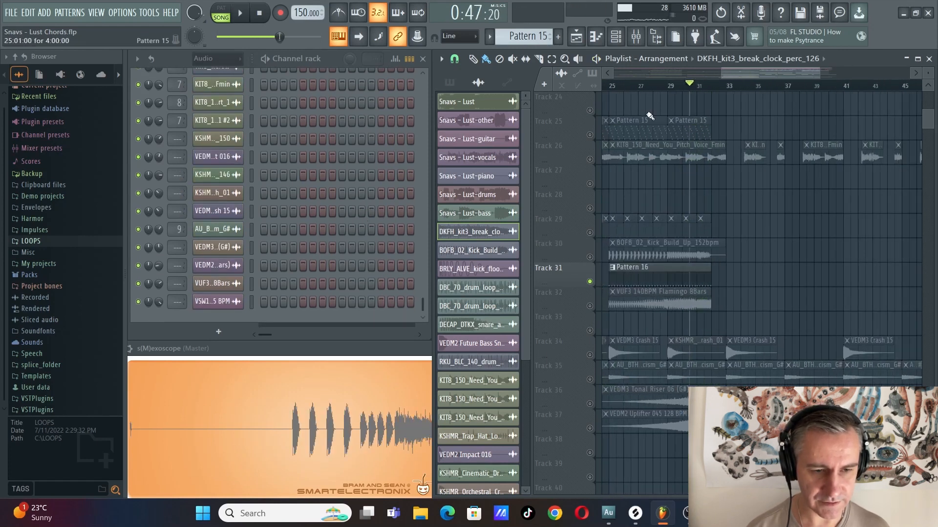
{"action": "left_click", "coordinate": [668, 276]}
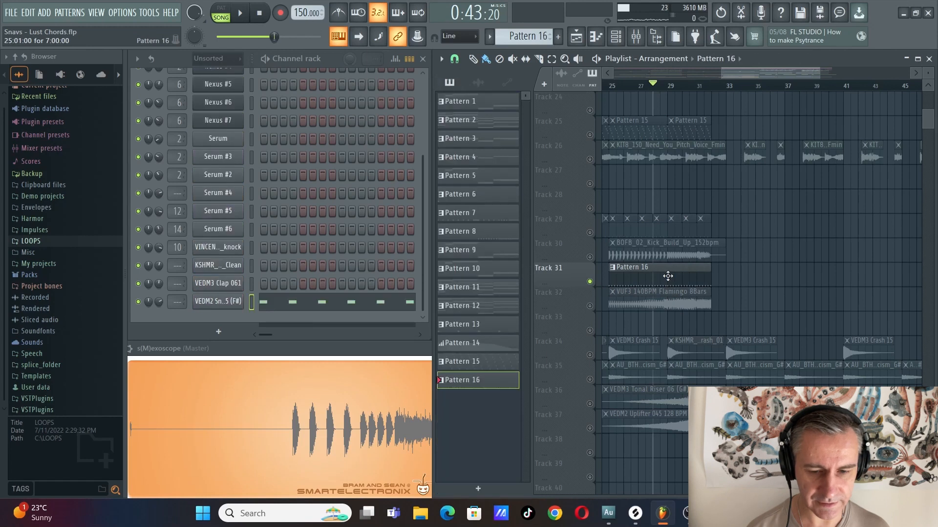
{"action": "left_click", "coordinate": [282, 305]}
{"action": "key", "text": "space"}
{"action": "left_click", "coordinate": [158, 422]}
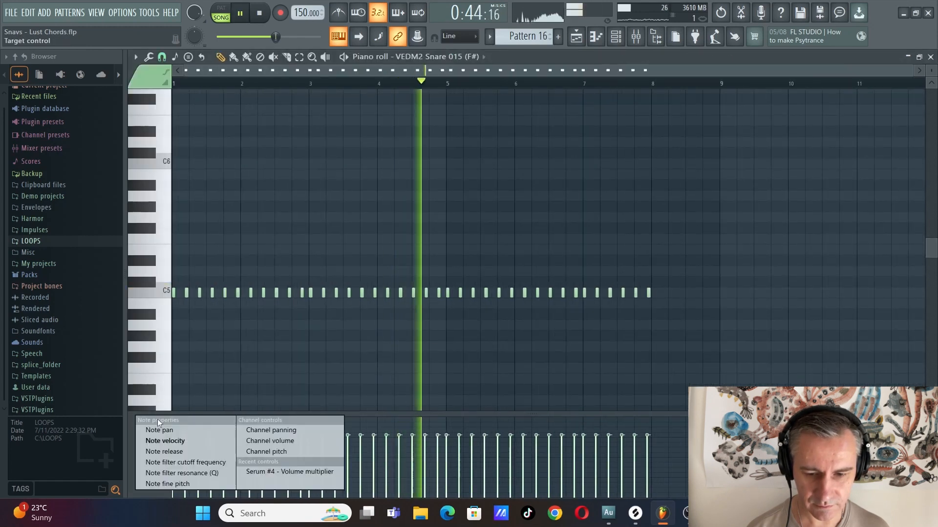
{"action": "left_click", "coordinate": [167, 483]}
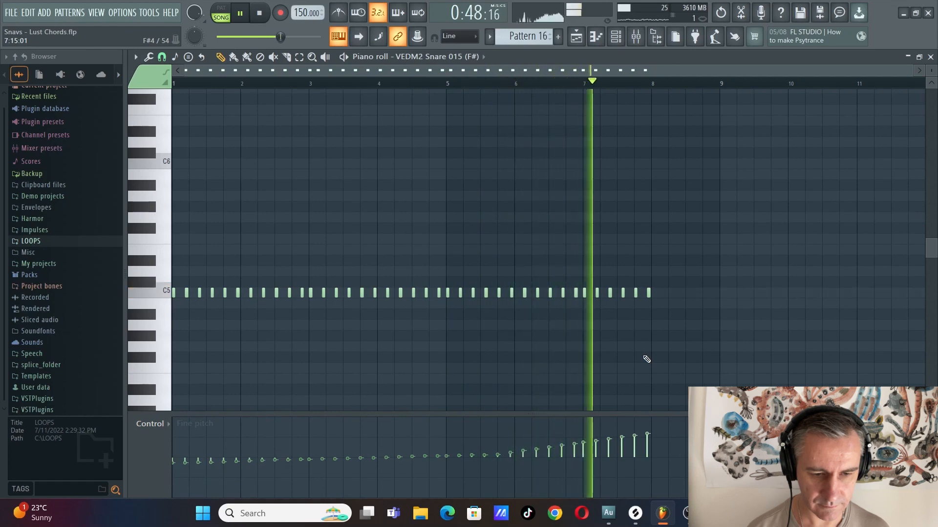
{"action": "key", "text": "space"}
{"action": "key", "text": "Escape"}
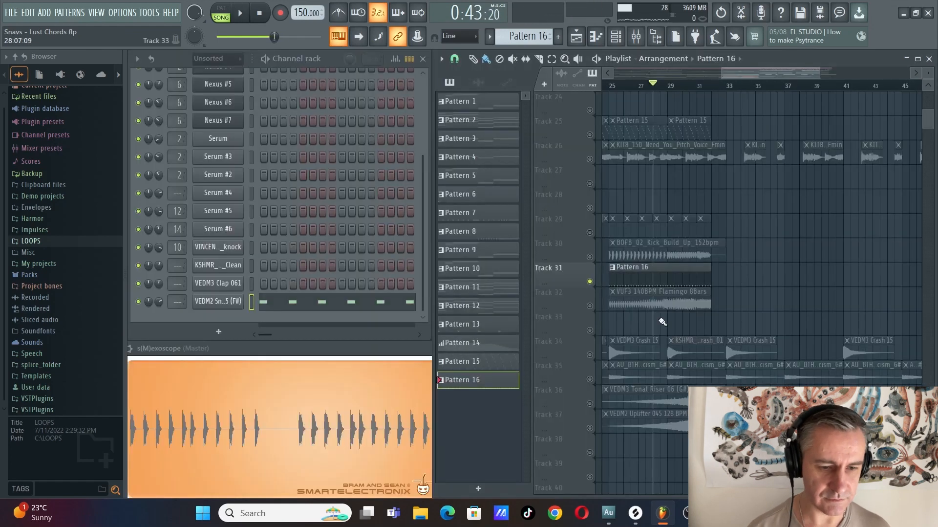
Solo Track 32 and audition its VUF3 140BPM Flamingo 8Bars clip from about bar 28.
{"action": "left_click", "coordinate": [595, 308]}
{"action": "scroll", "coordinate": [595, 308], "scroll_direction": "up", "scroll_amount": 2}
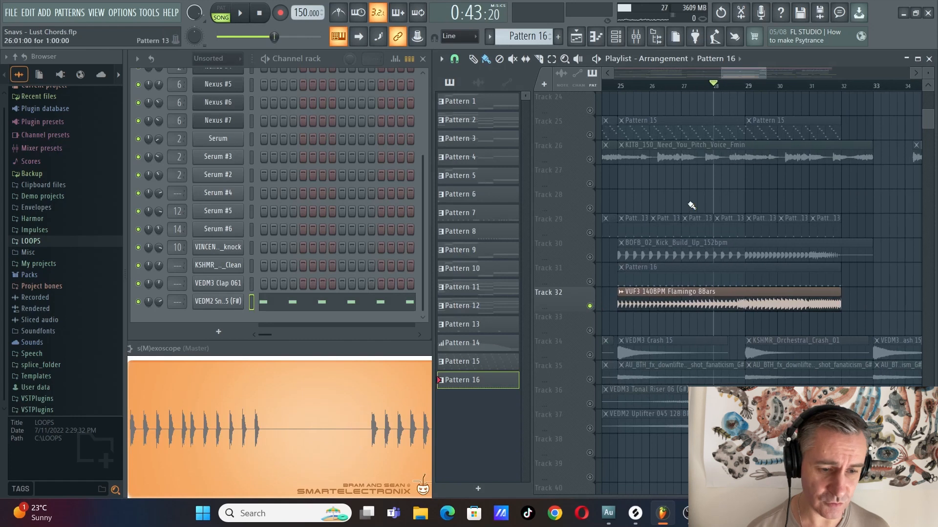
{"action": "key", "text": "space"}
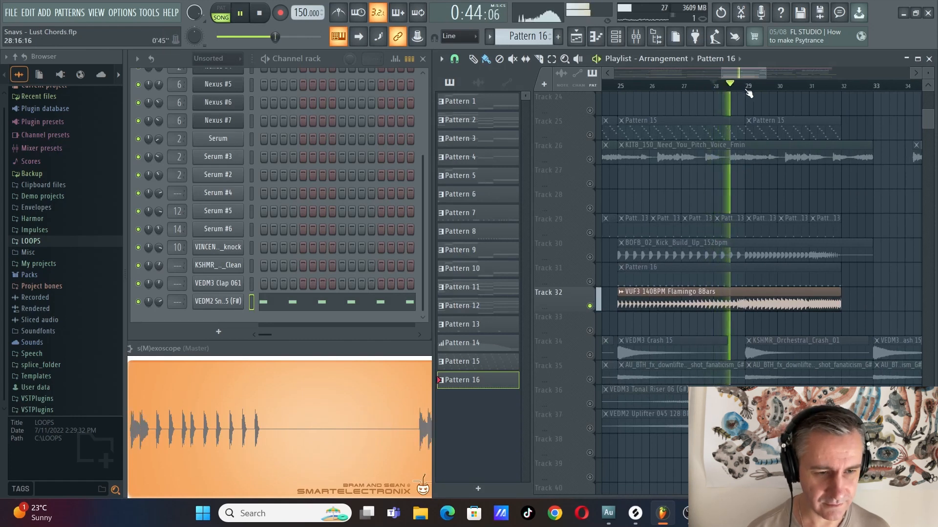
{"action": "scroll", "coordinate": [792, 287], "scroll_direction": "down", "scroll_amount": 2}
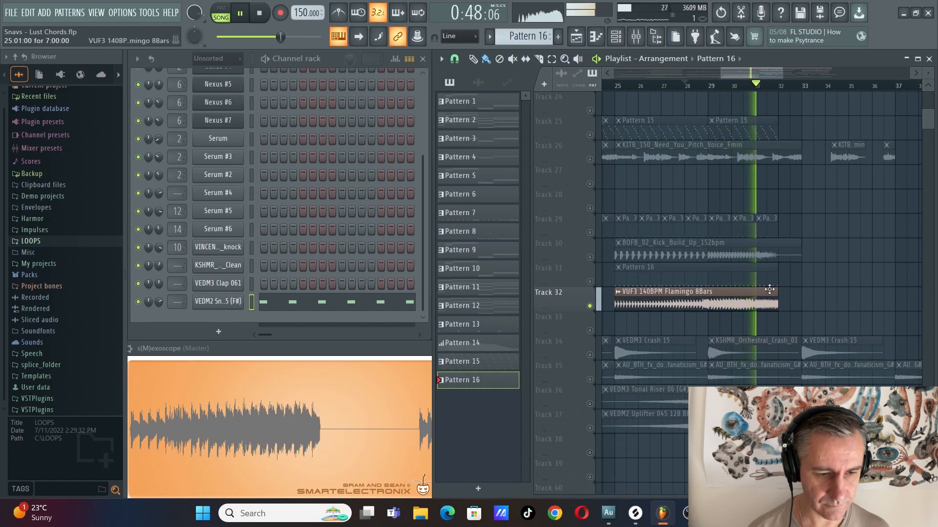
Unmute Tracks 30 and 31 alongside Track 32 and play the combined build-up from bar 25.
{"action": "left_click", "coordinate": [591, 281]}
{"action": "left_click", "coordinate": [590, 257]}
{"action": "left_click", "coordinate": [618, 86]}
{"action": "key", "text": "space"}
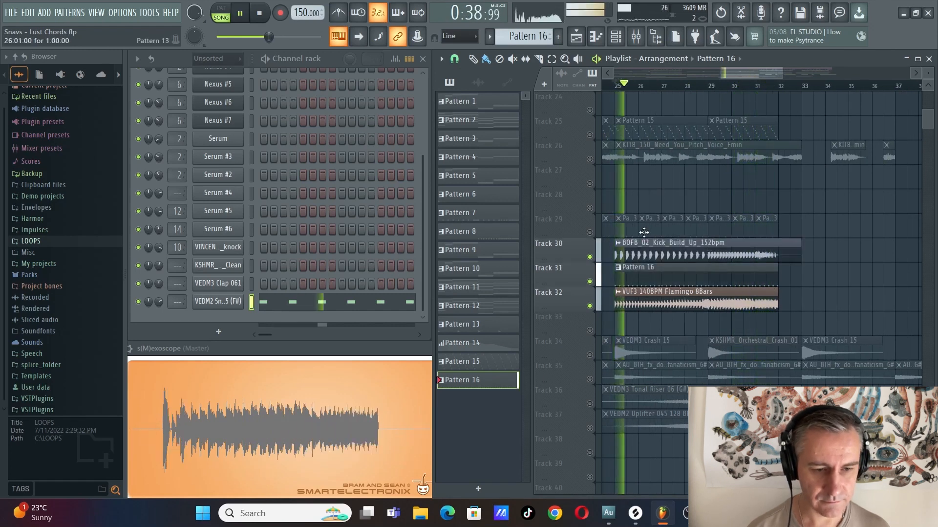
{"action": "scroll", "coordinate": [645, 232], "scroll_direction": "down", "scroll_amount": 1}
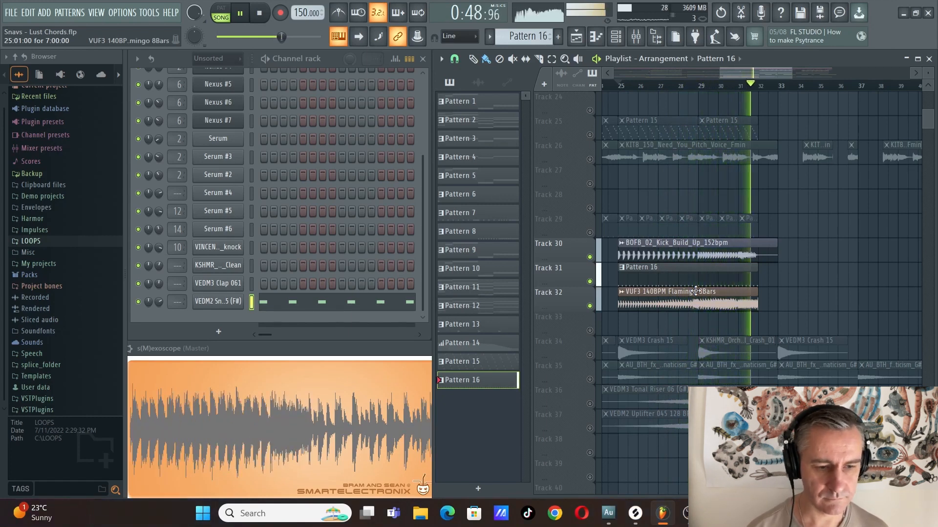
{"action": "key", "text": "space"}
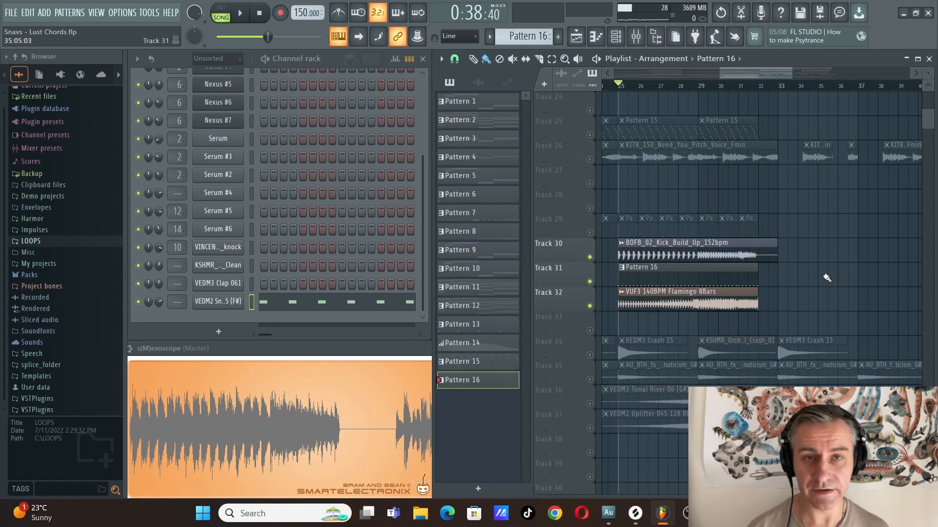
Solo Track 33 and audition its VEDM2 Impact 016 clip from the start of the song.
{"action": "scroll", "coordinate": [807, 283], "scroll_direction": "down", "scroll_amount": 3}
{"action": "scroll", "coordinate": [733, 244], "scroll_direction": "down", "scroll_amount": 4}
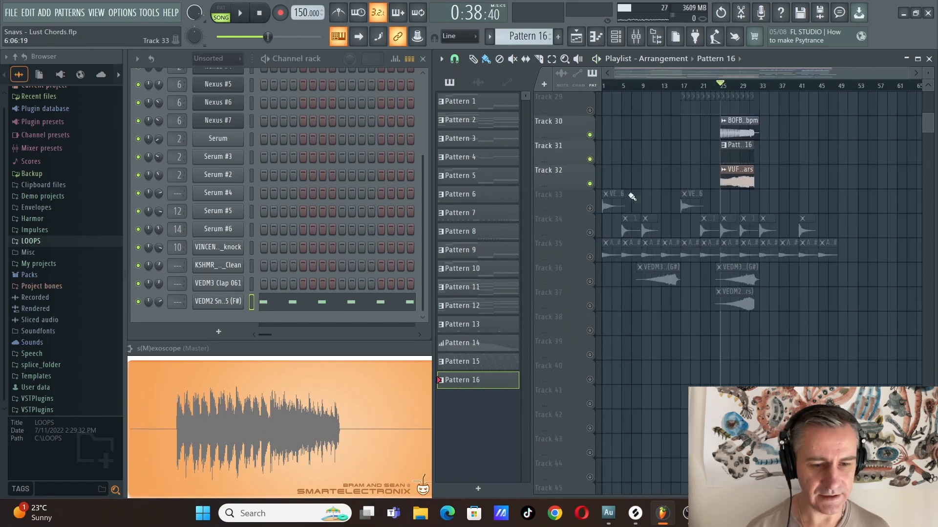
{"action": "right_click", "coordinate": [592, 207]}
{"action": "scroll", "coordinate": [600, 196], "scroll_direction": "up", "scroll_amount": 3}
{"action": "left_click", "coordinate": [604, 85]}
{"action": "scroll", "coordinate": [572, 203], "scroll_direction": "up", "scroll_amount": 2}
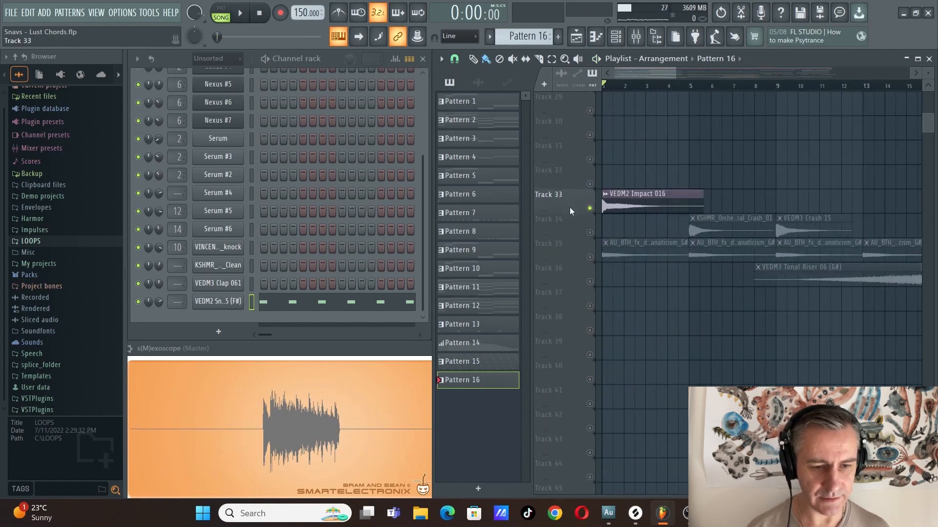
{"action": "scroll", "coordinate": [606, 203], "scroll_direction": "down", "scroll_amount": 3}
{"action": "left_click", "coordinate": [608, 203]}
{"action": "key", "text": "space"}
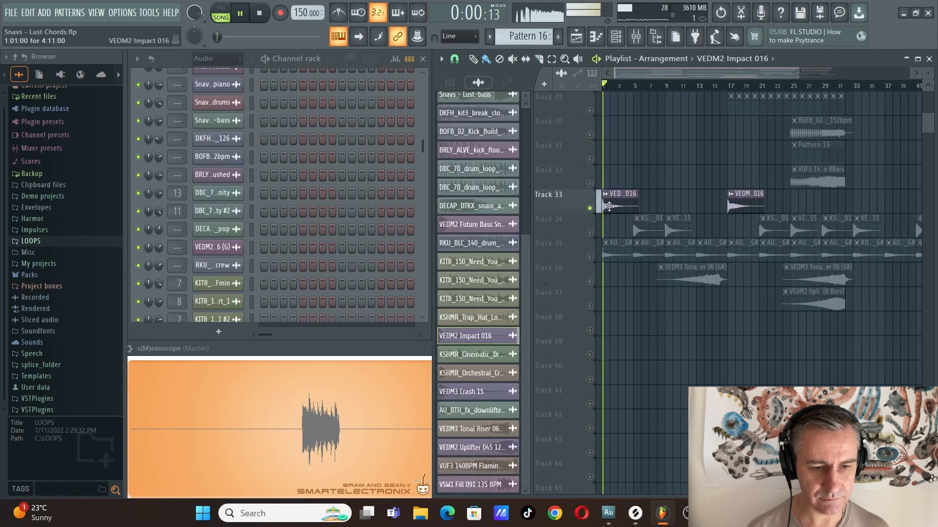
Solo Track 34 and audition the KSHMR_Orchestral_Crash_01 clip from bar 5 and the VEDM3 Crash 15 clip from bar 9.
{"action": "right_click", "coordinate": [591, 232]}
{"action": "key", "text": "space"}
{"action": "scroll", "coordinate": [658, 178], "scroll_direction": "up", "scroll_amount": 3}
{"action": "scroll", "coordinate": [626, 93], "scroll_direction": "down", "scroll_amount": 3}
{"action": "scroll", "coordinate": [640, 109], "scroll_direction": "up", "scroll_amount": 4}
{"action": "left_click", "coordinate": [625, 87]}
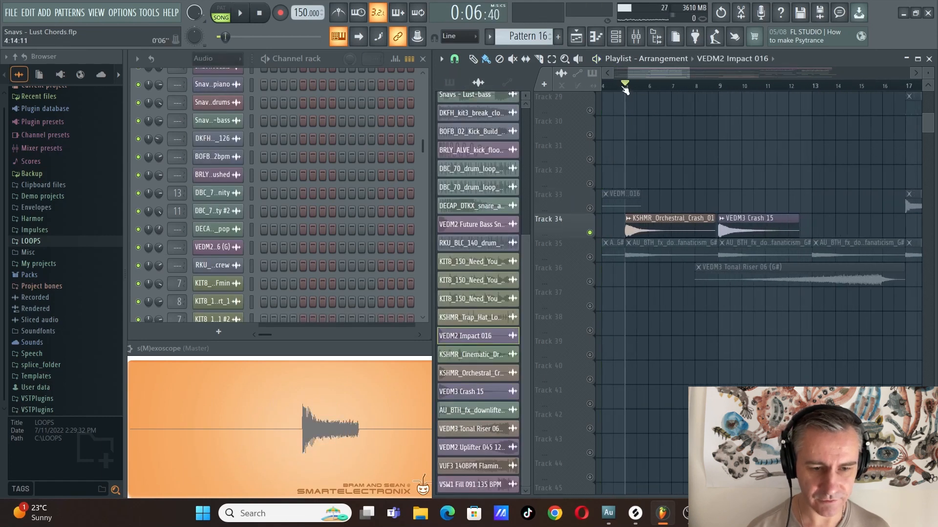
{"action": "key", "text": "space"}
{"action": "left_click", "coordinate": [720, 86]}
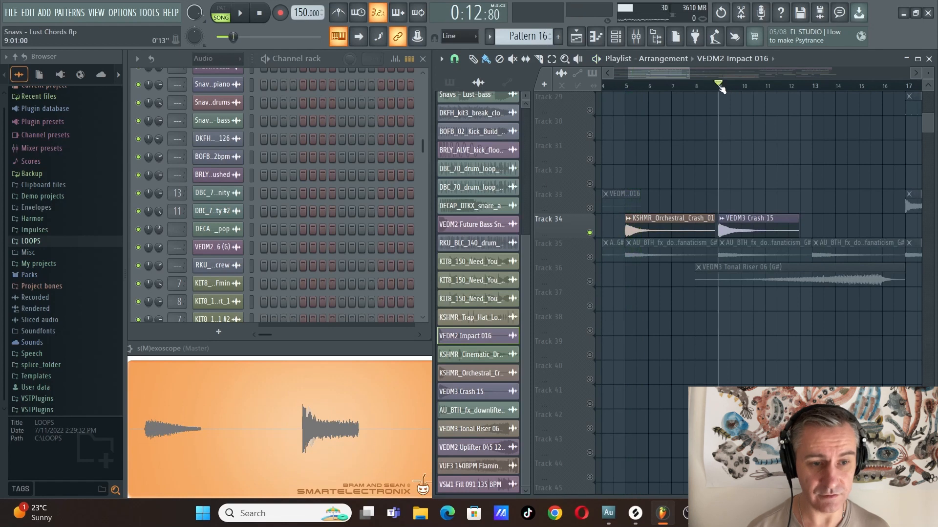
{"action": "scroll", "coordinate": [722, 88], "scroll_direction": "down", "scroll_amount": 4}
{"action": "key", "text": "space"}
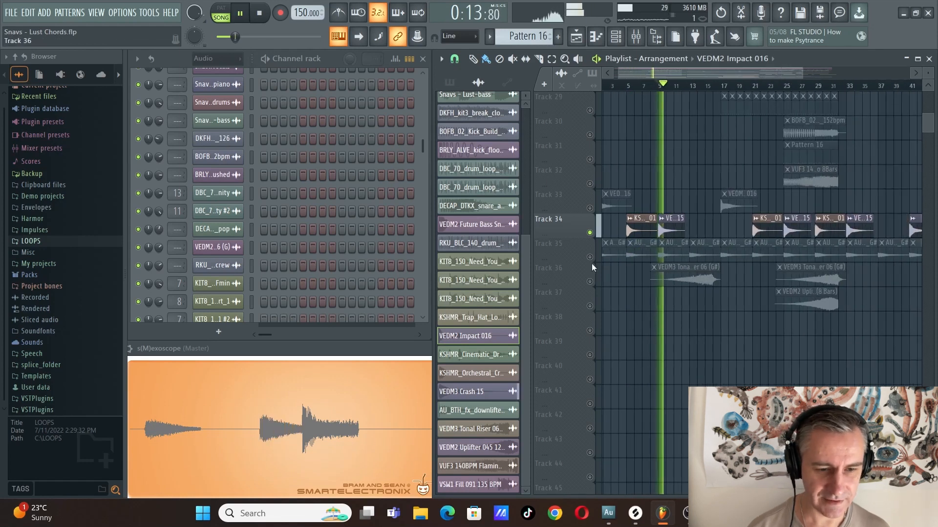
{"action": "key", "text": "space"}
Solo Track 35 and audition its AU_BTH_fx_downlifter_one_shot_fanaticism_G# clip from bar 9.
{"action": "right_click", "coordinate": [590, 257]}
{"action": "scroll", "coordinate": [675, 261], "scroll_direction": "up", "scroll_amount": 3}
{"action": "left_click", "coordinate": [651, 252]}
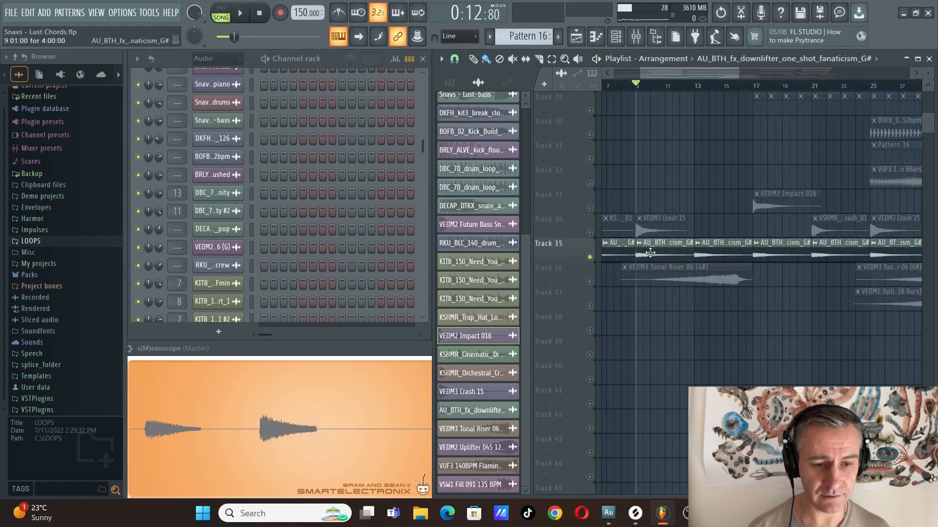
{"action": "key", "text": "space"}
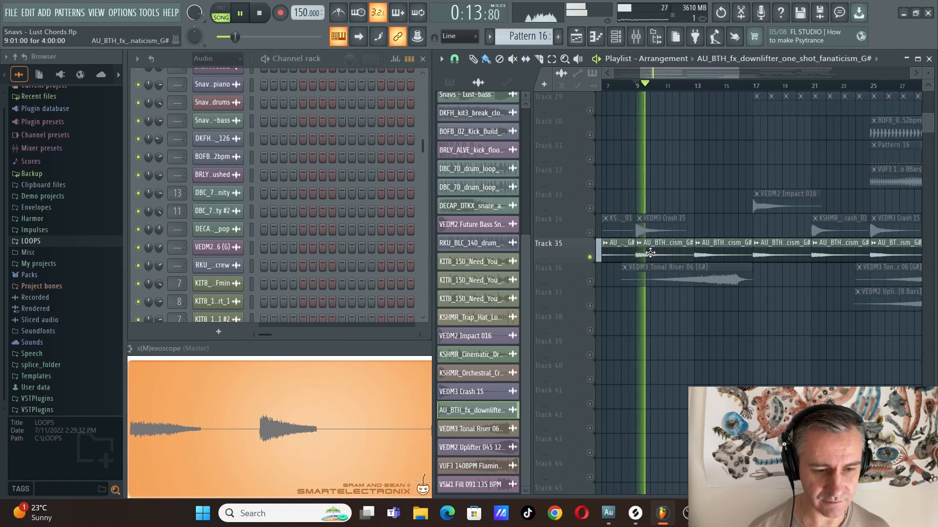
{"action": "key", "text": "space"}
Solo Track 36 and audition the end of its first VEDM3 Tonal Riser 06 (G#) clip.
{"action": "right_click", "coordinate": [590, 281]}
{"action": "scroll", "coordinate": [606, 279], "scroll_direction": "down", "scroll_amount": 4}
{"action": "scroll", "coordinate": [687, 300], "scroll_direction": "up", "scroll_amount": 3}
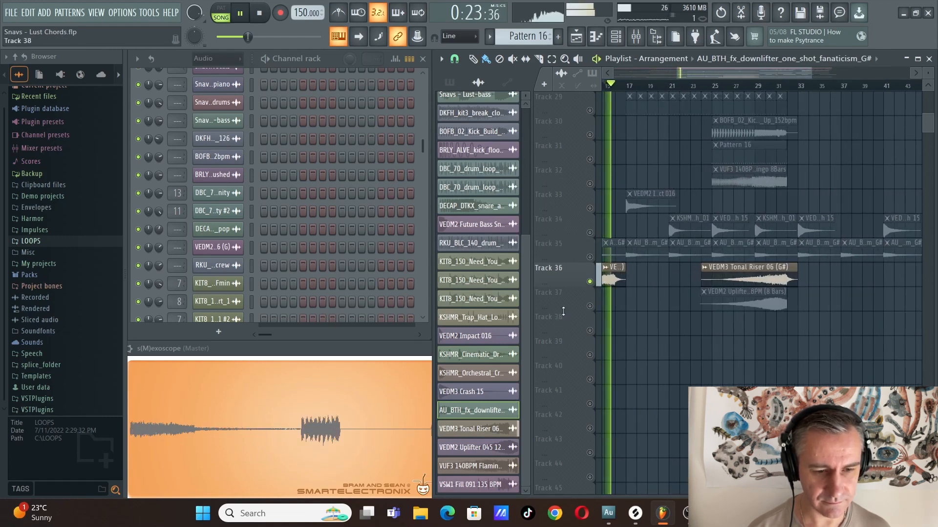
Solo Track 37 to audition its VEDM2 Uplifter clip, unmute Track 36 as well, and stop playback.
{"action": "right_click", "coordinate": [590, 305]}
{"action": "key", "text": "space"}
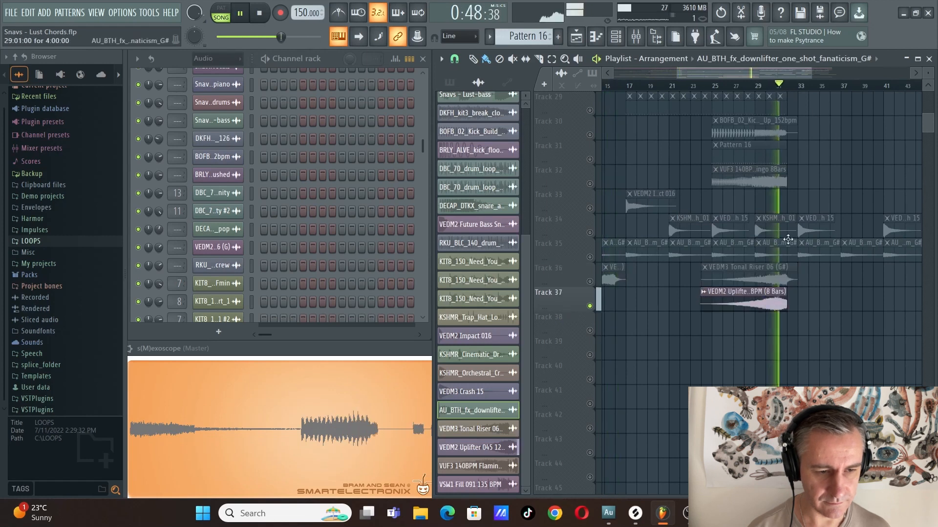
{"action": "left_click", "coordinate": [590, 282]}
{"action": "key", "text": "space"}
{"action": "scroll", "coordinate": [724, 316], "scroll_direction": "down", "scroll_amount": 3}
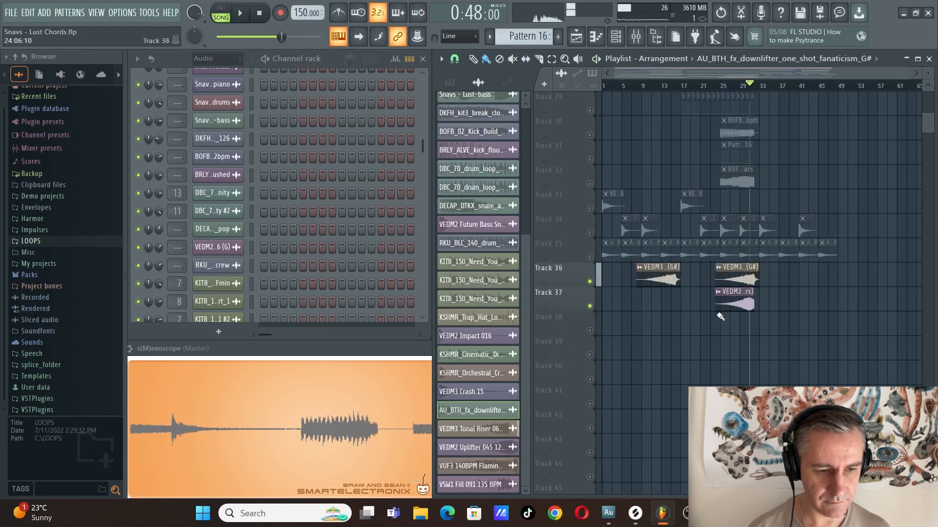
Solo Track 19, select its Pattern 1, and set the playback position to bar 33.
{"action": "scroll", "coordinate": [738, 318], "scroll_direction": "up", "scroll_amount": 8}
{"action": "scroll", "coordinate": [706, 294], "scroll_direction": "down", "scroll_amount": 5}
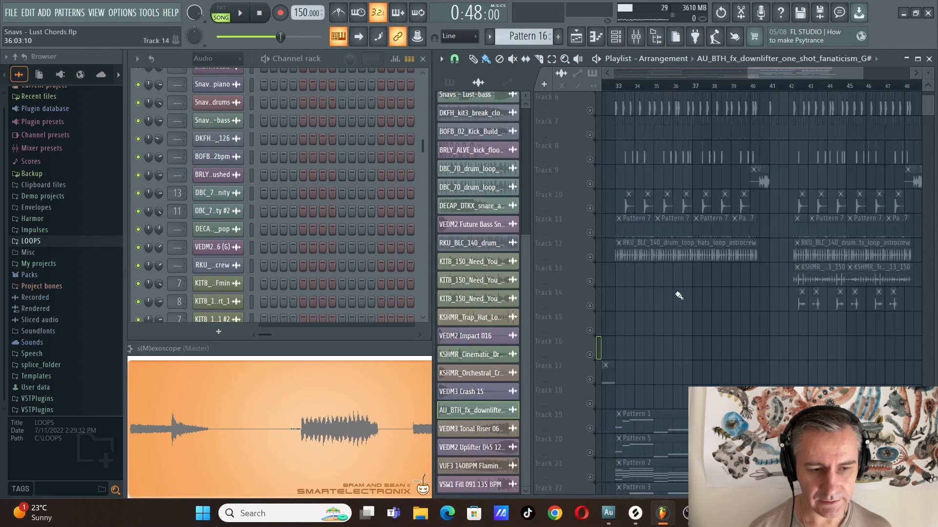
{"action": "scroll", "coordinate": [686, 311], "scroll_direction": "down", "scroll_amount": 1}
{"action": "scroll", "coordinate": [685, 312], "scroll_direction": "up", "scroll_amount": 4}
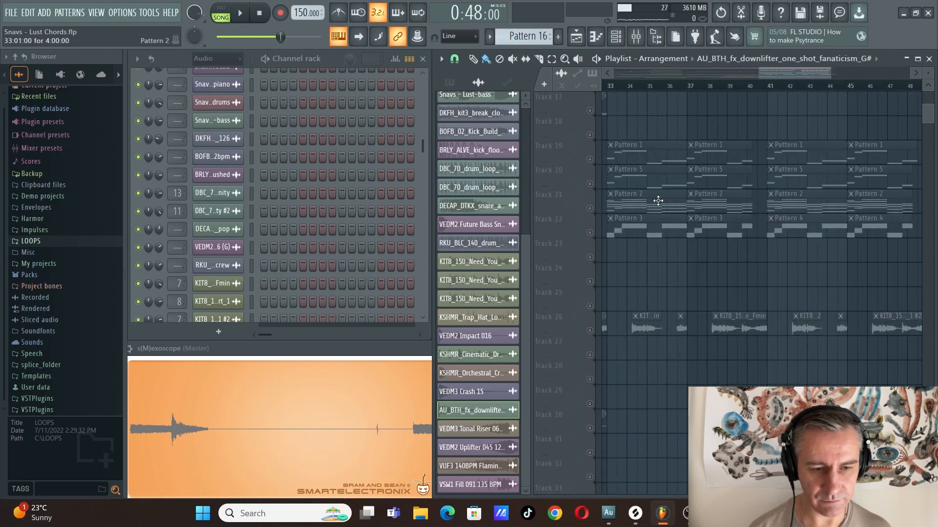
{"action": "scroll", "coordinate": [658, 198], "scroll_direction": "down", "scroll_amount": 1}
{"action": "left_click", "coordinate": [646, 152]}
{"action": "left_click", "coordinate": [615, 85]}
{"action": "left_click", "coordinate": [615, 144]}
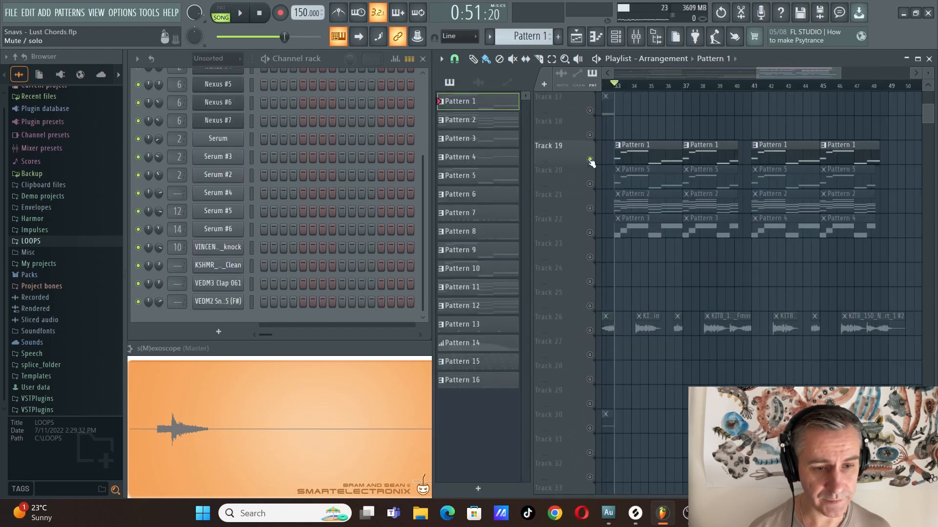
Play Pattern 1 and view its Nexus notes in the piano roll, closing it and stopping playback when done.
{"action": "scroll", "coordinate": [319, 206], "scroll_direction": "up", "scroll_amount": 3}
{"action": "key", "text": "space"}
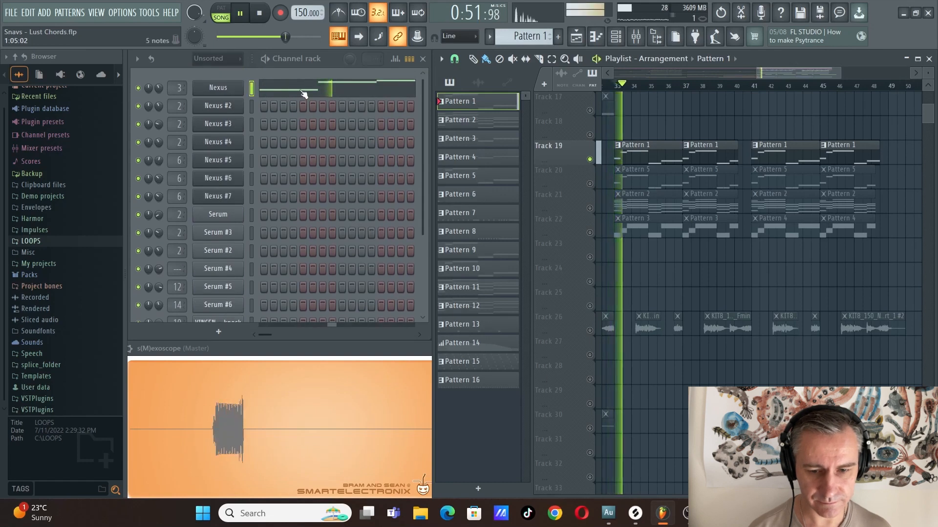
{"action": "left_click", "coordinate": [304, 92]}
{"action": "scroll", "coordinate": [318, 213], "scroll_direction": "down", "scroll_amount": 1}
{"action": "key", "text": "Escape"}
{"action": "key", "text": "space"}
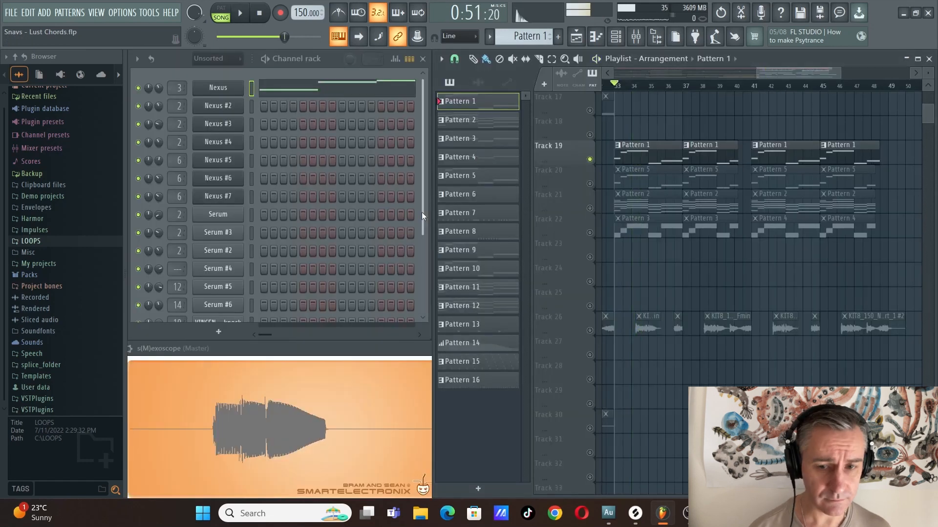
Solo Track 20, play Pattern 5 from bar 33, and view its Nexus #2 notes in the piano roll.
{"action": "left_click", "coordinate": [609, 184]}
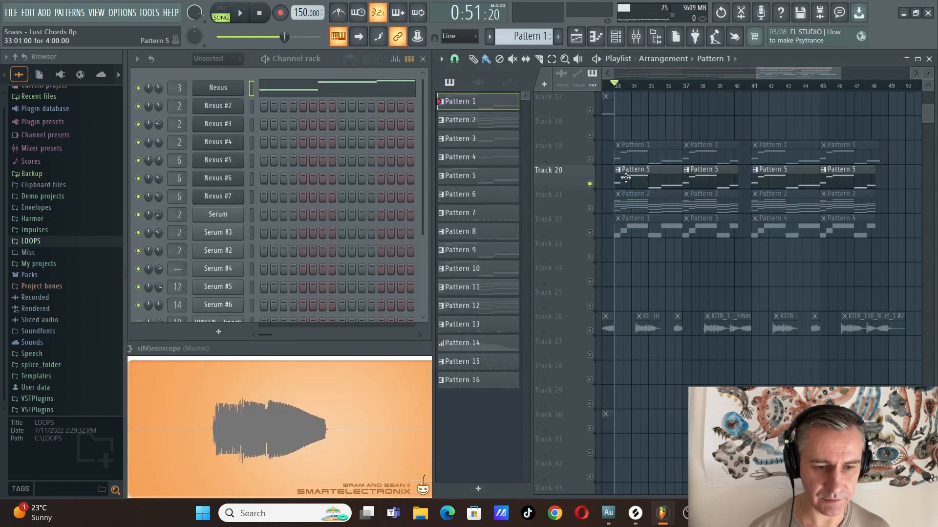
{"action": "key", "text": "space"}
{"action": "left_click", "coordinate": [284, 98]}
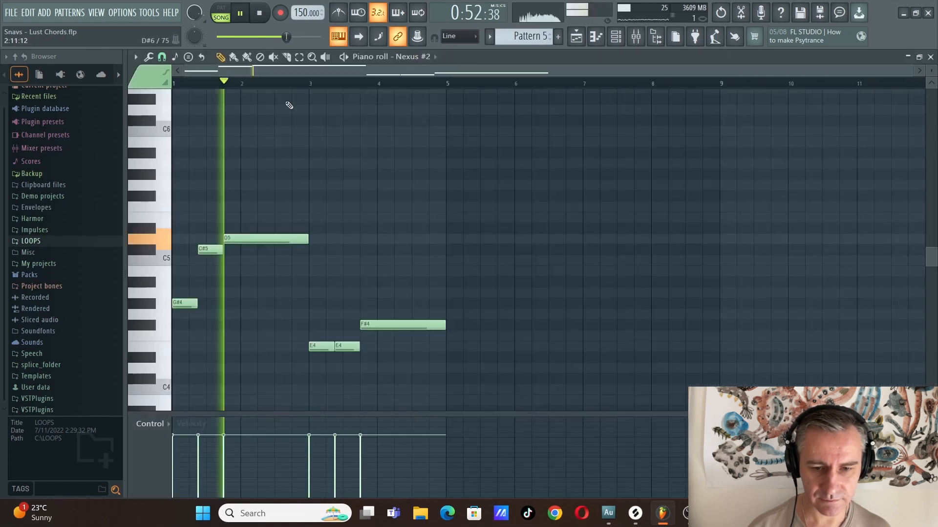
{"action": "key", "text": "Escape"}
{"action": "key", "text": "space"}
Solo Track 21, play its Pattern 2 clip from bar 33, and examine the Serum #3 chord notes in the piano roll.
{"action": "left_click", "coordinate": [592, 209]}
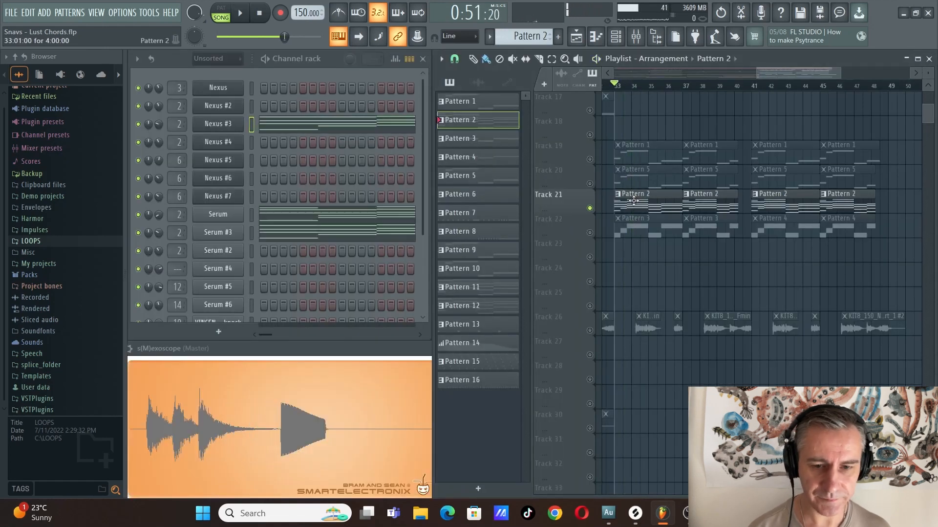
{"action": "left_click", "coordinate": [299, 240]}
{"action": "key", "text": "space"}
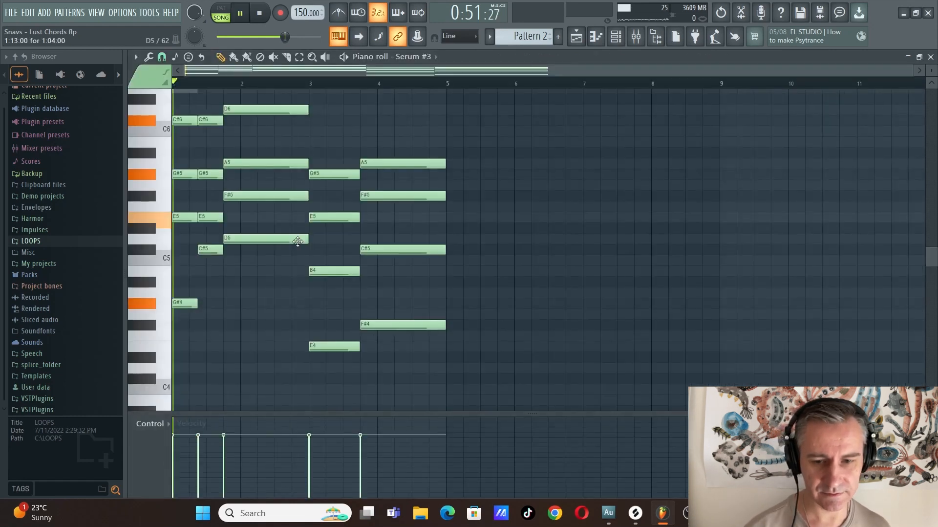
{"action": "scroll", "coordinate": [192, 186], "scroll_direction": "up", "scroll_amount": 3}
{"action": "scroll", "coordinate": [214, 188], "scroll_direction": "up", "scroll_amount": 2}
{"action": "scroll", "coordinate": [212, 185], "scroll_direction": "down", "scroll_amount": 3}
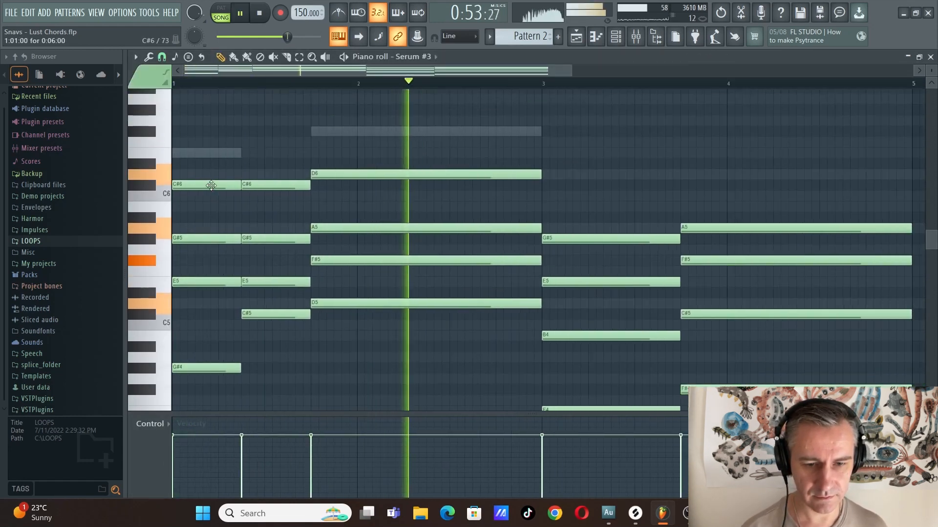
View Pattern 2's Serum chord notes in the piano roll during playback, stopping playback and closing the editor when done.
{"action": "key", "text": "Escape"}
{"action": "left_click", "coordinate": [306, 215]}
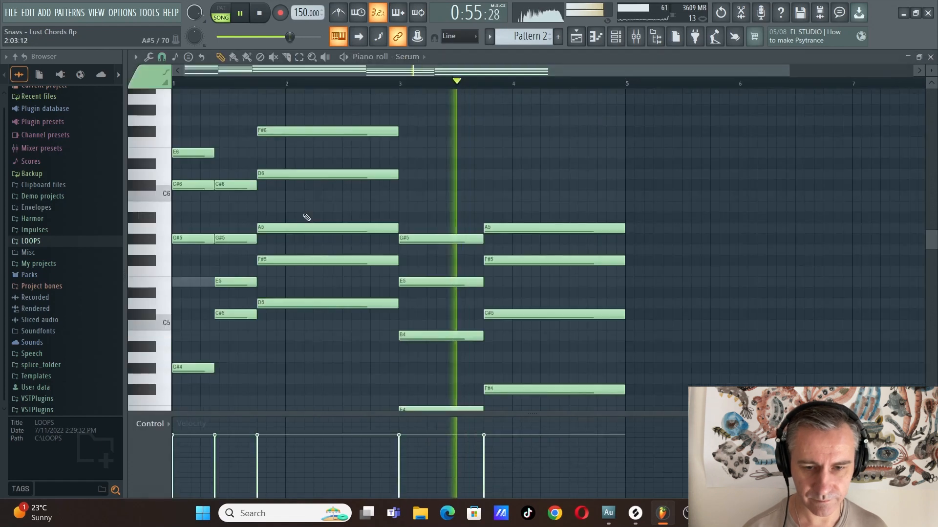
{"action": "key", "text": "space"}
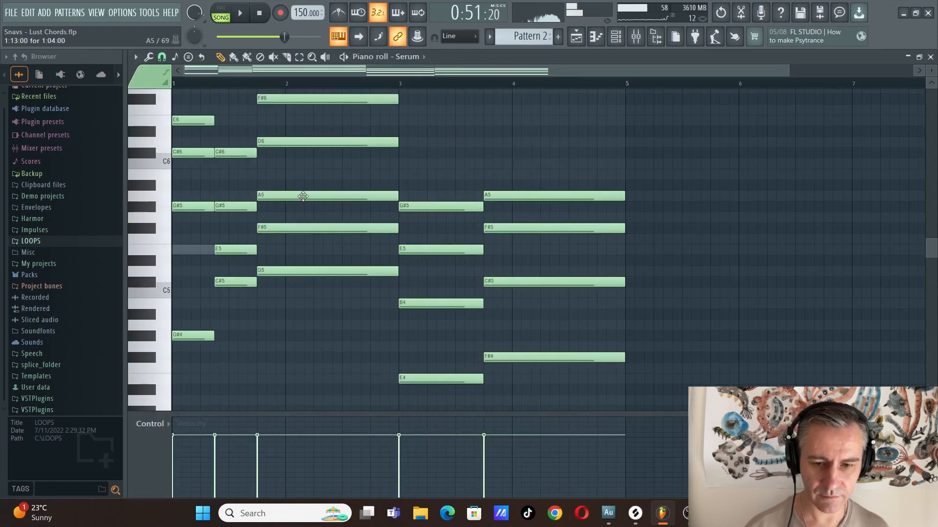
{"action": "key", "text": "Escape"}
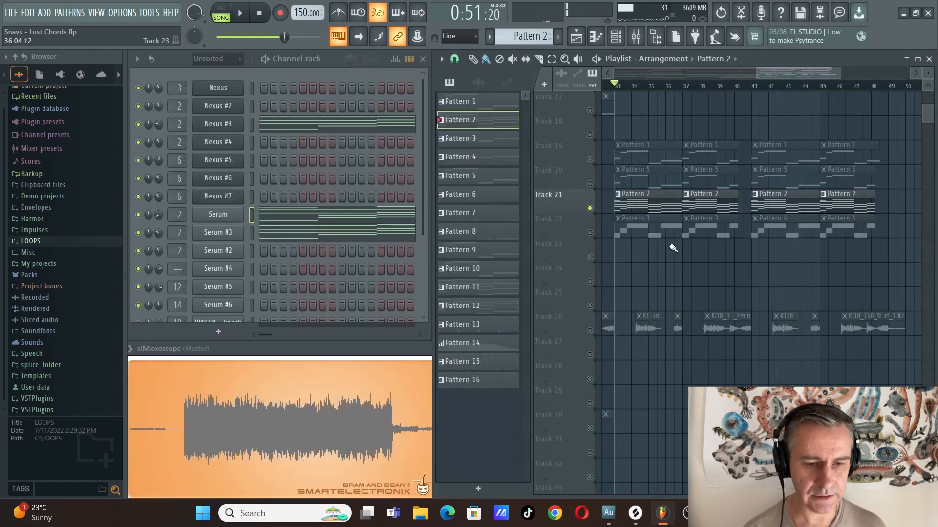
Solo Track 22, play Pattern 3 from bar 33, and look at the Serum #2 synth settings before closing the plugin.
{"action": "left_click", "coordinate": [640, 228]}
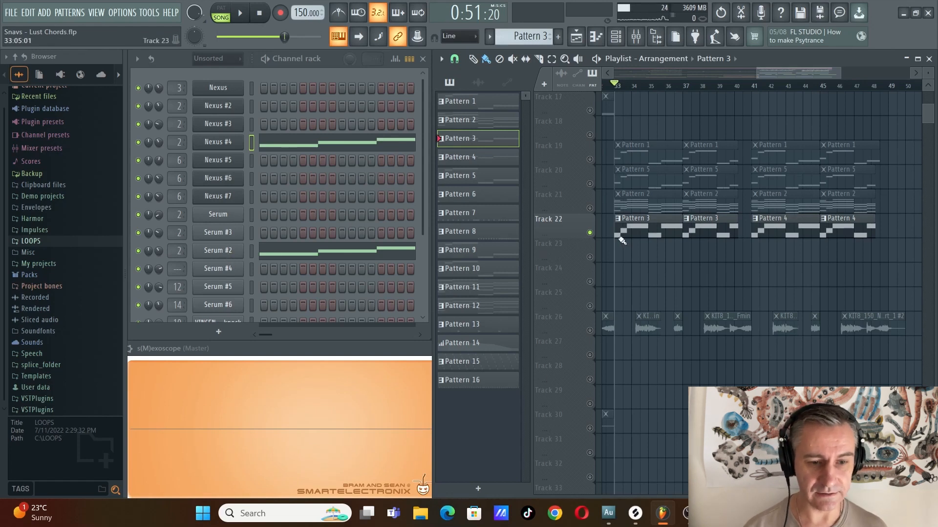
{"action": "key", "text": "space"}
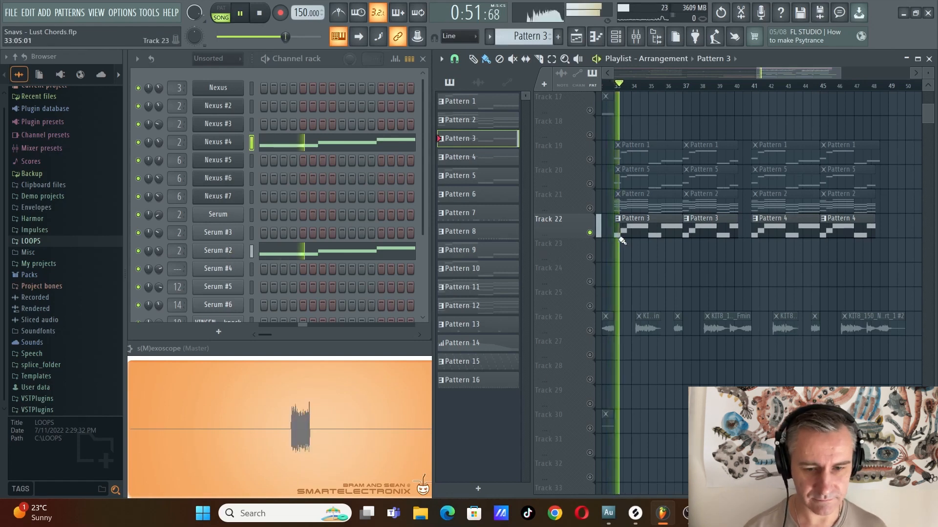
{"action": "left_click", "coordinate": [218, 251]}
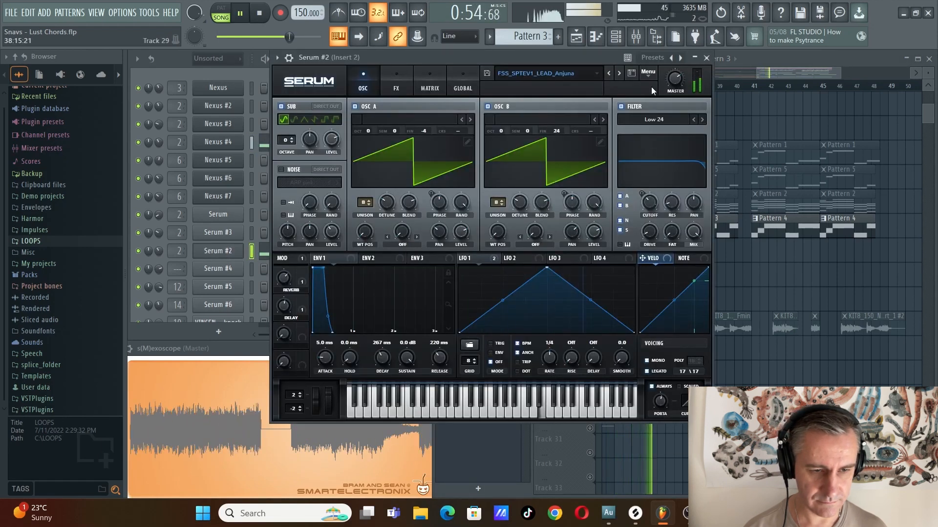
{"action": "left_click", "coordinate": [707, 58]}
Play Track 22 from just before bar 41 and view Pattern 4's Serum #2 notes in the piano roll.
{"action": "scroll", "coordinate": [803, 214], "scroll_direction": "up", "scroll_amount": 3}
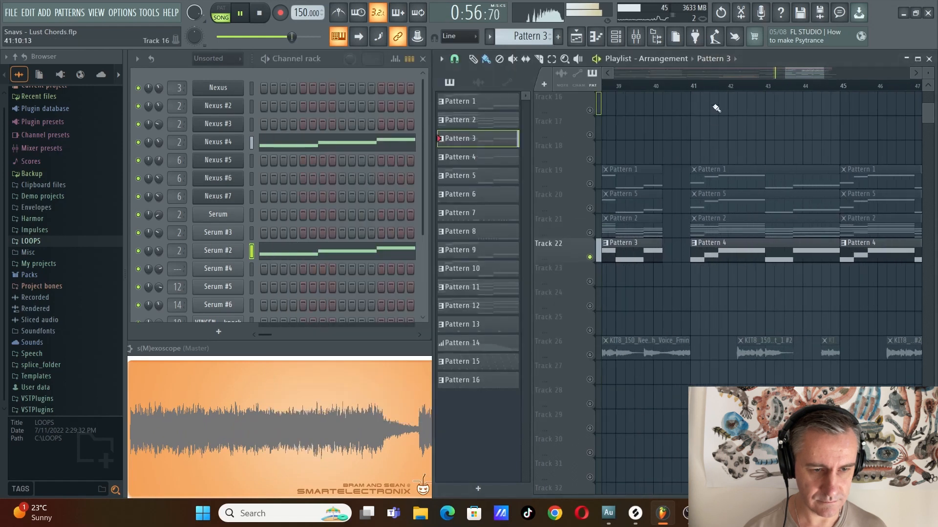
{"action": "left_click", "coordinate": [683, 85]}
{"action": "scroll", "coordinate": [697, 181], "scroll_direction": "down", "scroll_amount": 2}
{"action": "scroll", "coordinate": [757, 277], "scroll_direction": "up", "scroll_amount": 2}
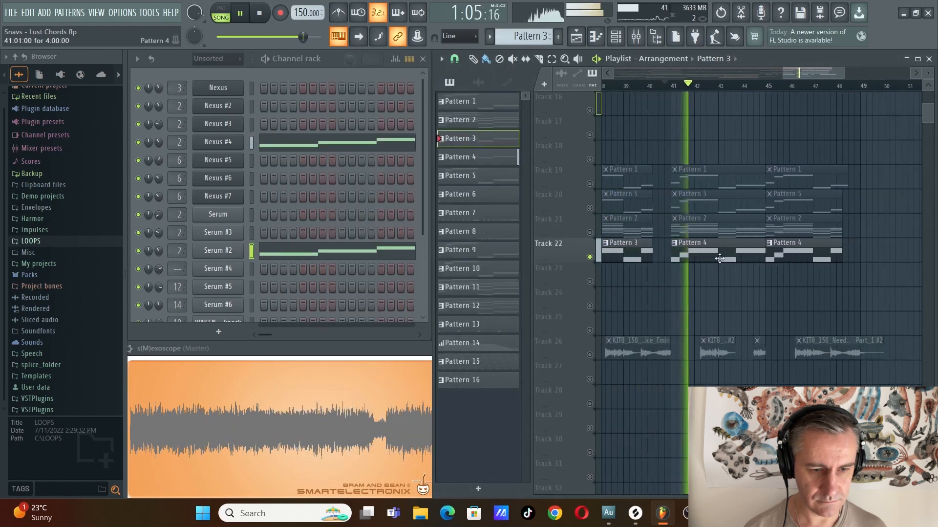
{"action": "left_click", "coordinate": [723, 249]}
{"action": "left_click", "coordinate": [372, 250]}
{"action": "scroll", "coordinate": [375, 245], "scroll_direction": "up", "scroll_amount": 3}
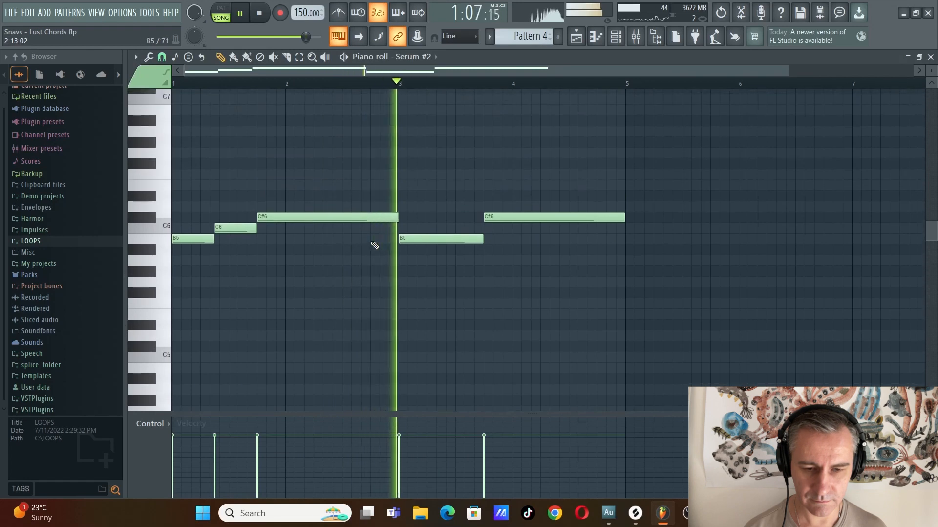
{"action": "key", "text": "Escape"}
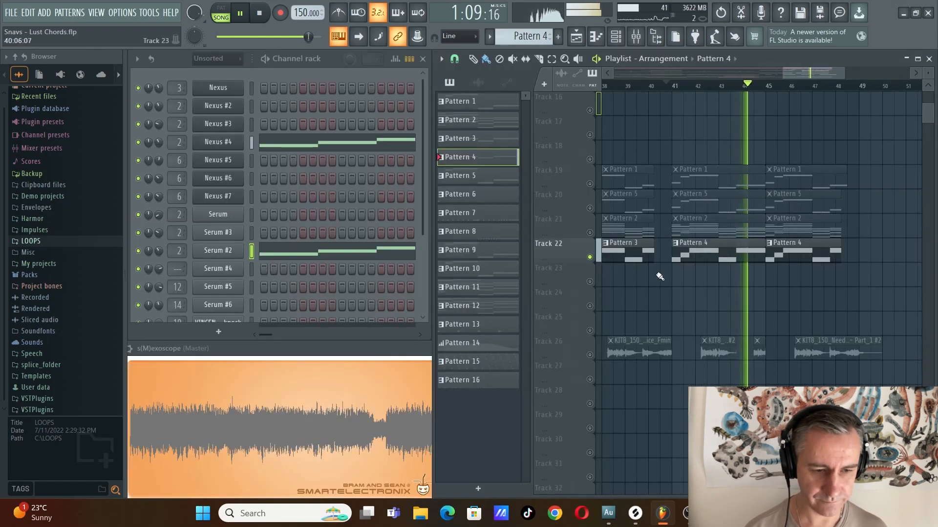
Stop playback, return the song position to the start, and unsolo Track 22 to re-enable all tracks.
{"action": "key", "text": "space"}
{"action": "scroll", "coordinate": [847, 278], "scroll_direction": "down", "scroll_amount": 5}
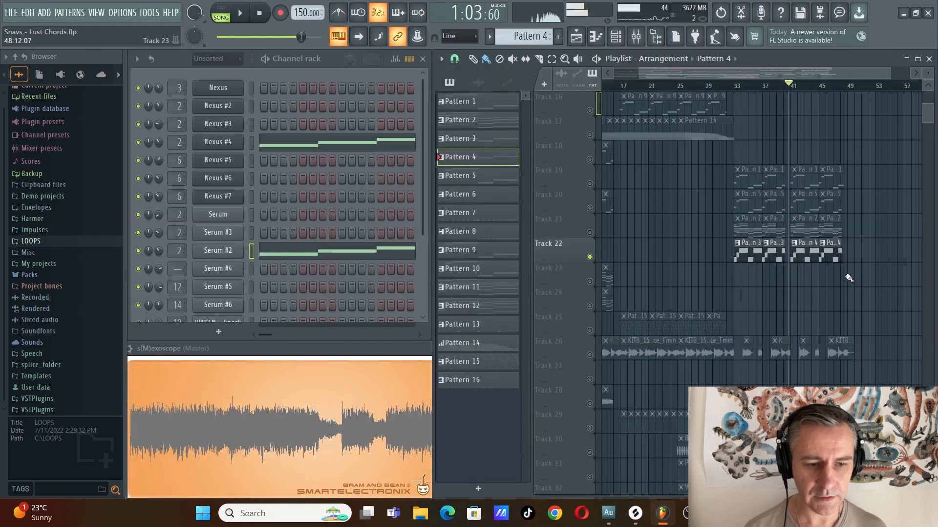
{"action": "left_click", "coordinate": [260, 13]}
{"action": "right_click", "coordinate": [590, 257]}
Examine the stem waveforms around the drop at bar 33 and review Pattern 4's Serum #2 notes in the piano roll.
{"action": "scroll", "coordinate": [592, 260], "scroll_direction": "up", "scroll_amount": 10}
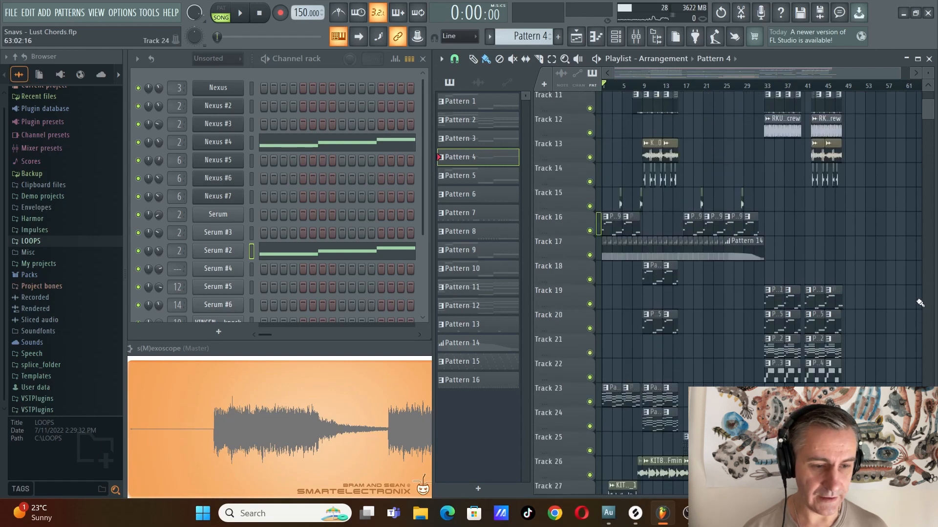
{"action": "scroll", "coordinate": [854, 188], "scroll_direction": "up", "scroll_amount": 2}
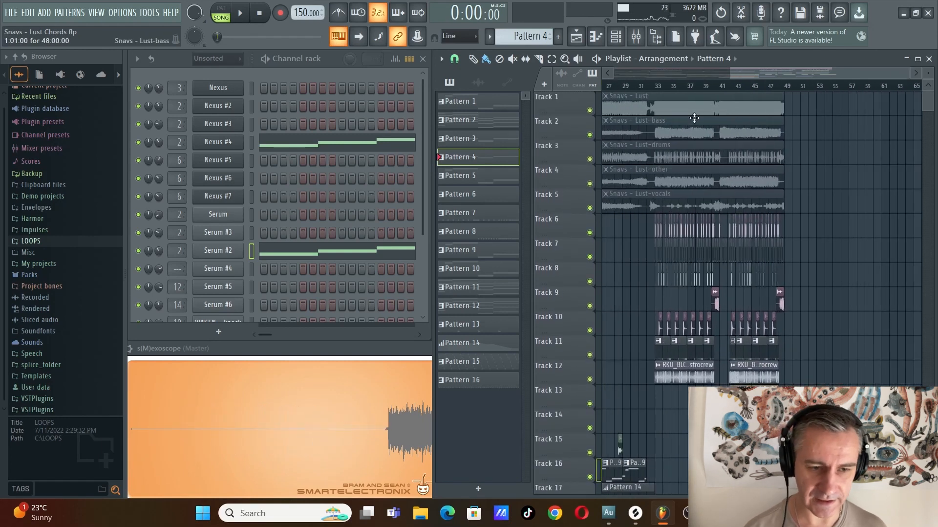
{"action": "scroll", "coordinate": [695, 118], "scroll_direction": "up", "scroll_amount": 4}
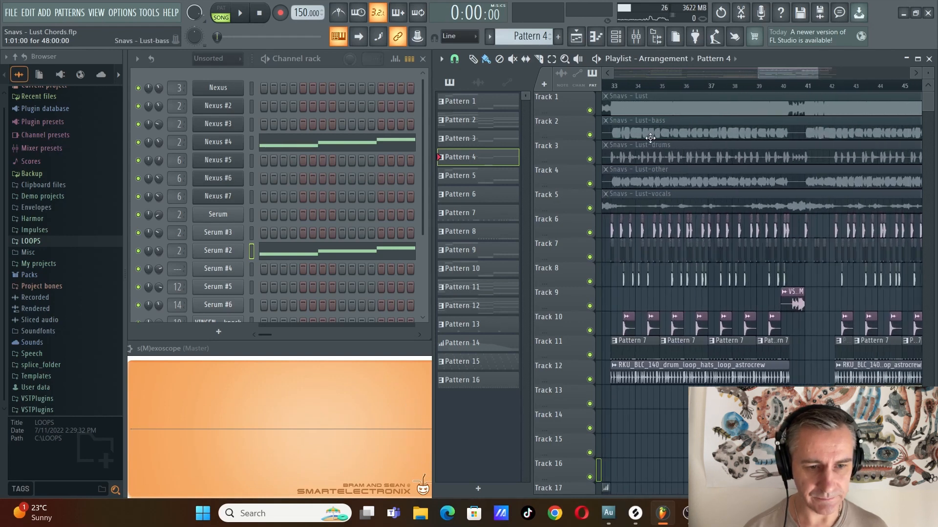
{"action": "scroll", "coordinate": [712, 195], "scroll_direction": "down", "scroll_amount": 3}
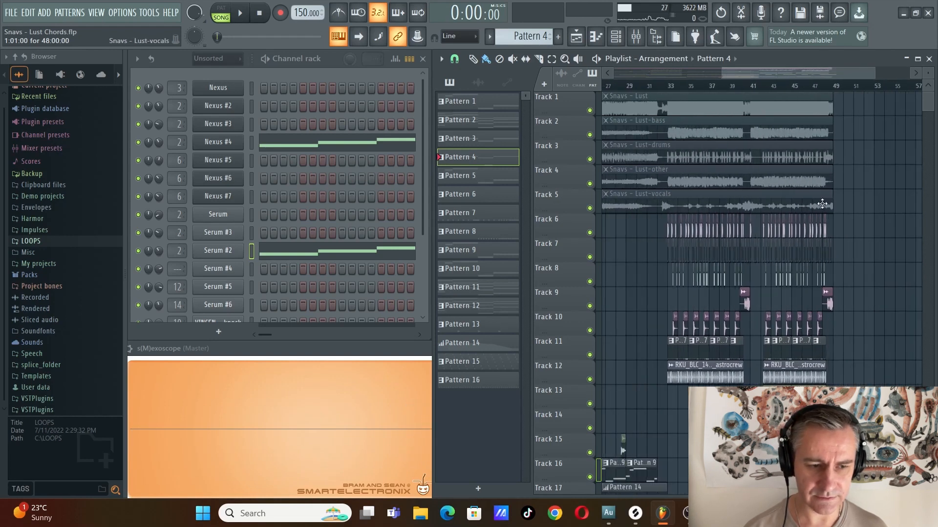
{"action": "scroll", "coordinate": [823, 204], "scroll_direction": "down", "scroll_amount": 1}
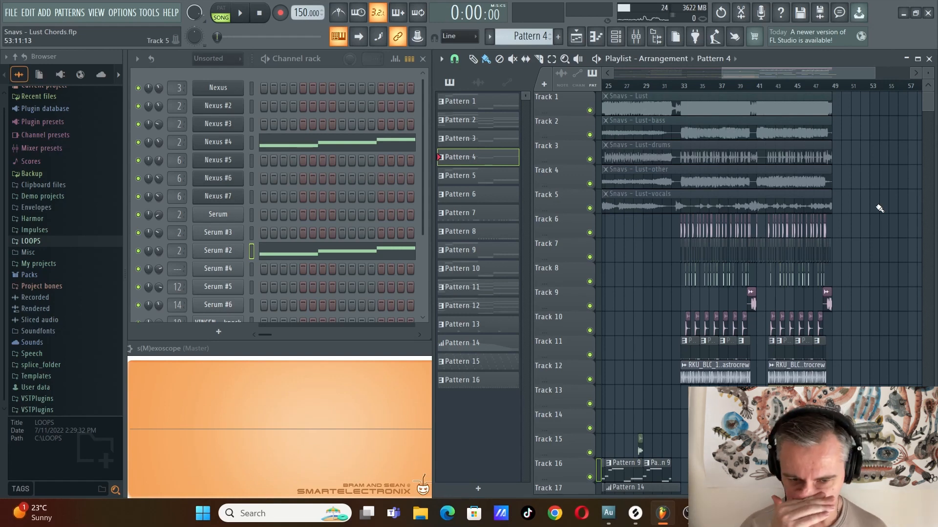
{"action": "left_click", "coordinate": [299, 251]}
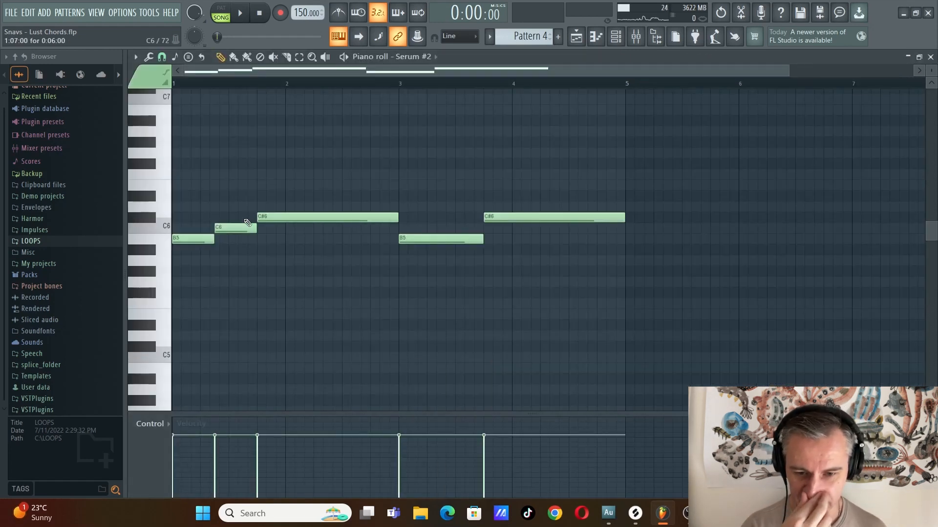
{"action": "scroll", "coordinate": [174, 245], "scroll_direction": "up", "scroll_amount": 4}
{"action": "scroll", "coordinate": [277, 228], "scroll_direction": "down", "scroll_amount": 2}
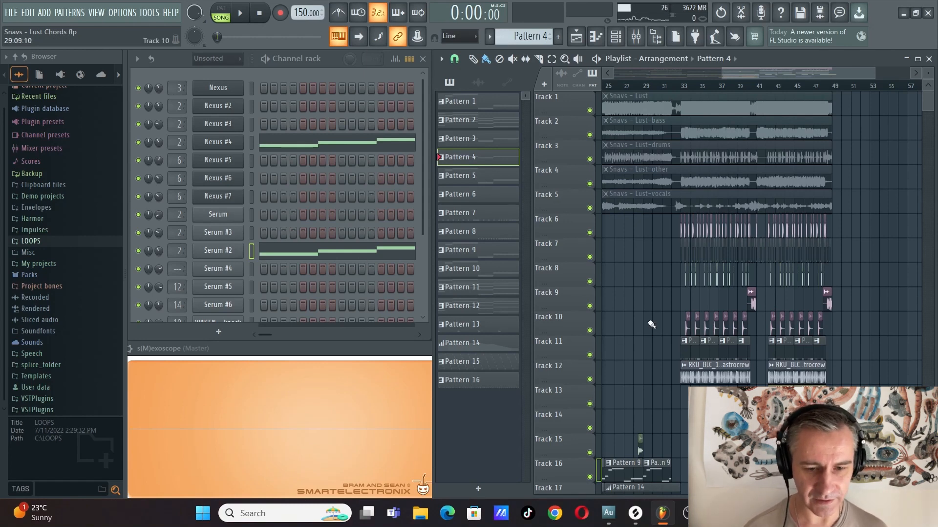
Look over the drum and melody tracks, maximize the playlist window, and save the project.
{"action": "scroll", "coordinate": [651, 325], "scroll_direction": "down", "scroll_amount": 3}
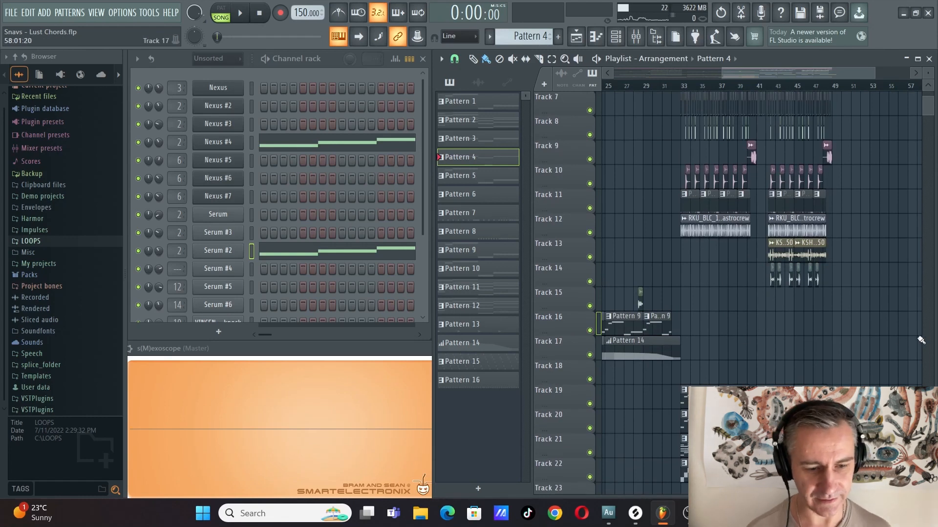
{"action": "scroll", "coordinate": [918, 339], "scroll_direction": "down", "scroll_amount": 2}
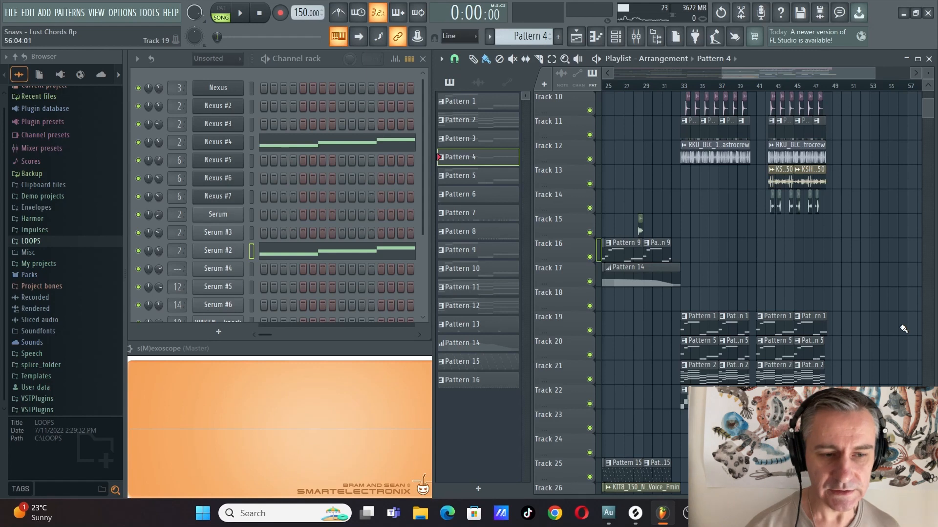
{"action": "scroll", "coordinate": [904, 329], "scroll_direction": "up", "scroll_amount": 5}
{"action": "scroll", "coordinate": [910, 280], "scroll_direction": "down", "scroll_amount": 3}
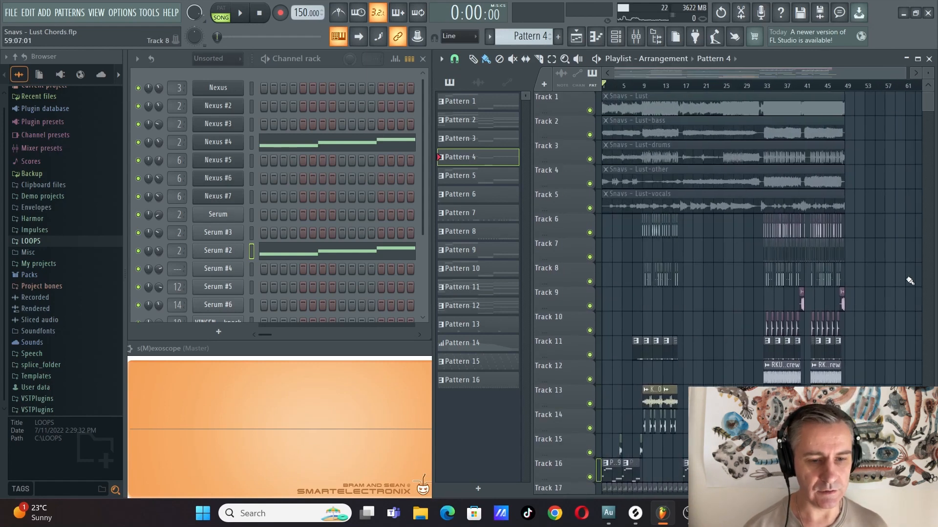
{"action": "double_click", "coordinate": [804, 53]}
{"action": "key", "text": "ctrl+s"}
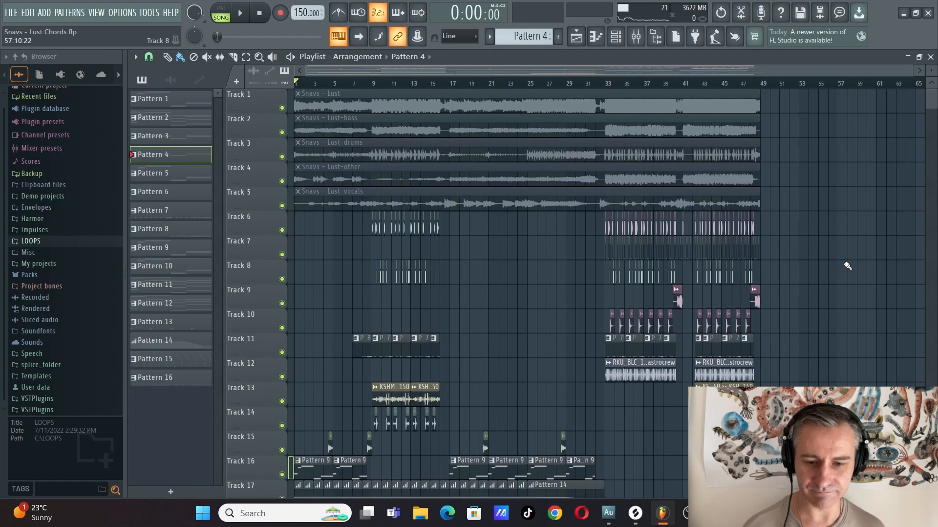
Review the full arrangement from Track 1 to Track 37 and restore the playlist window to its smaller size.
{"action": "scroll", "coordinate": [848, 265], "scroll_direction": "down", "scroll_amount": 8}
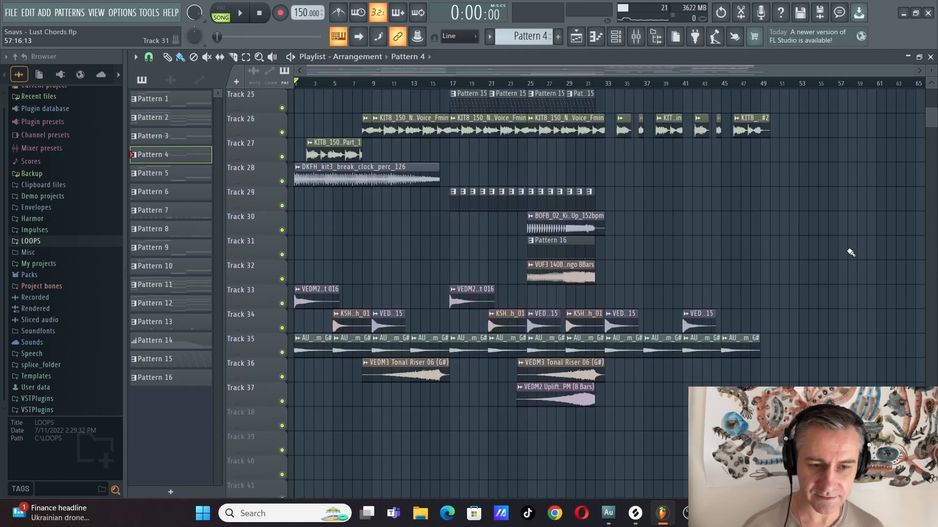
{"action": "scroll", "coordinate": [851, 252], "scroll_direction": "up", "scroll_amount": 8}
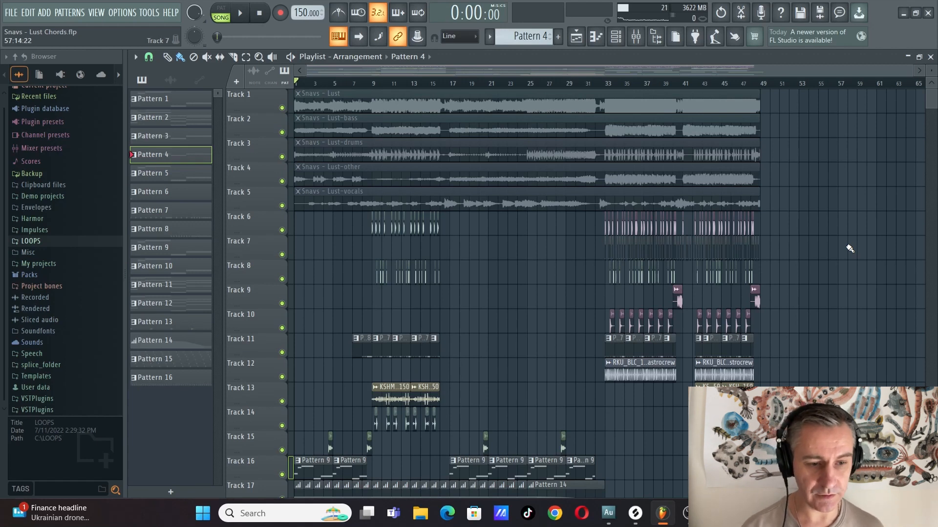
{"action": "scroll", "coordinate": [850, 240], "scroll_direction": "down", "scroll_amount": 5}
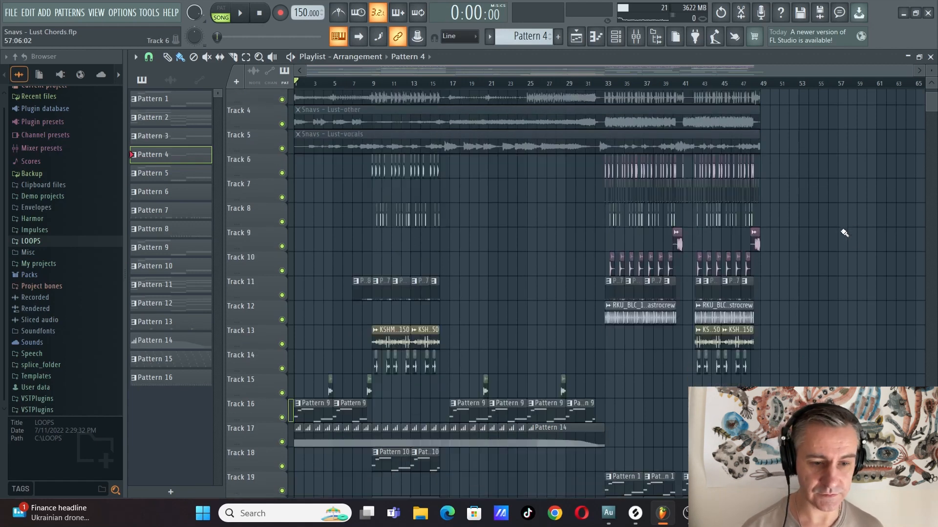
{"action": "scroll", "coordinate": [845, 233], "scroll_direction": "up", "scroll_amount": 5}
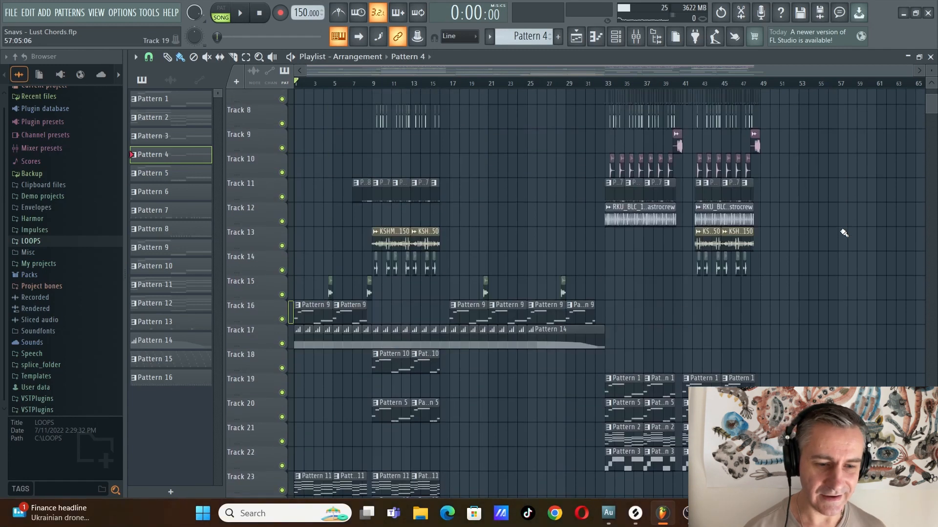
{"action": "double_click", "coordinate": [791, 56]}
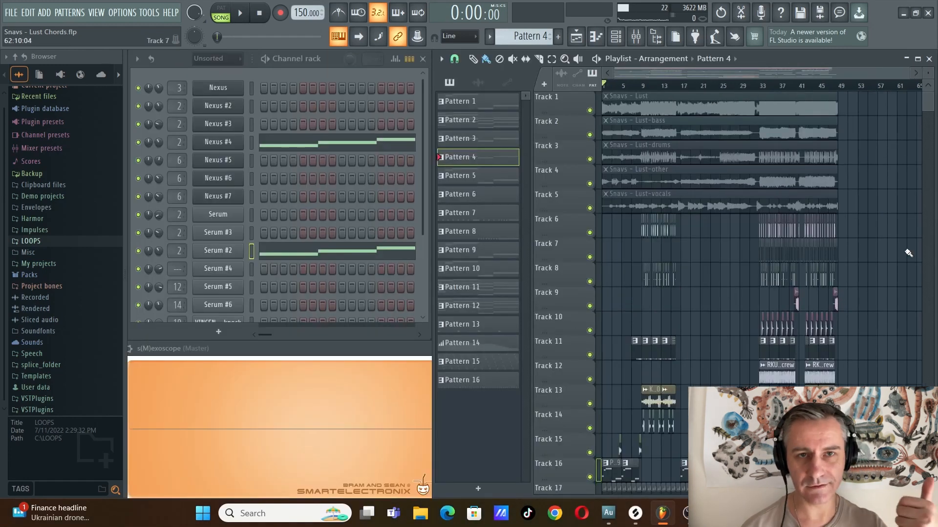